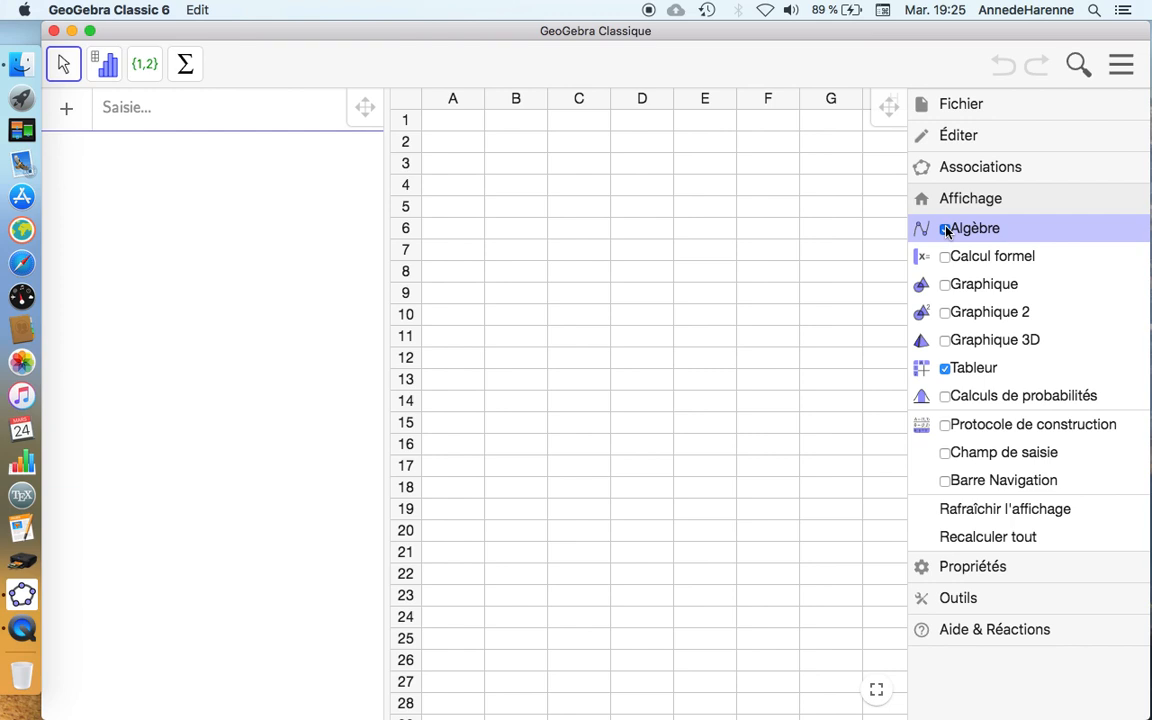
- Paste the copied boats and manatees table into the spreadsheet starting at A2, and widen columns B and C
left_click(1122, 67)
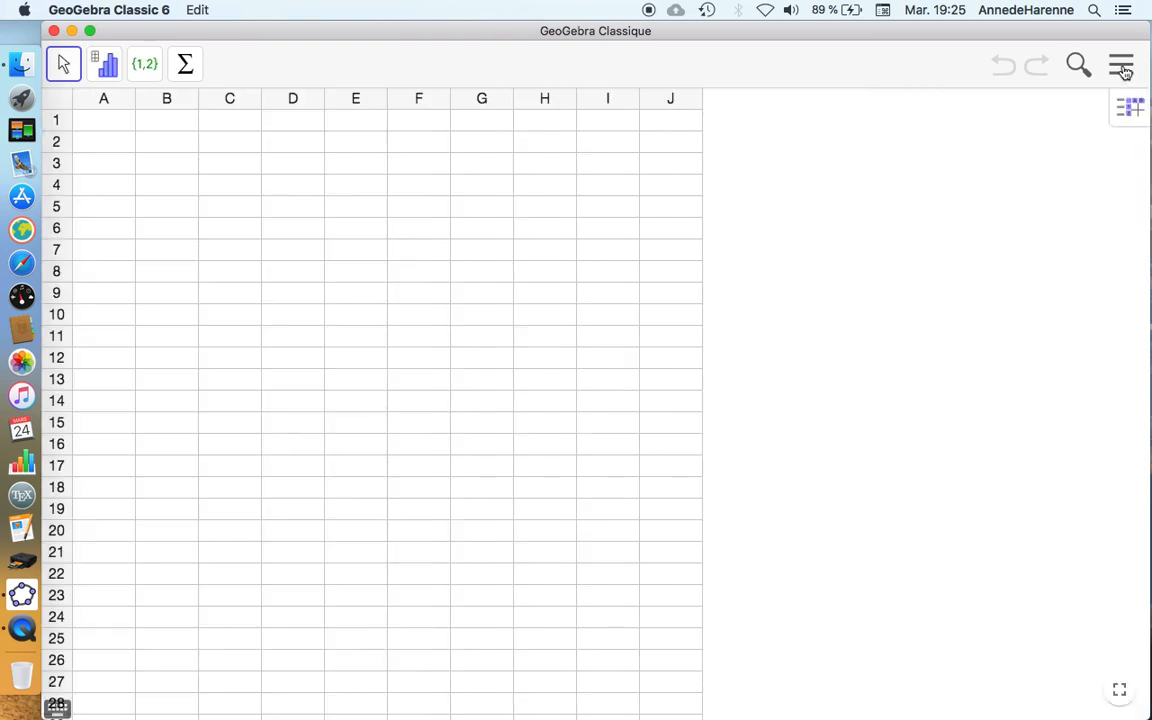
left_click(116, 150)
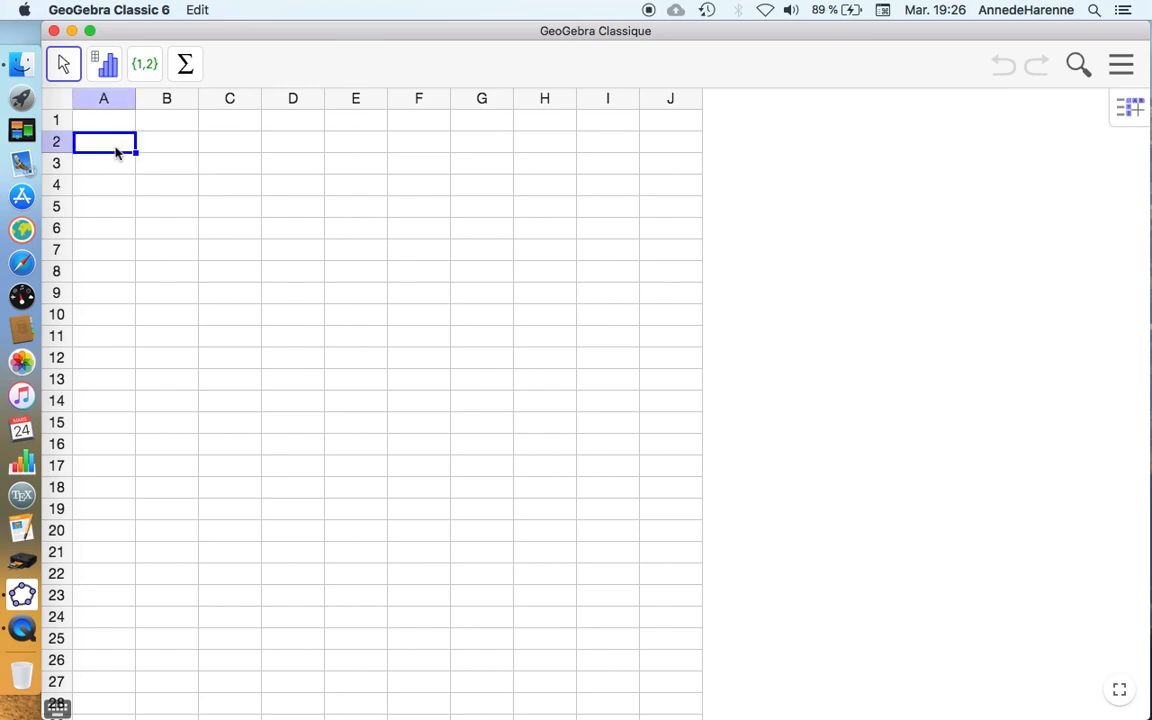
key("super+v")
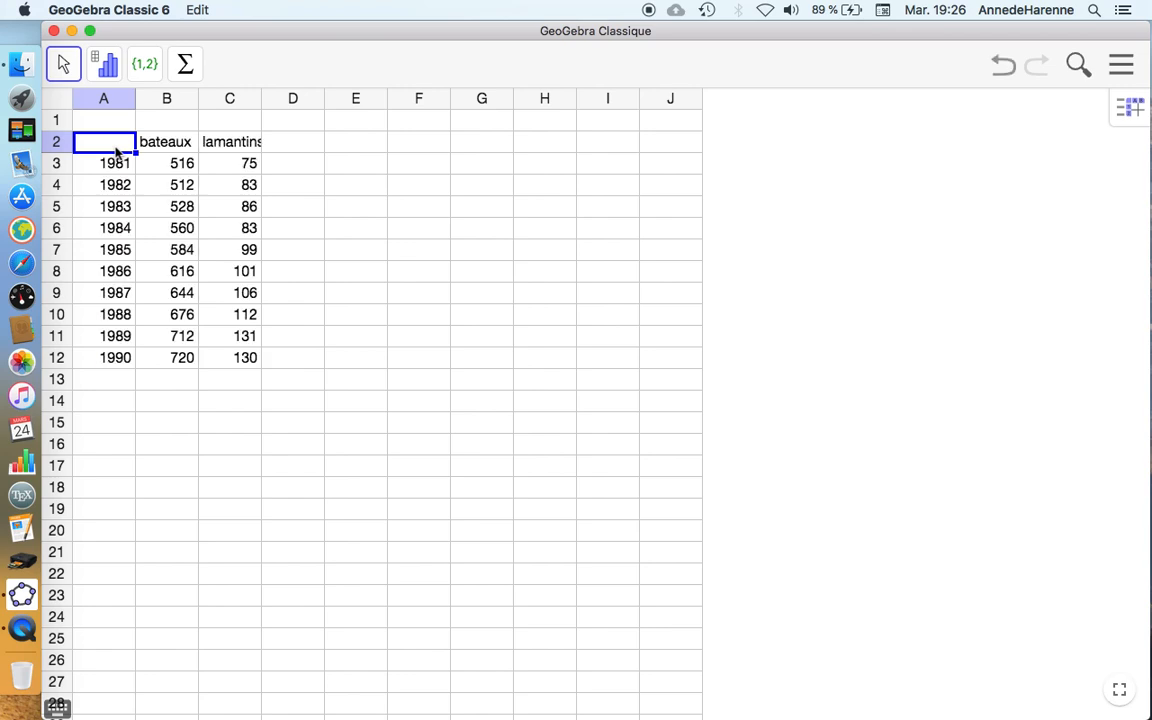
left_click_drag(260, 100, 300, 103)
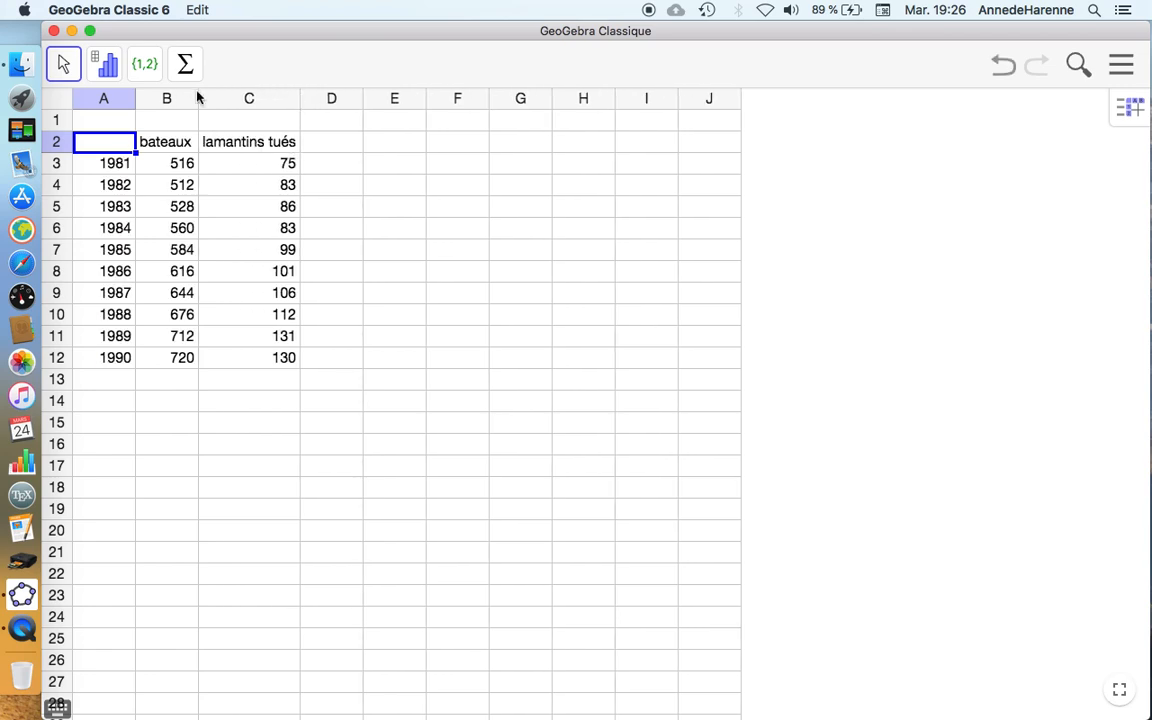
left_click_drag(198, 93, 209, 96)
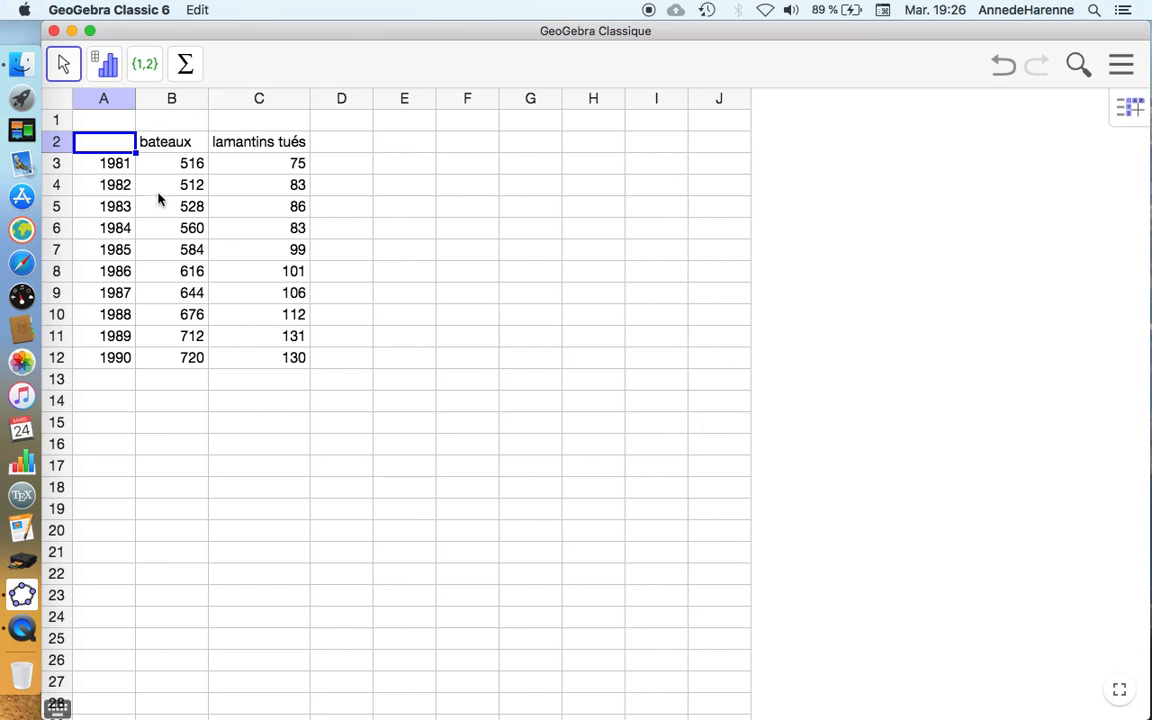
- Enter the heading "Année" in cell A2 above the list of years
type("Année")
key("Return")
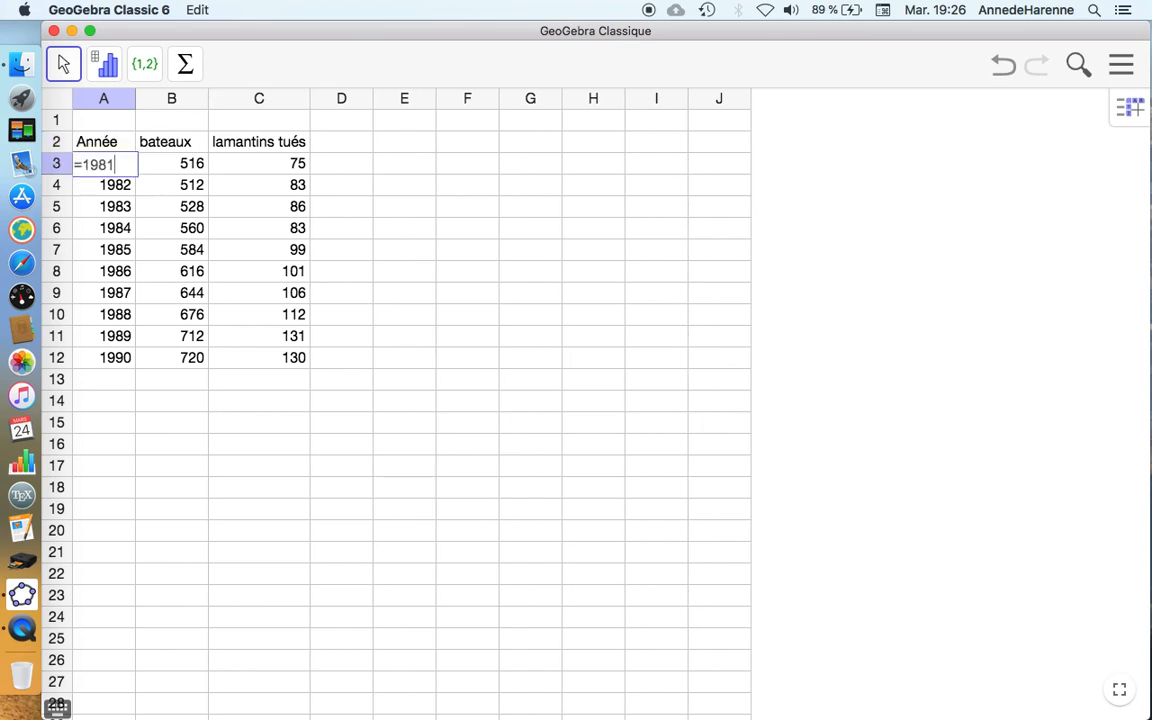
left_click(203, 386)
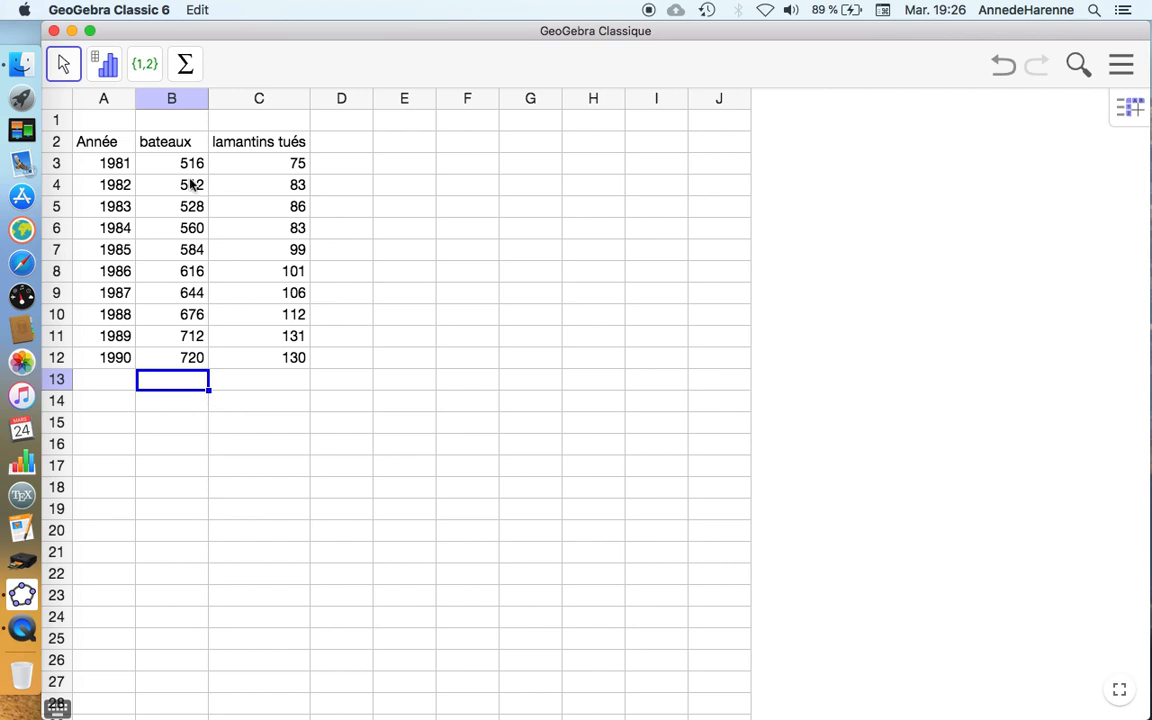
- Calculate the mean (Moyenne) of the bateaux values B3:B12 in cell B13
left_click_drag(177, 162, 173, 364)
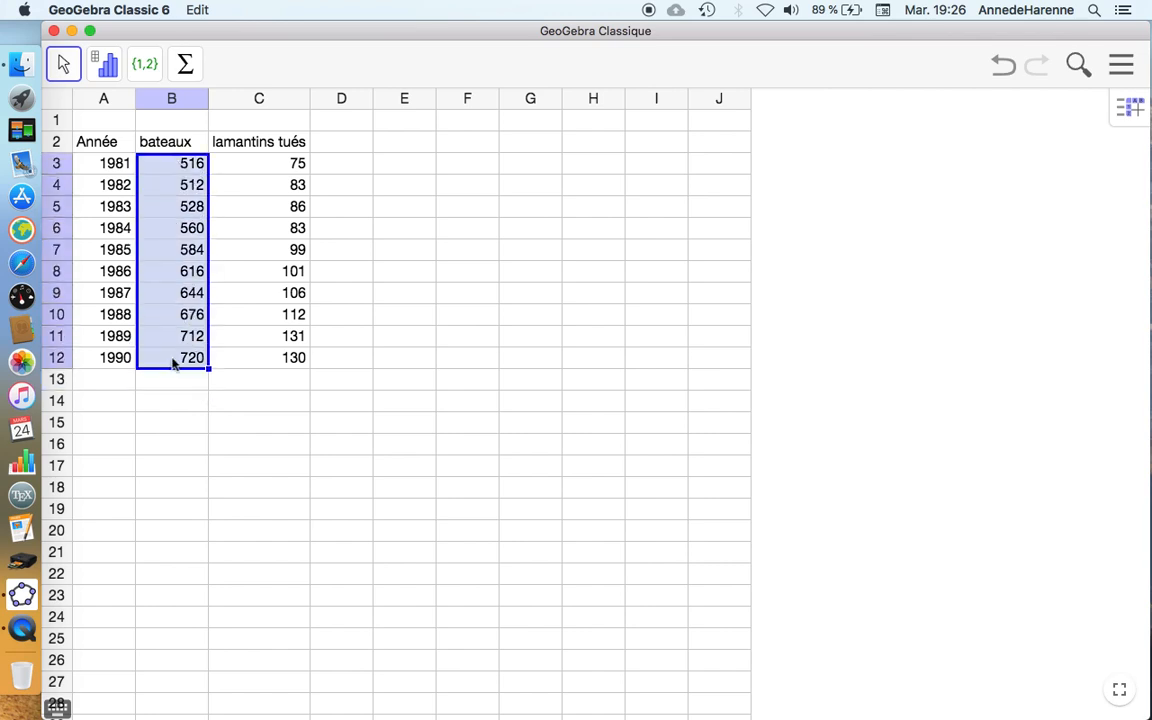
left_click(185, 68)
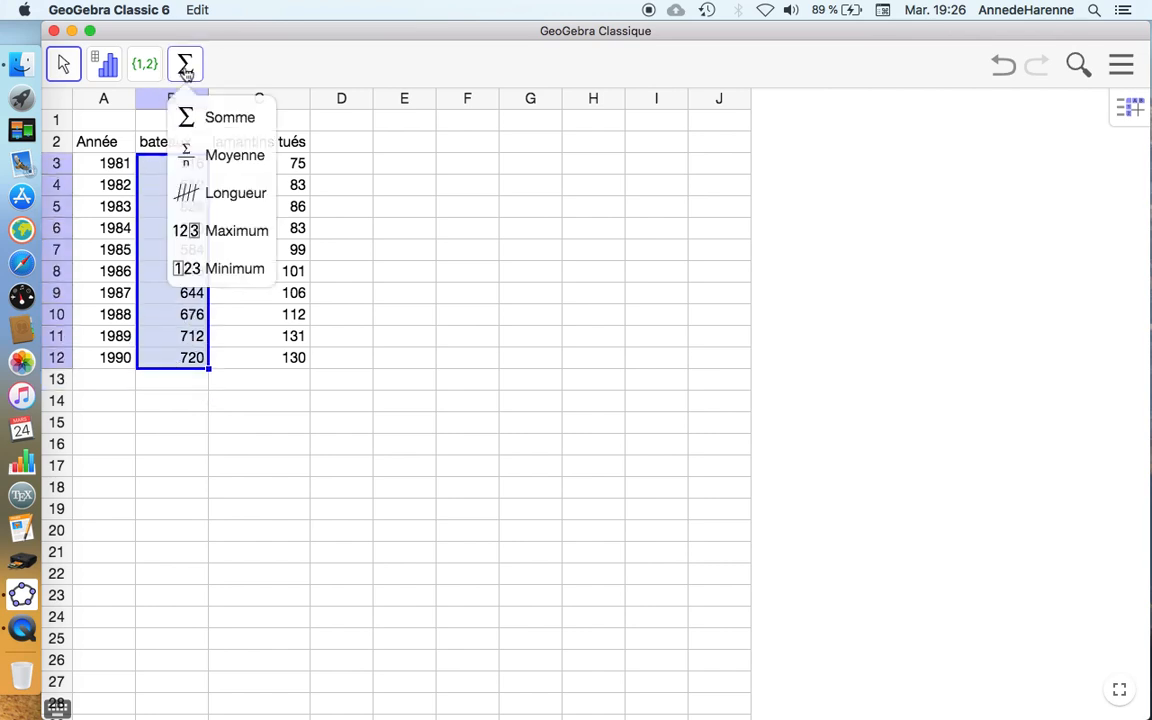
left_click(203, 163)
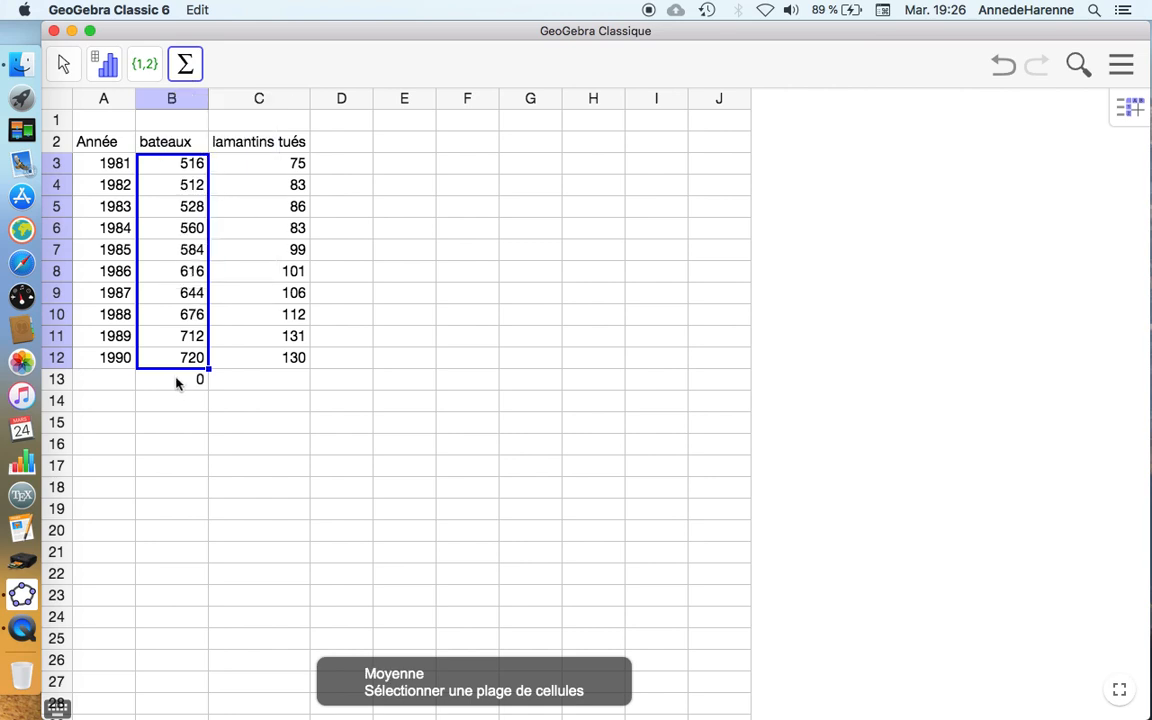
left_click_drag(180, 166, 183, 357)
left_click(185, 64)
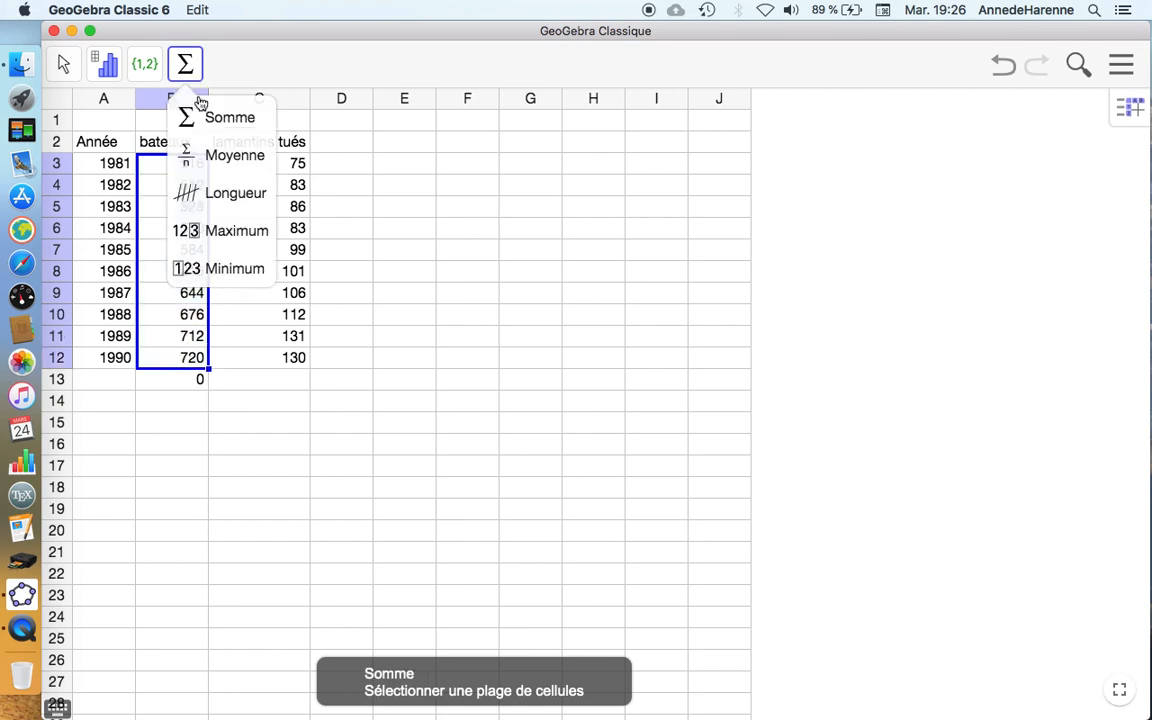
left_click(212, 163)
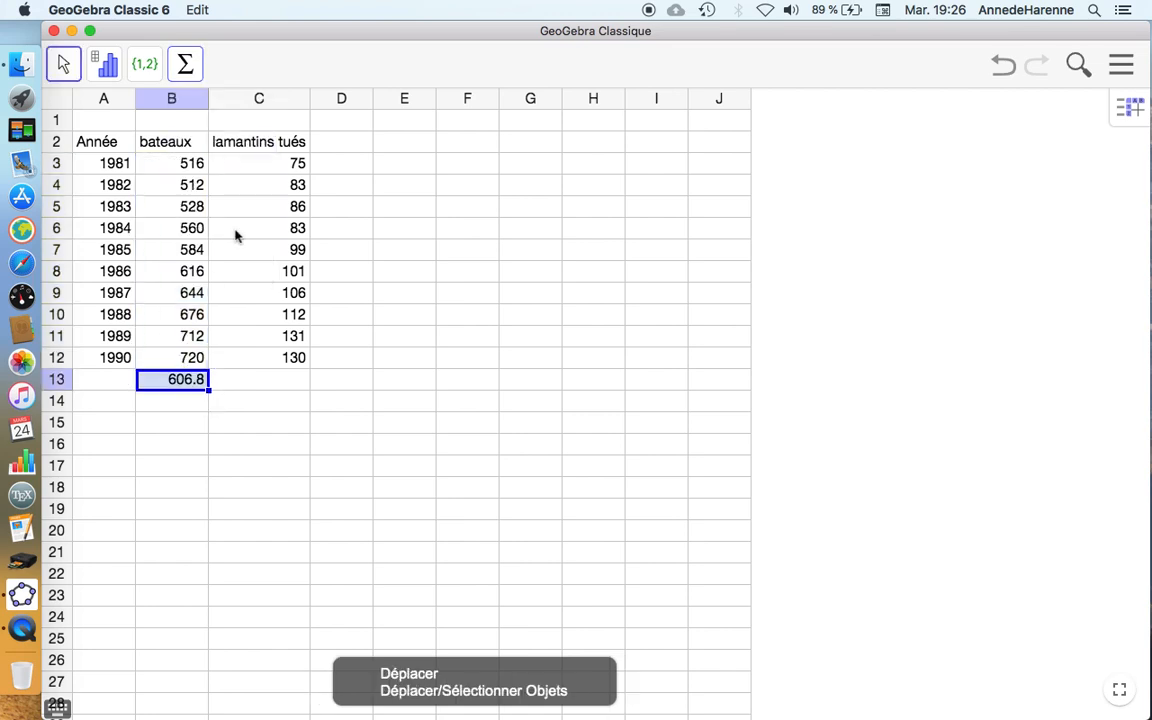
- Copy the mean formula from B13 across to C13 for the lamantins tués column
left_click_drag(211, 393, 283, 391)
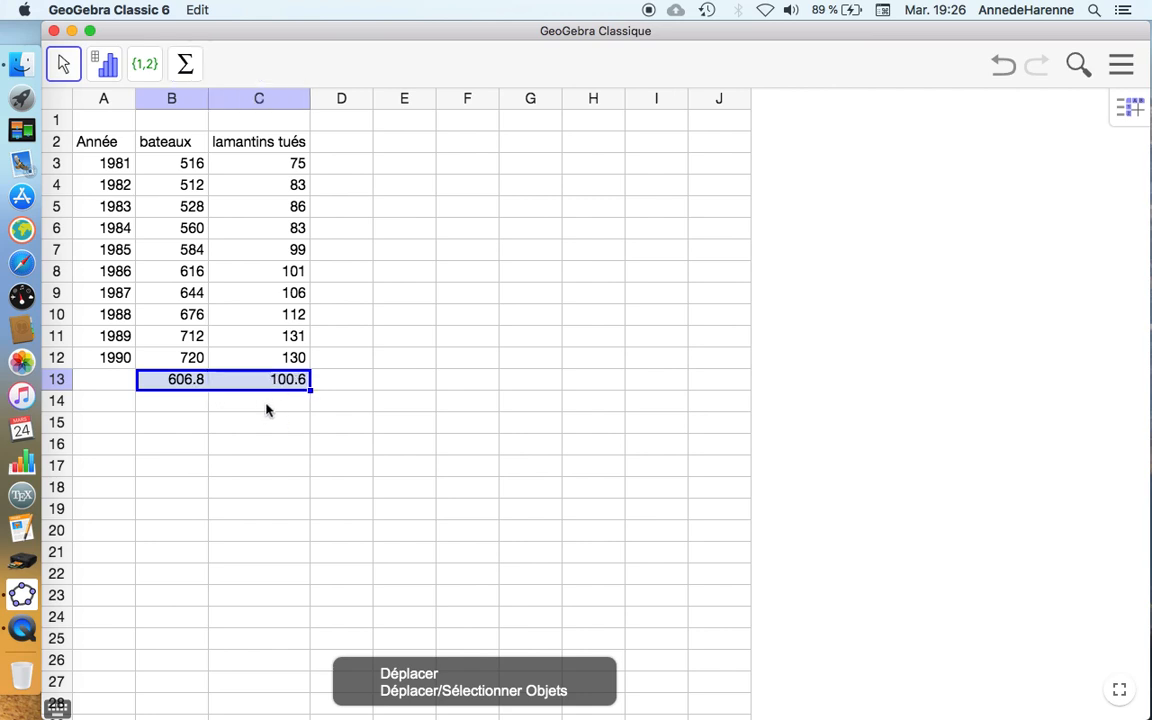
left_click(267, 400)
left_click(259, 385)
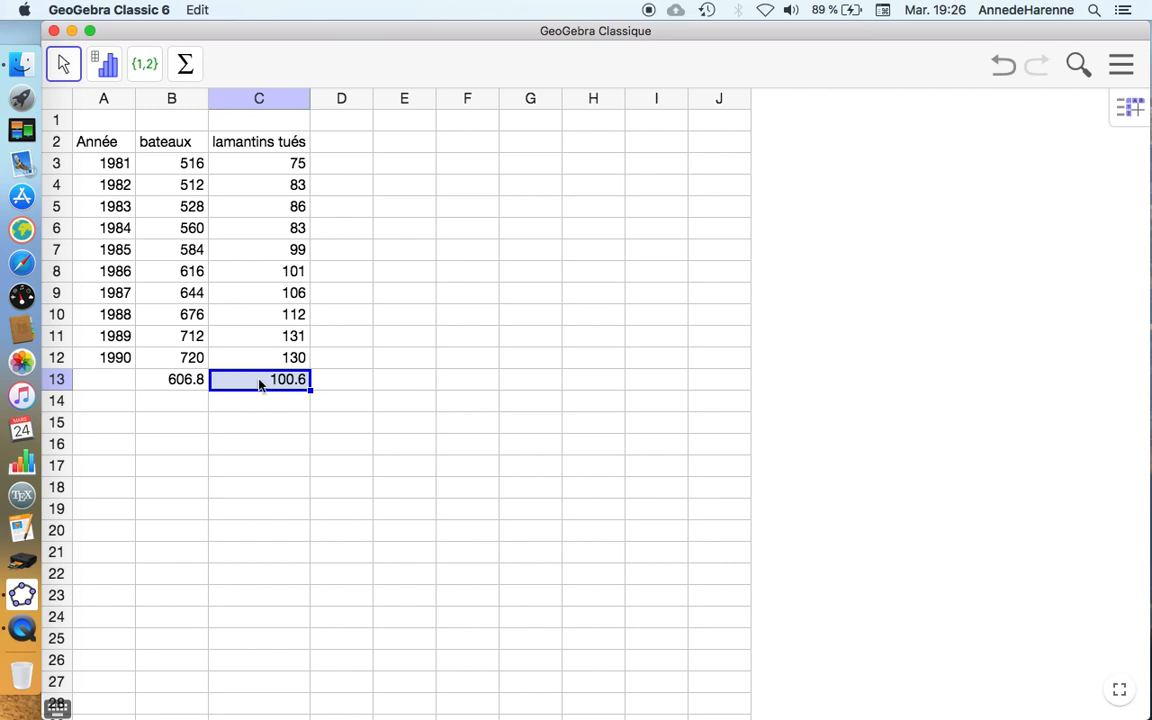
- Enter the heading "Déviations" in cell D2 and widen column D to fit it
left_click(351, 164)
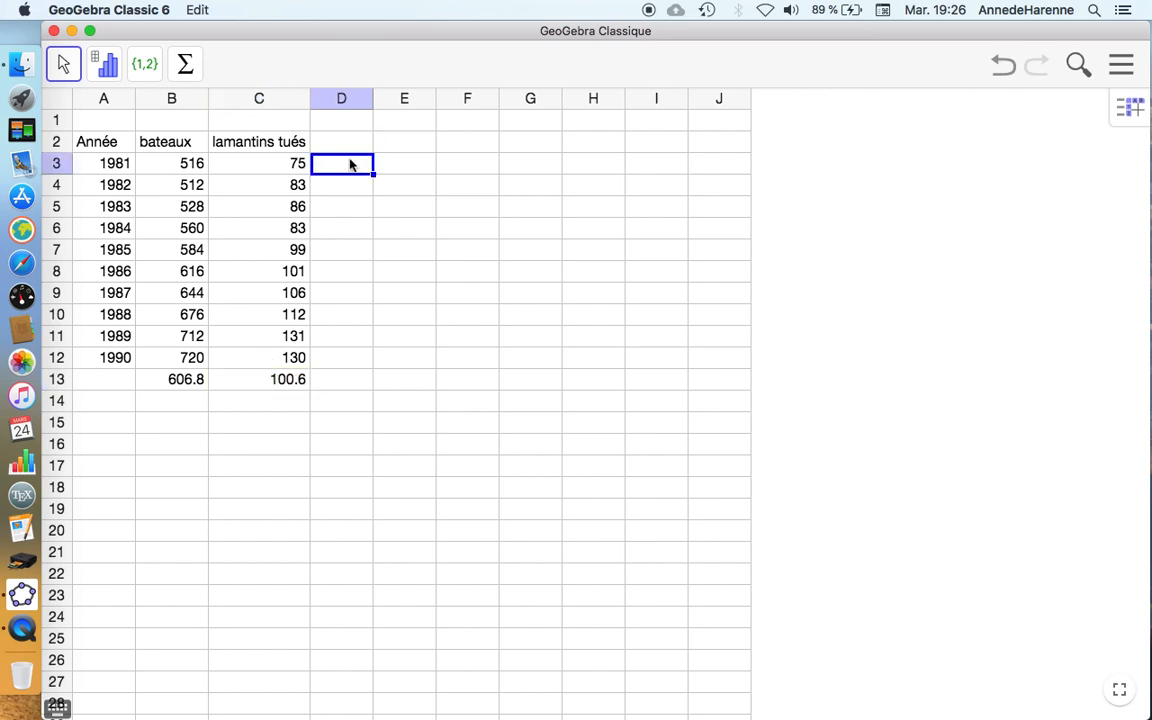
left_click(347, 144)
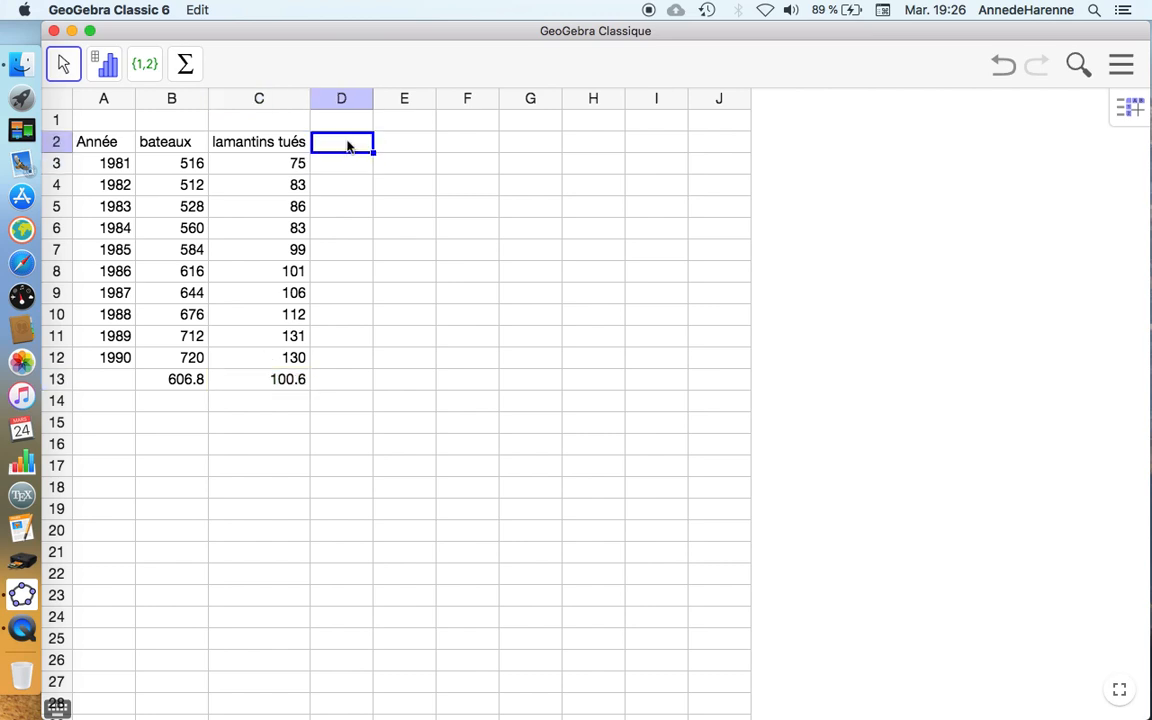
type("déviations")
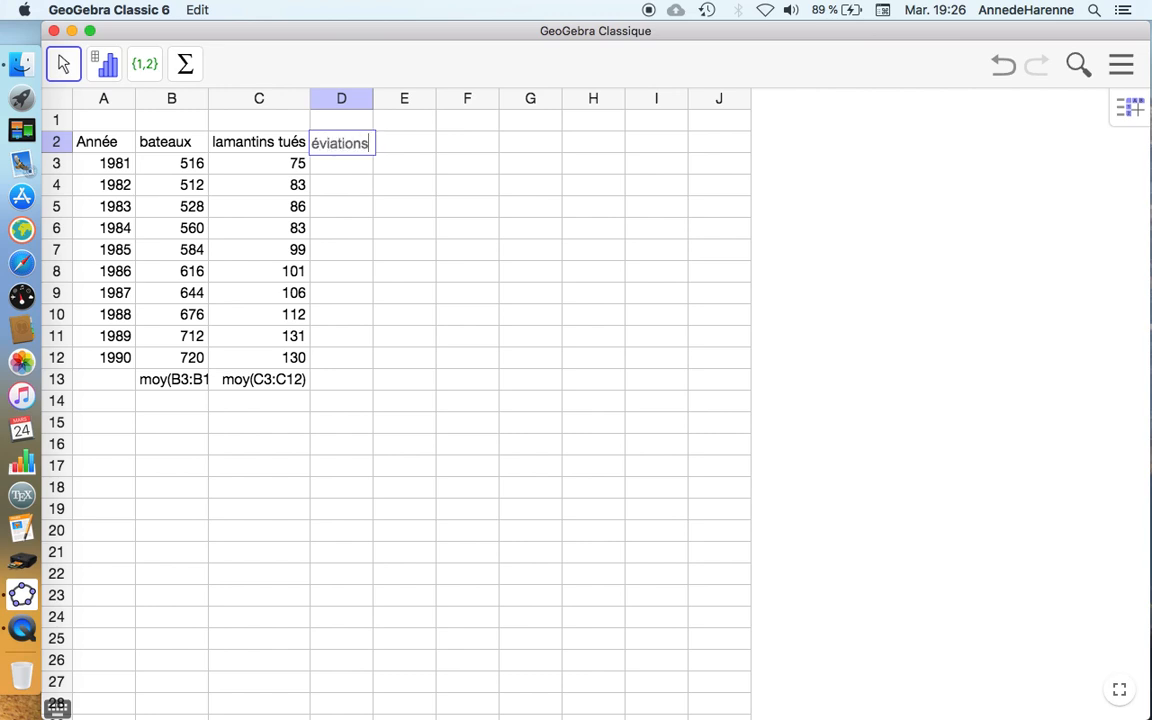
key("Left")
key("Right")
double_click(322, 146)
type("D")
left_click(325, 167)
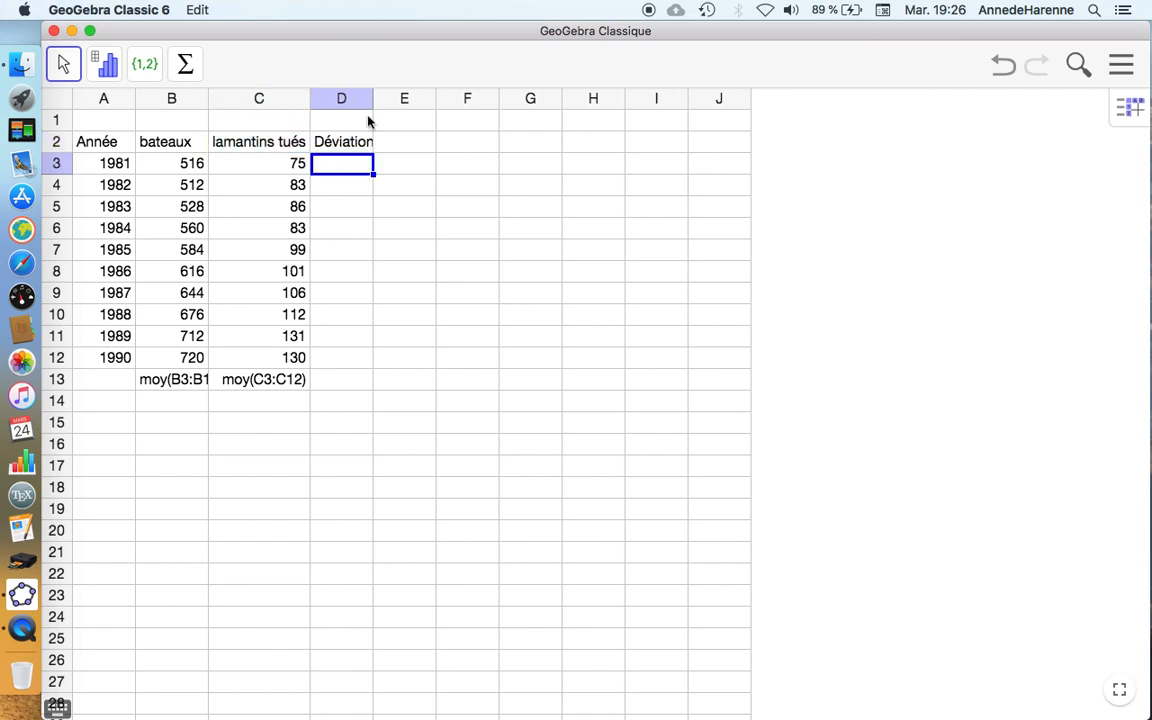
left_click_drag(373, 100, 405, 99)
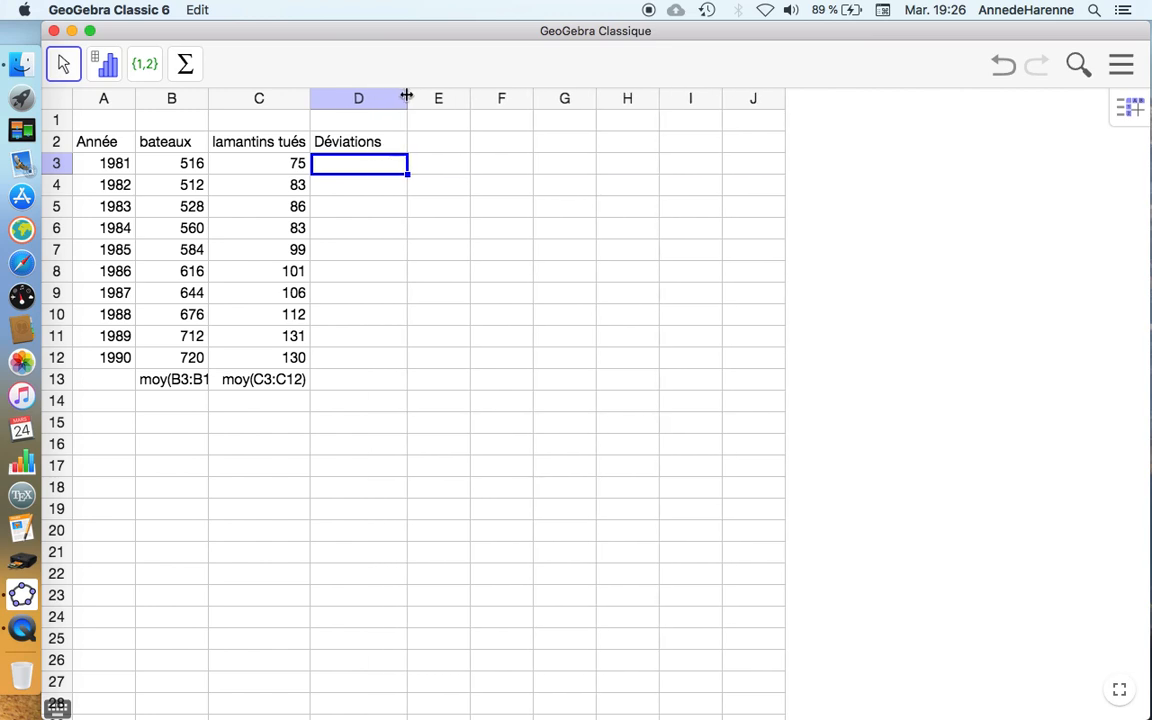
- Enter the label "xi-xmoy" in cell D1 above the Déviations heading
left_click(360, 122)
type("x")
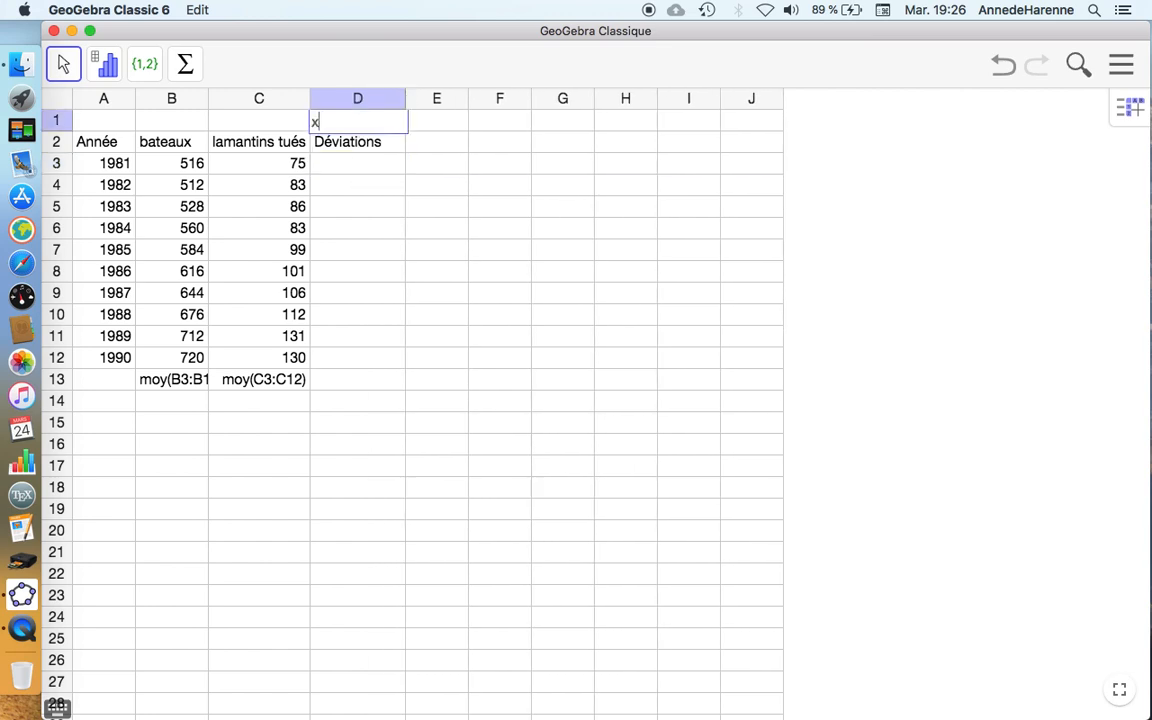
type("i-xmoy")
key("Return")
key("Return")
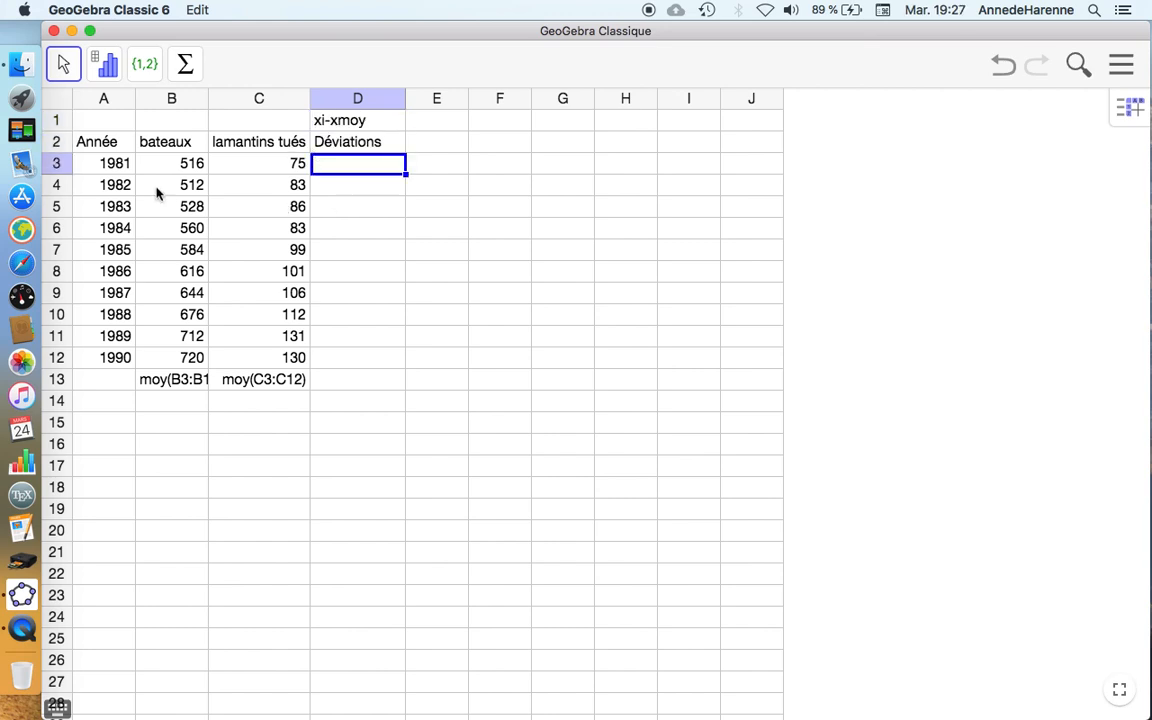
- Enter the deviation formula =B3-B$13 in cell D3, keeping the row of the mean fixed
type("=")
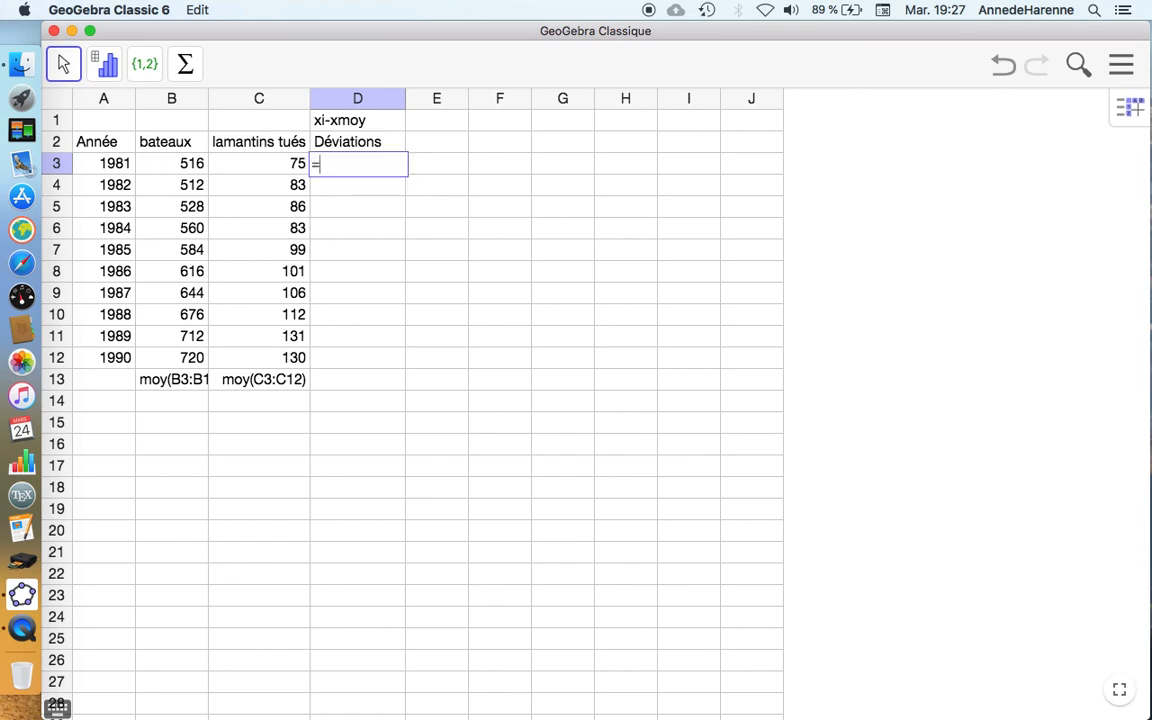
left_click(165, 162)
type("-")
left_click(178, 378)
left_click(364, 165)
type("$")
key("Return")
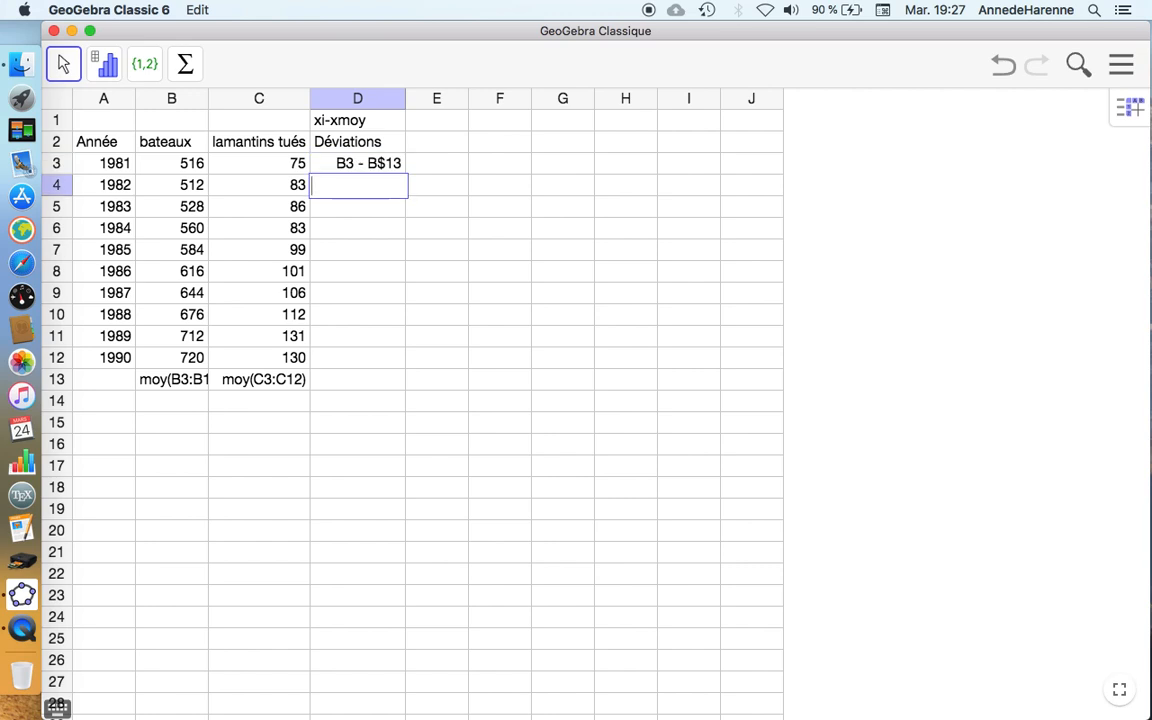
left_click(372, 164)
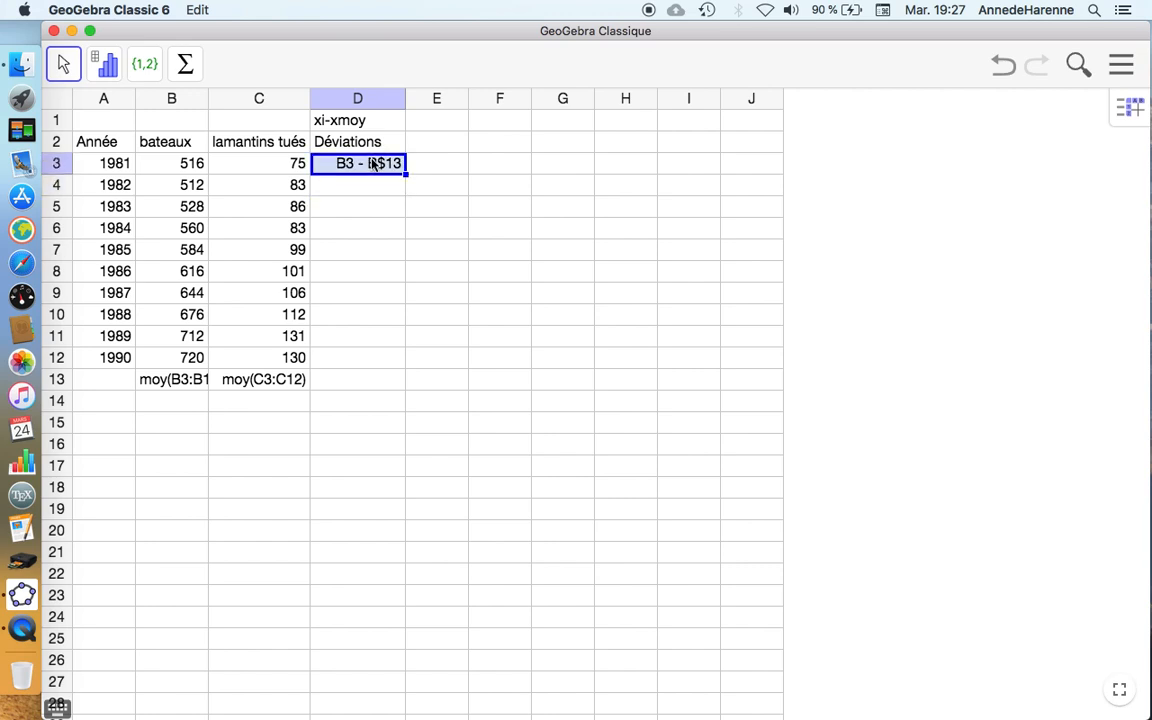
left_click(369, 214)
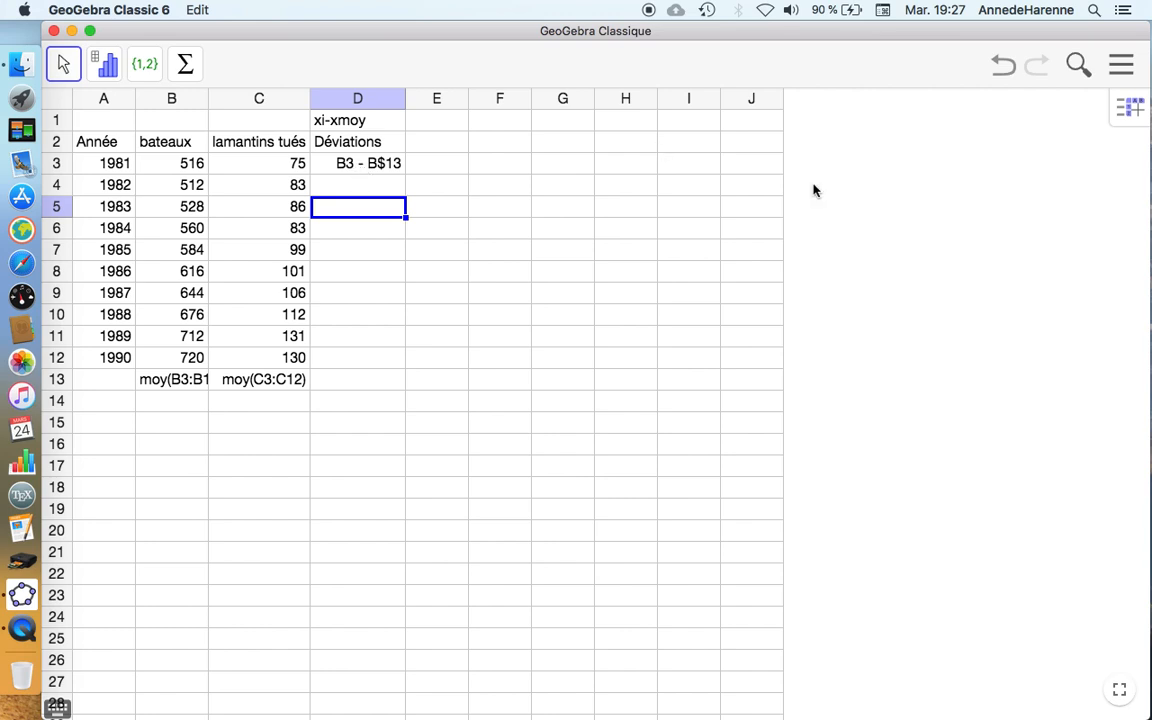
- Set the spreadsheet's Descriptions option to Valeur so that cells show values, and close the settings
left_click(1131, 109)
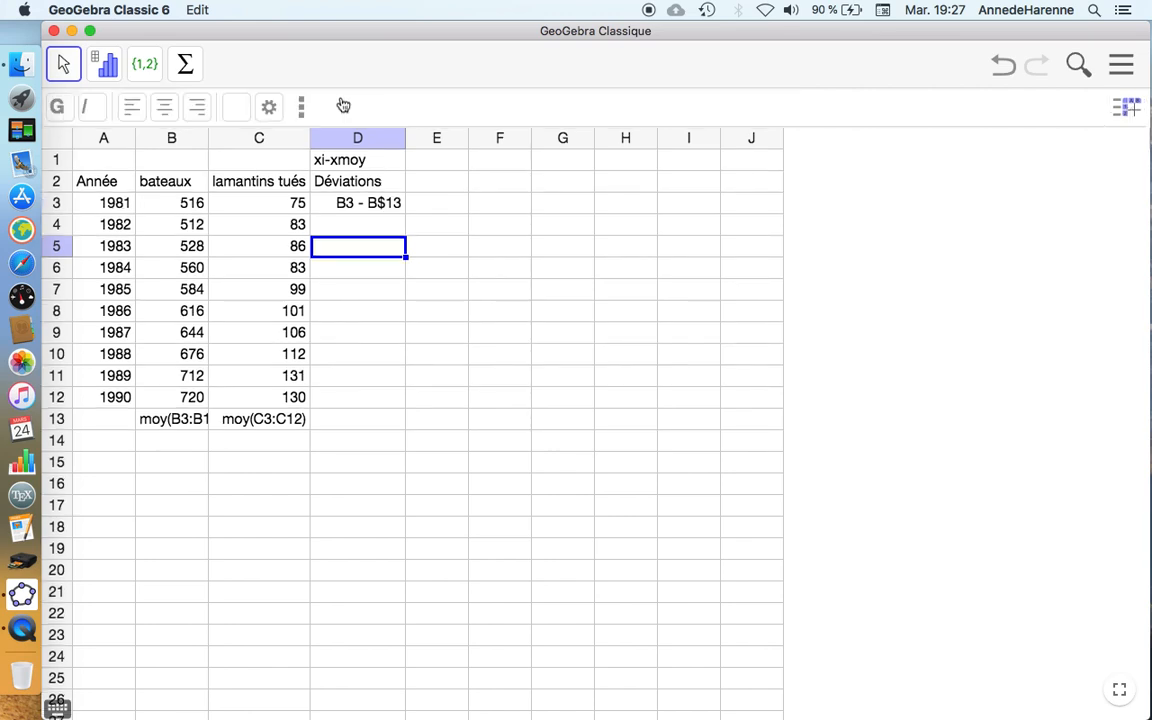
left_click(270, 110)
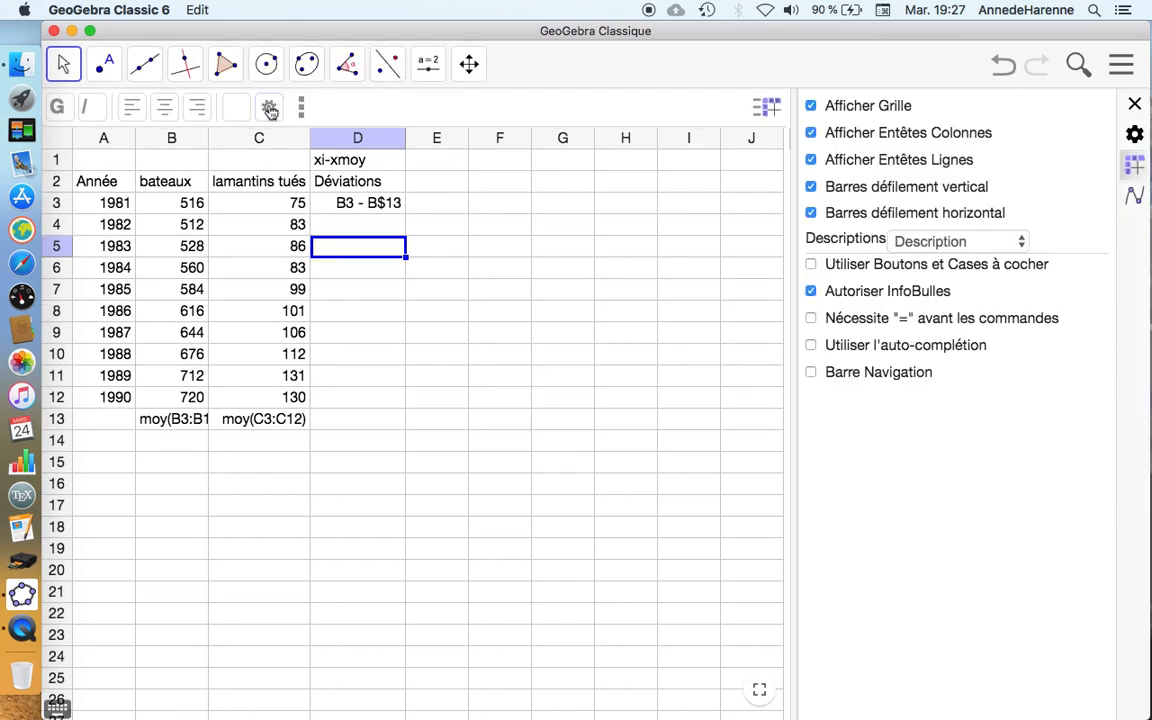
left_click(1025, 243)
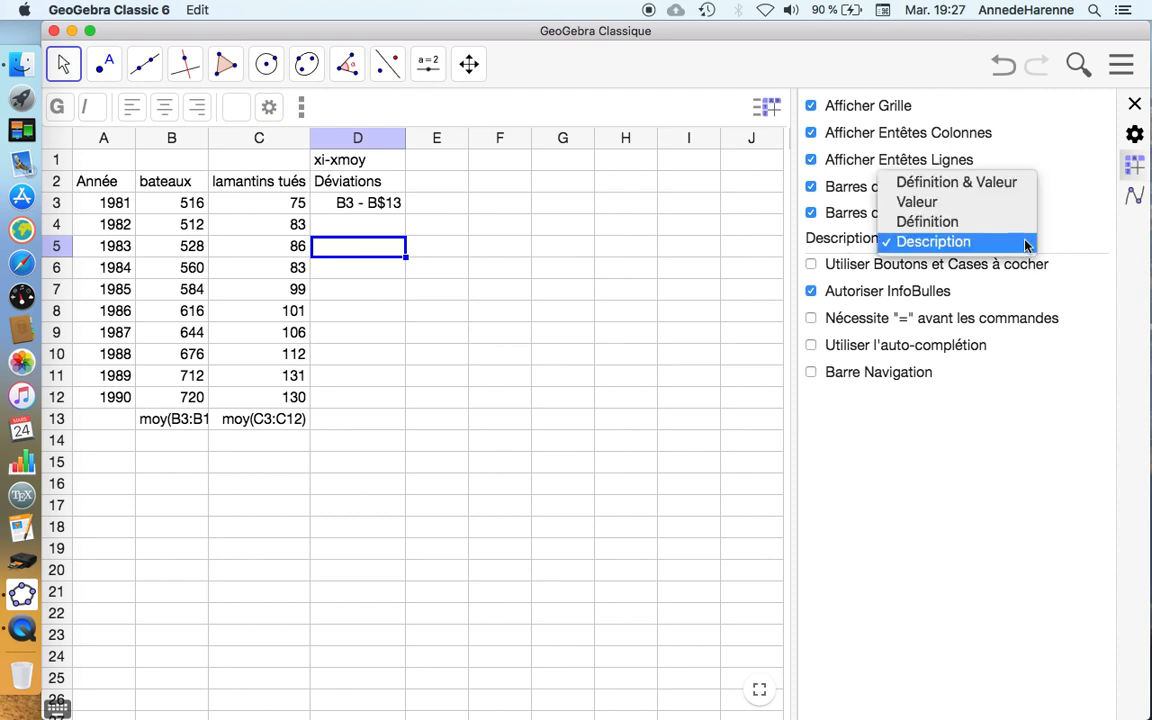
left_click(1009, 208)
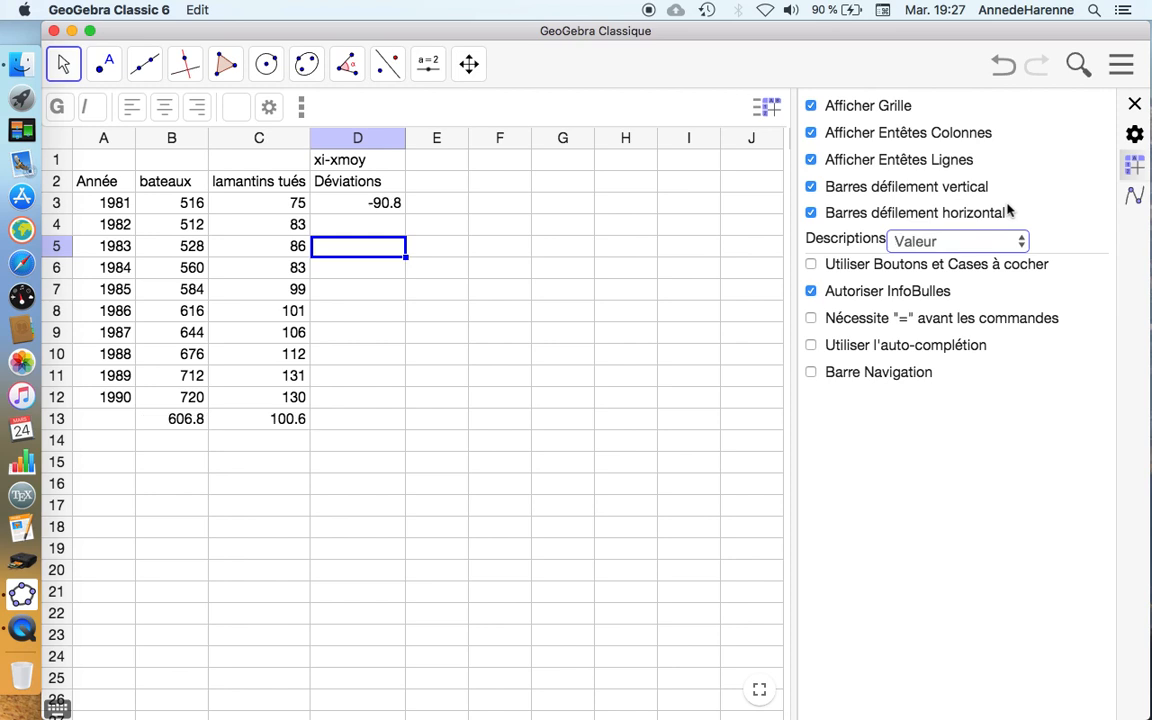
left_click(1134, 105)
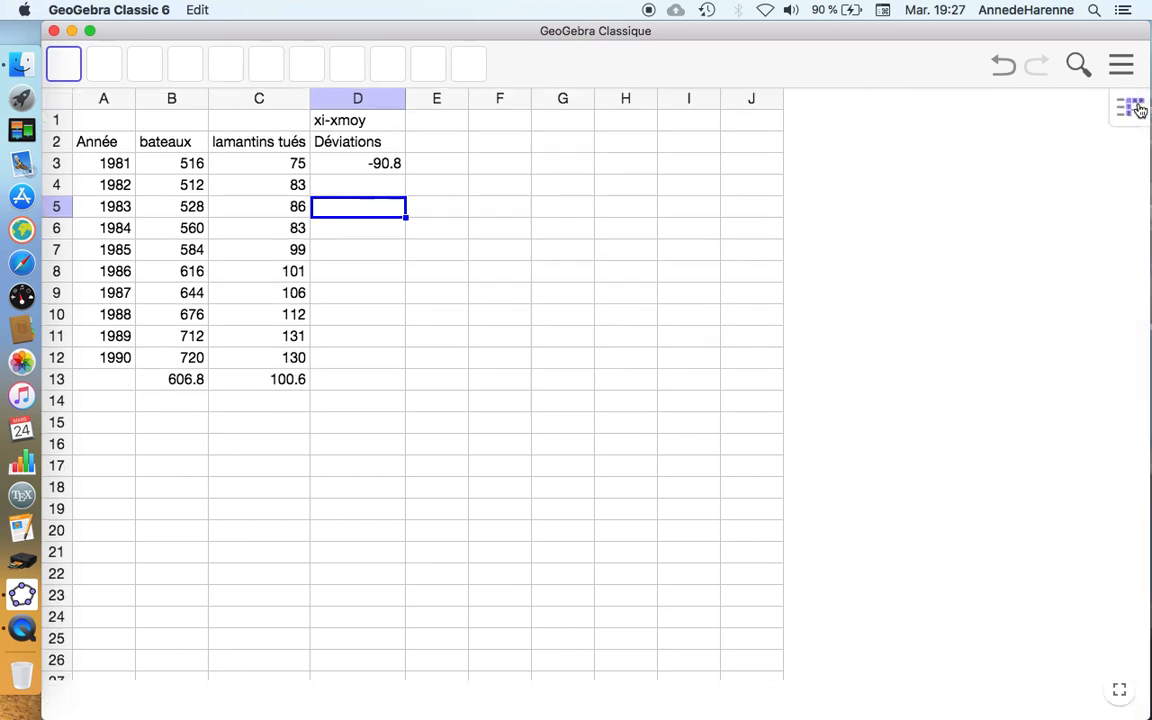
- Fill the deviation formula from D3 down to D12, and check D12 against B12 and the mean in B13
left_click(390, 166)
left_click_drag(405, 174, 398, 364)
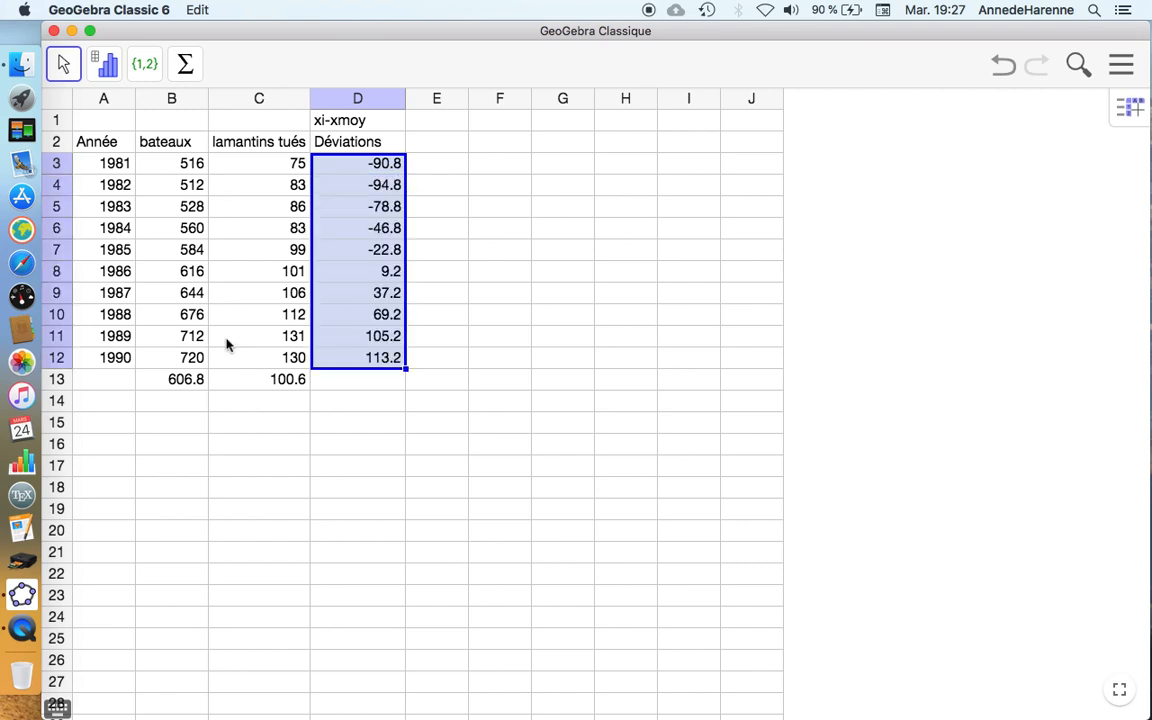
left_click(347, 360)
left_click(188, 357)
left_click(341, 359)
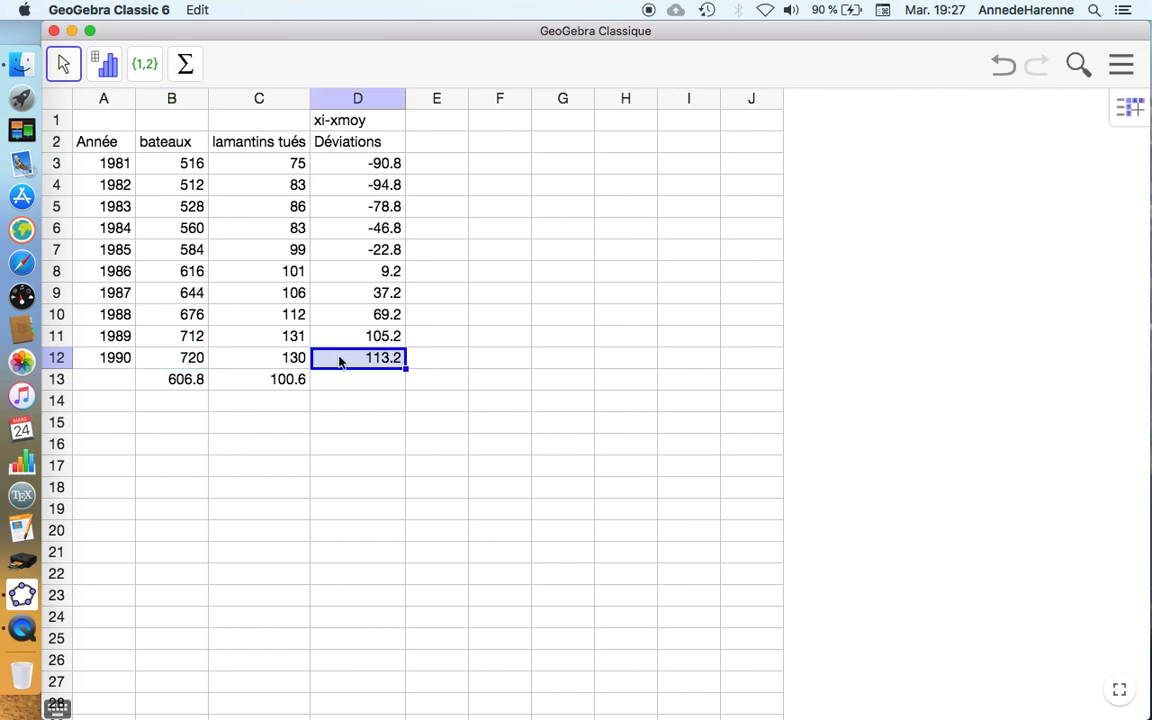
left_click(203, 386)
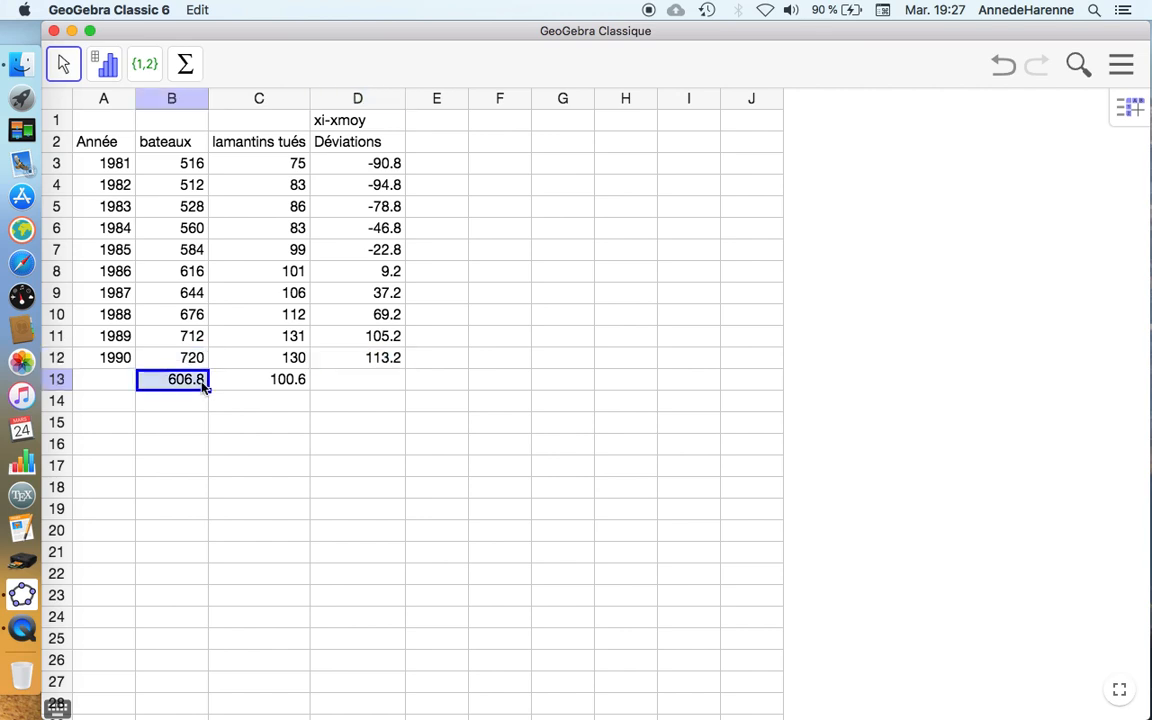
left_click(354, 358)
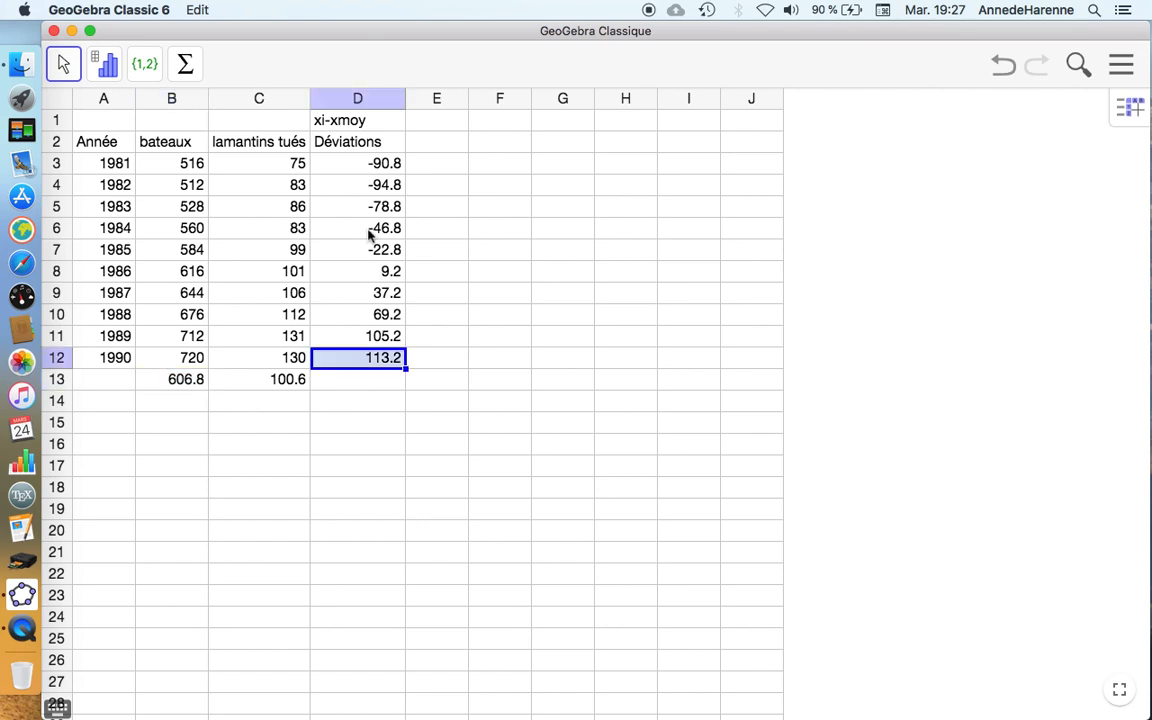
- Enter the label "yi-moy" in cell E1, next to the xi-xmoy label
left_click(427, 122)
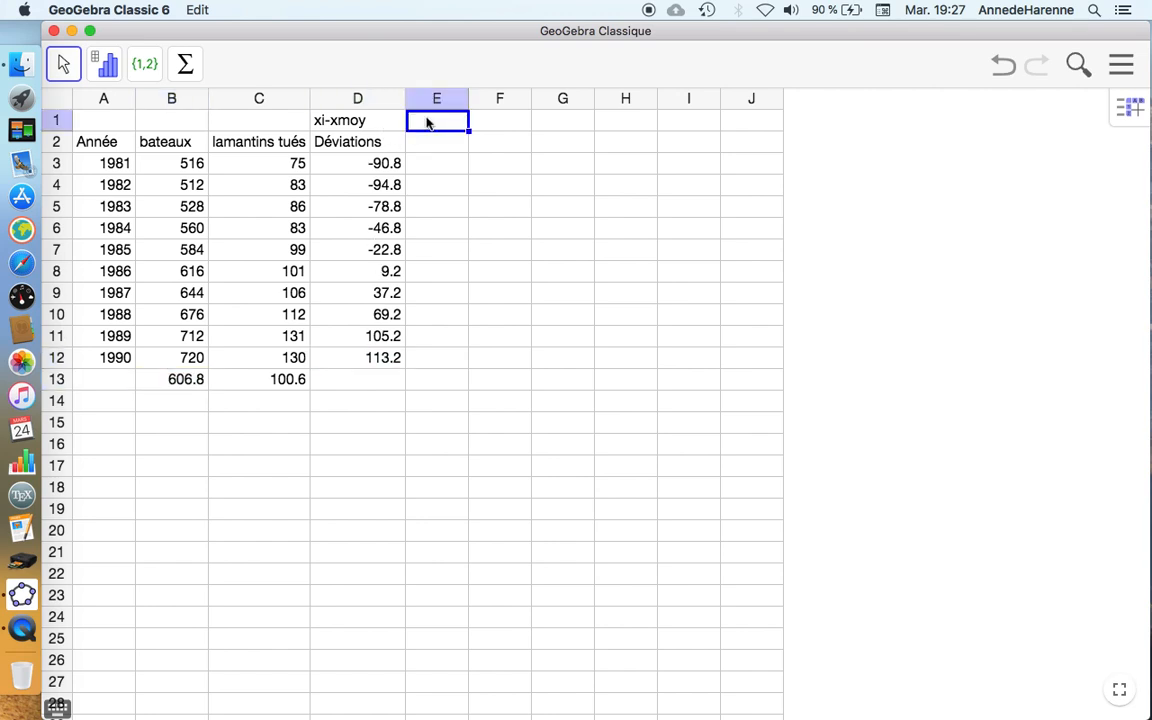
type("y")
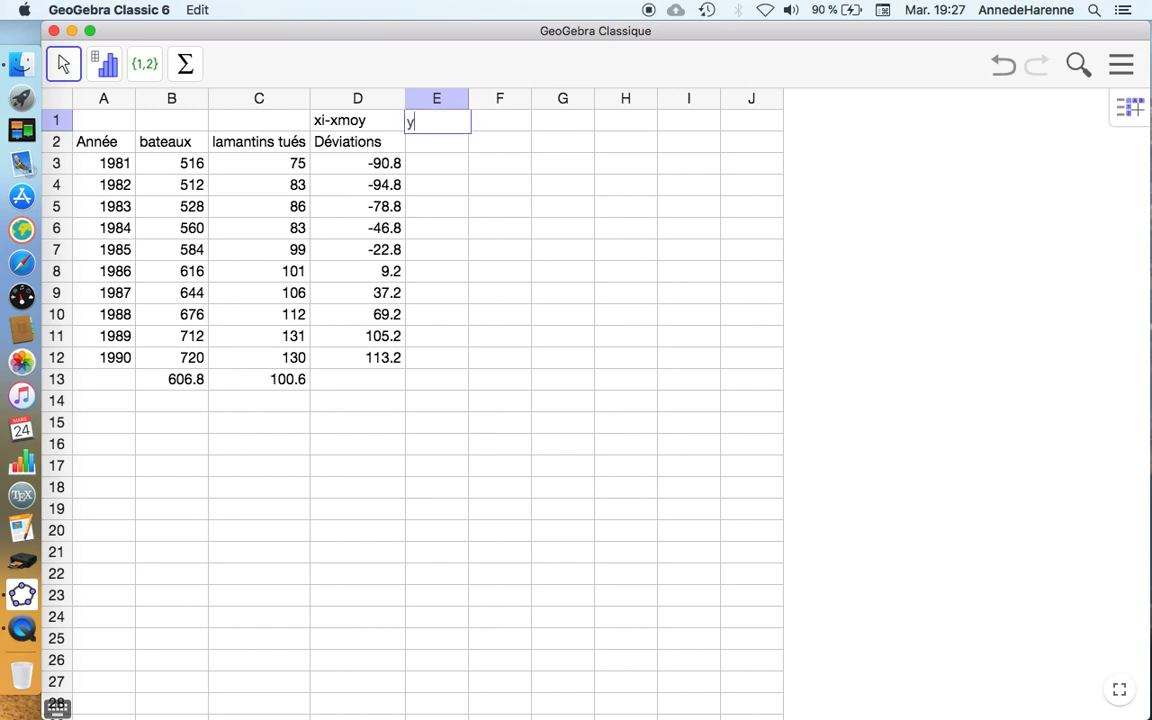
type("i-moy")
key("Return")
left_click(420, 163)
type("=")
left_click(275, 168)
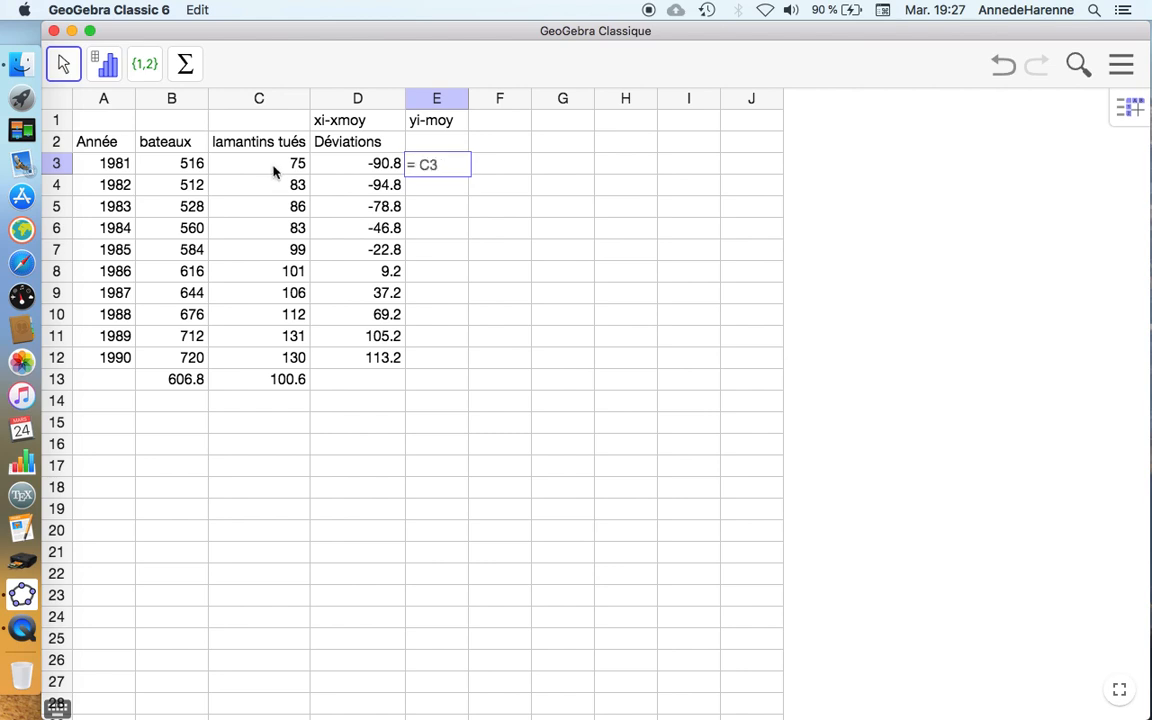
key("BackSpace")
key("BackSpace")
left_click(423, 291)
- Fill the deviation formulas from D3:D12 across into E3:E12, and check E8 against C8
left_click_drag(390, 167, 464, 376)
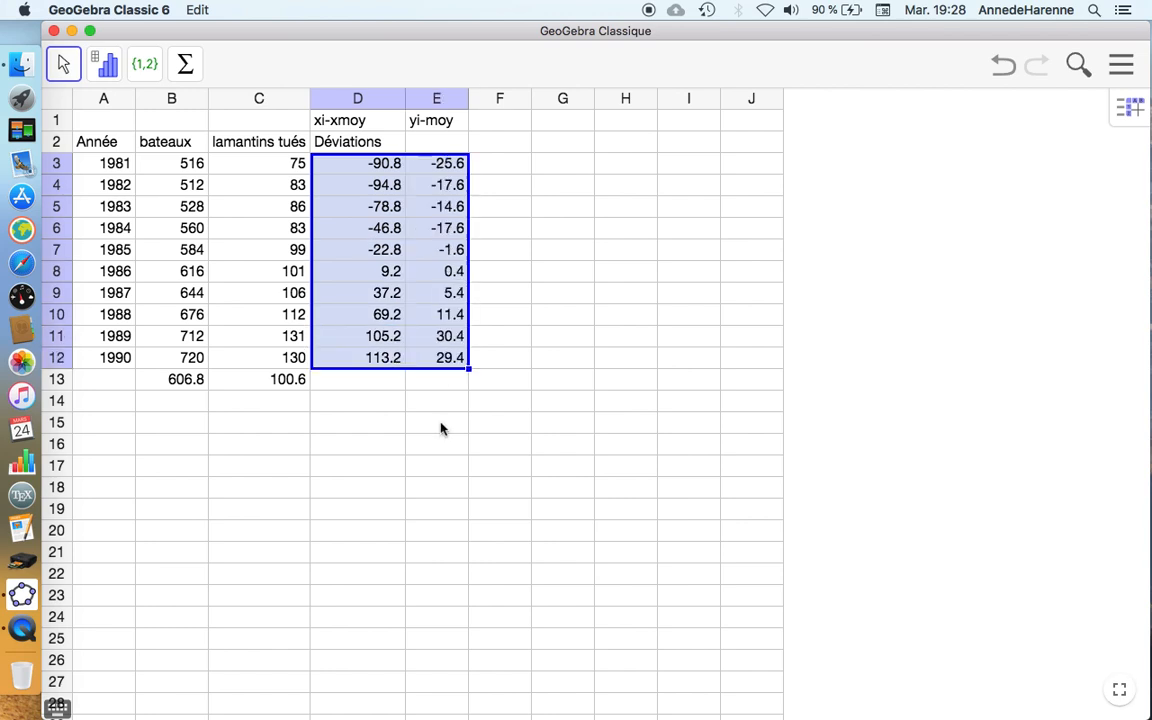
left_click(443, 424)
left_click(432, 362)
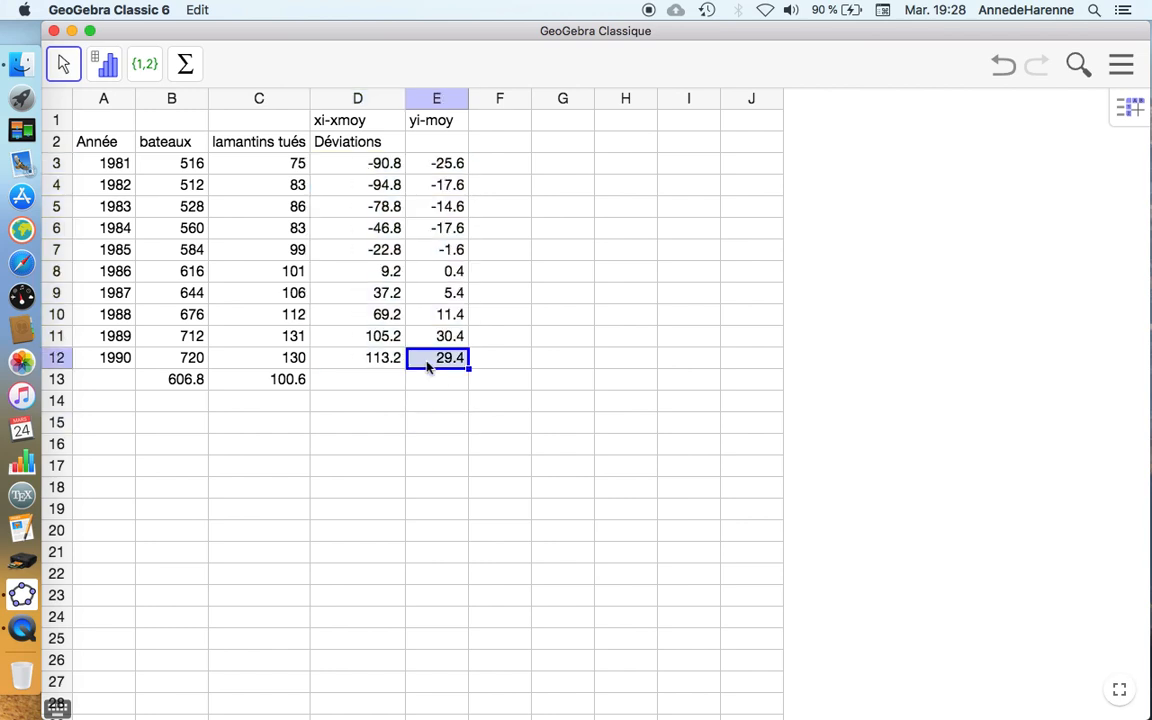
left_click(437, 269)
left_click(258, 268)
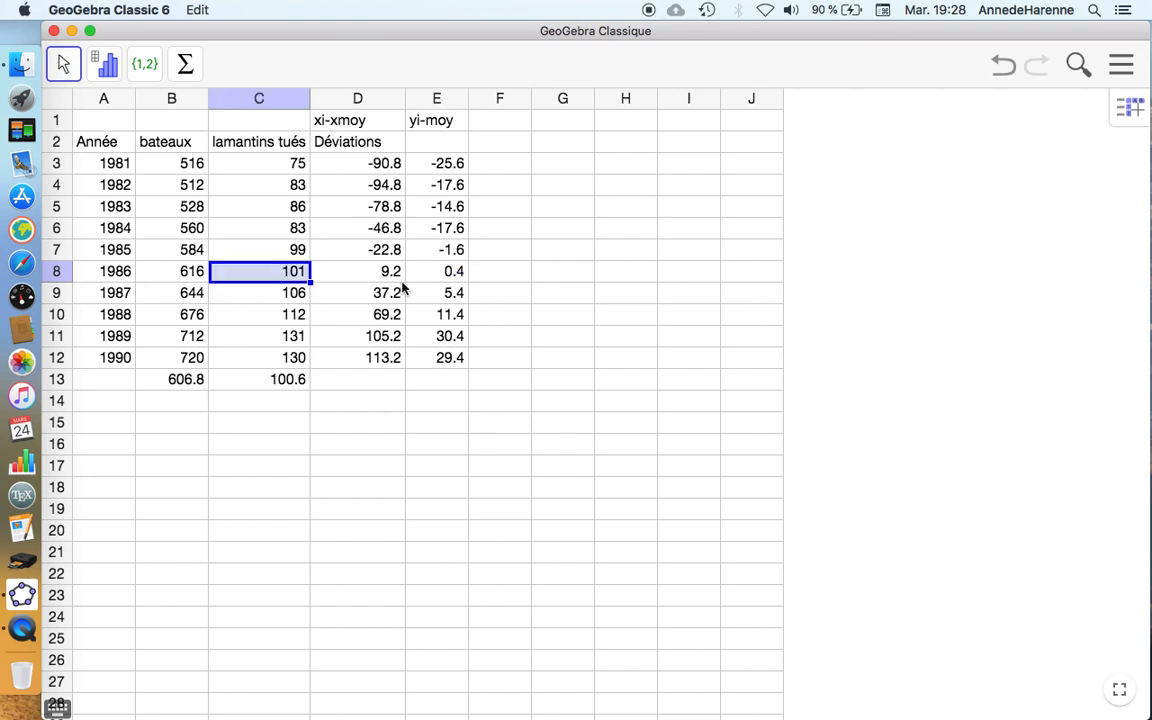
left_click(437, 270)
left_click(280, 266)
left_click(433, 273)
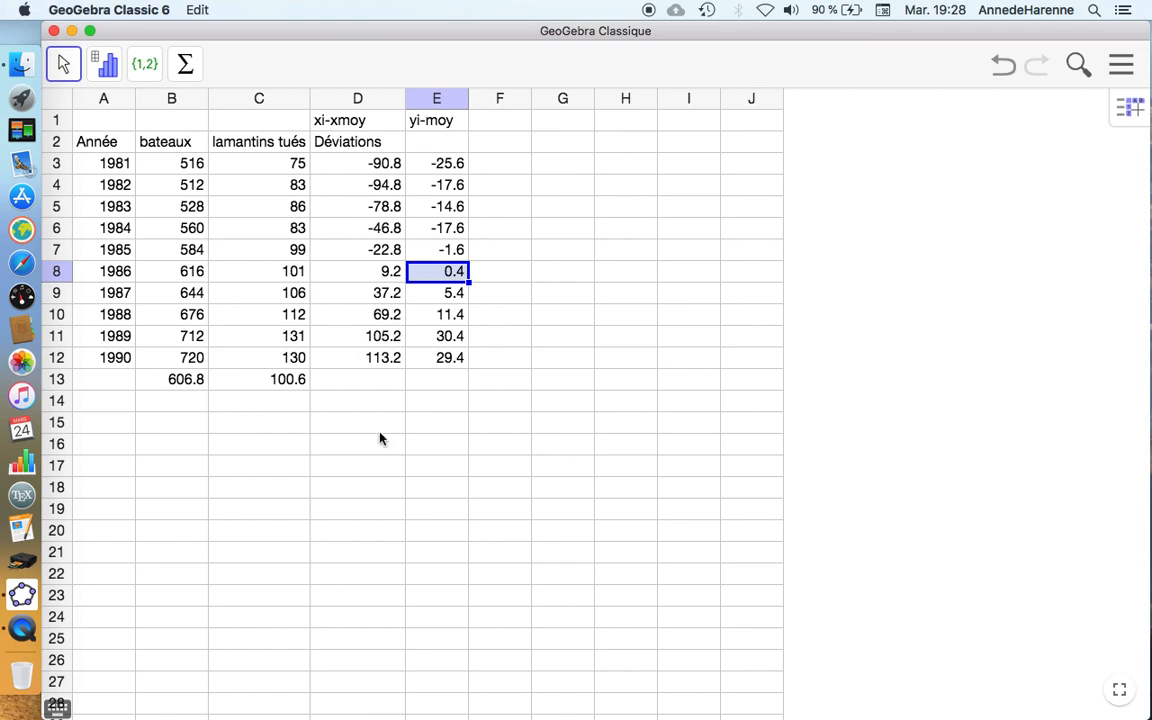
- Try to compute the sum and the mean of the deviations in D3:D12 with the Somme and Moyenne tools
left_click(388, 381)
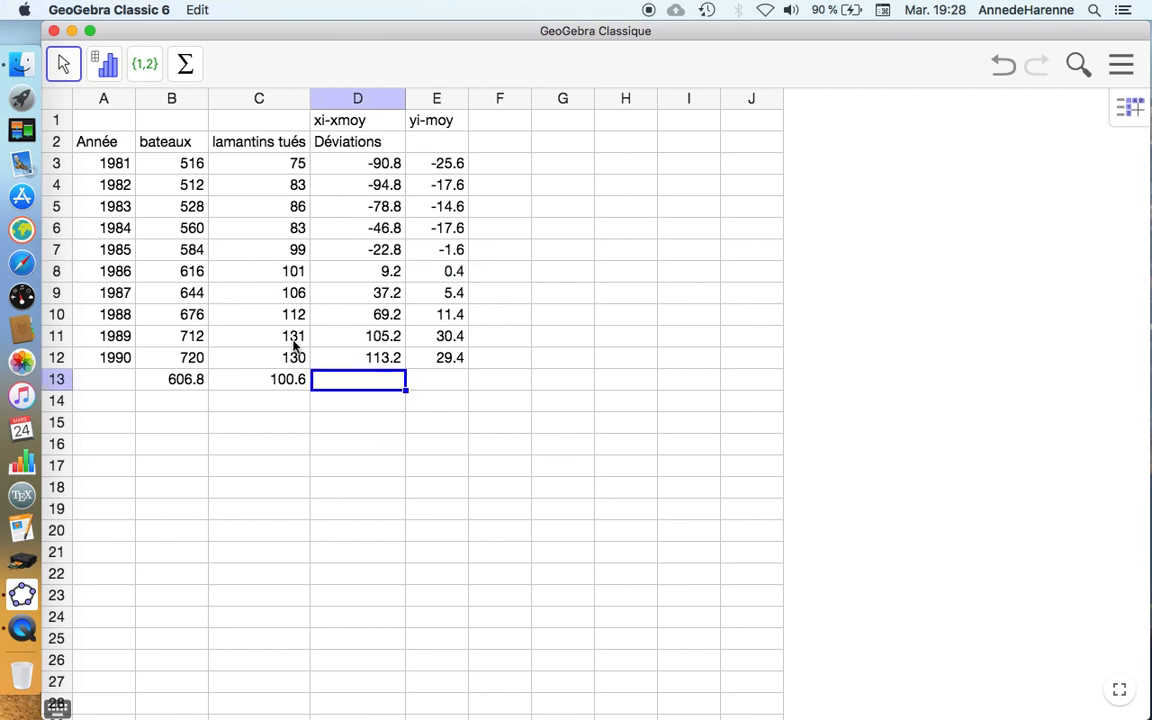
left_click(186, 68)
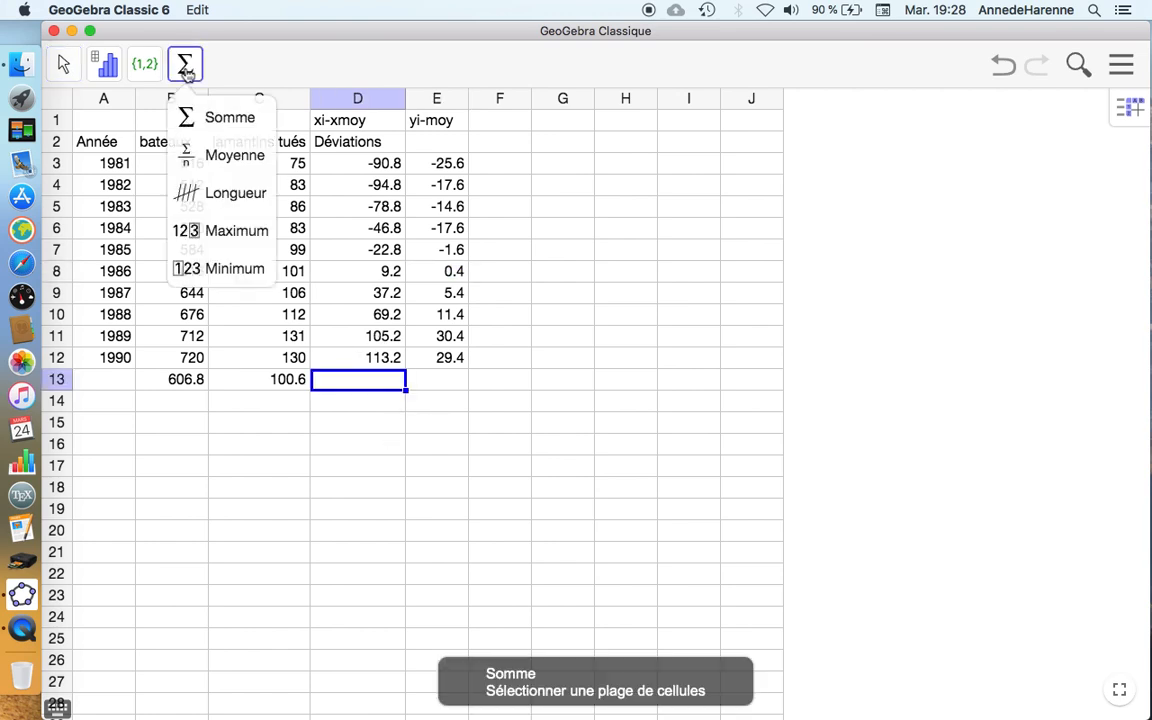
left_click(208, 121)
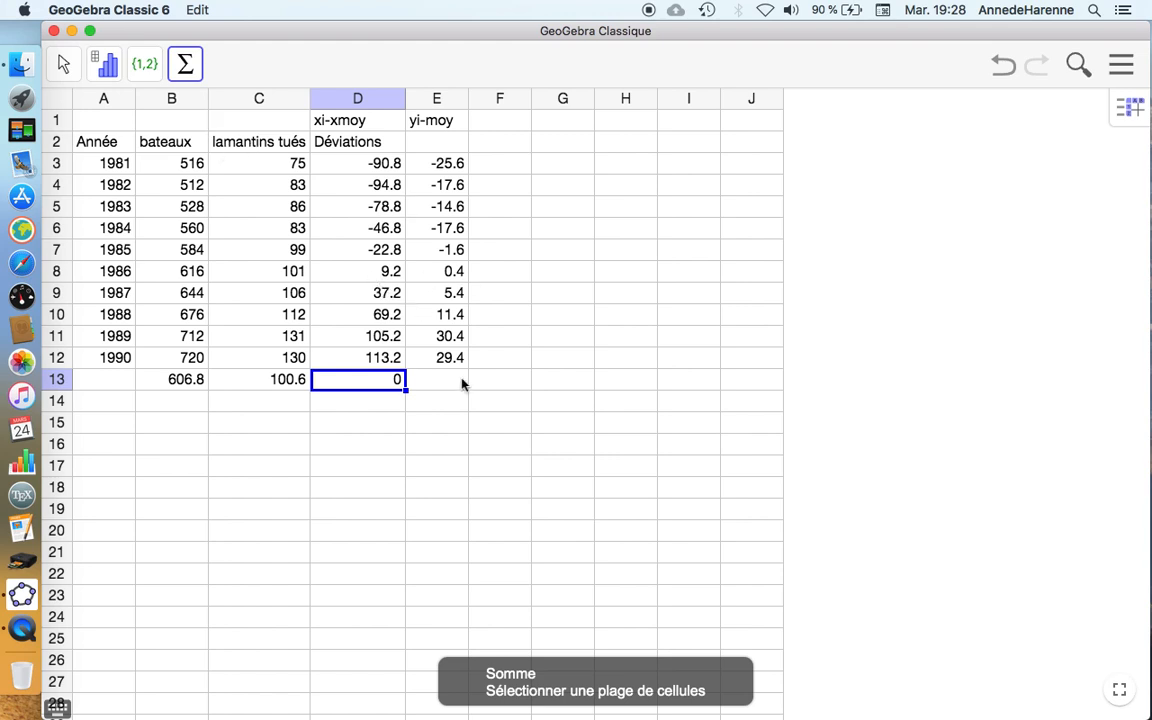
left_click(181, 75)
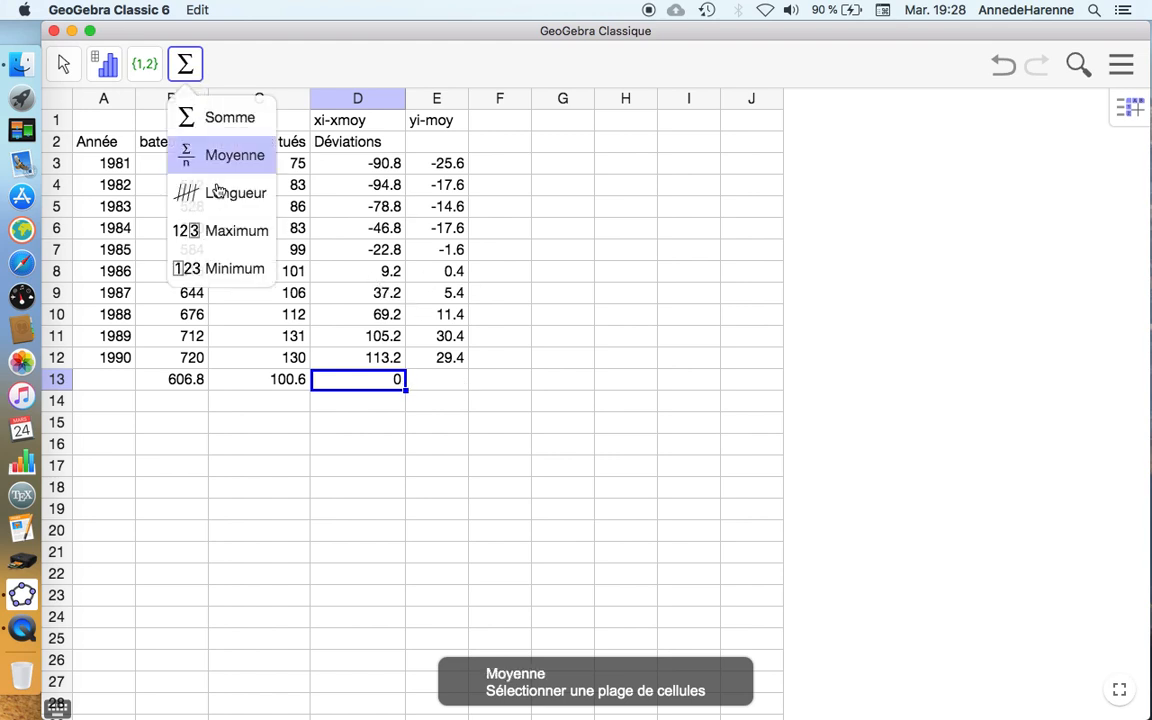
left_click(205, 156)
left_click(362, 163)
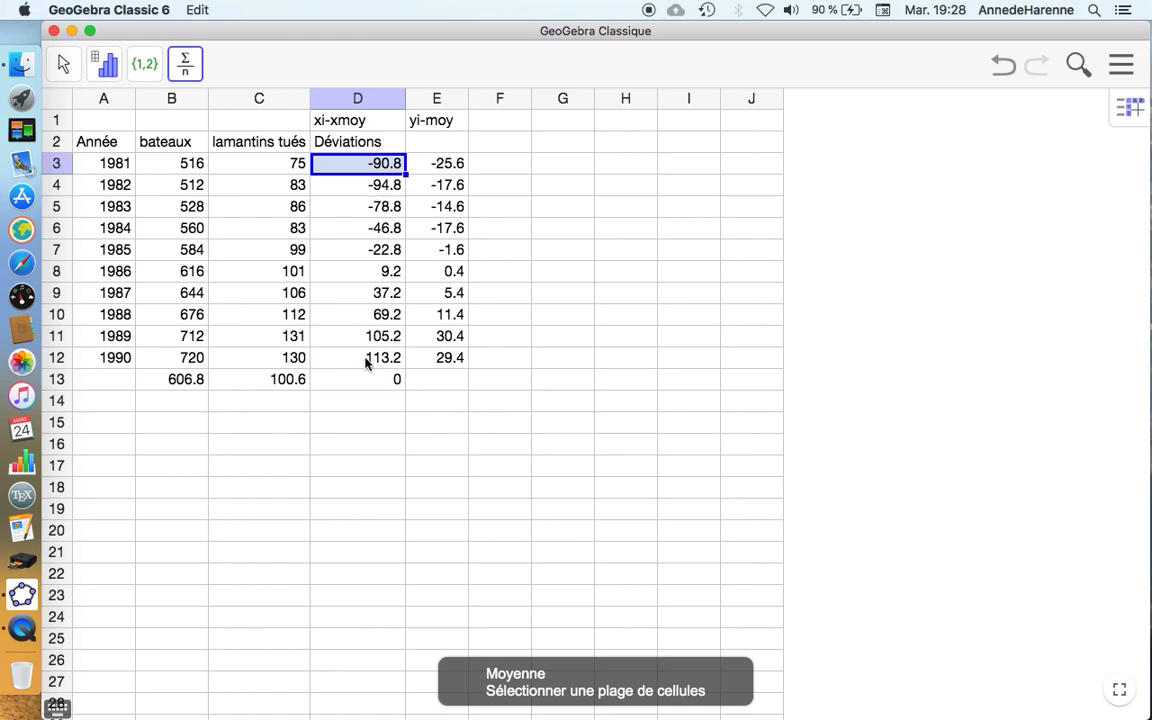
key("Escape")
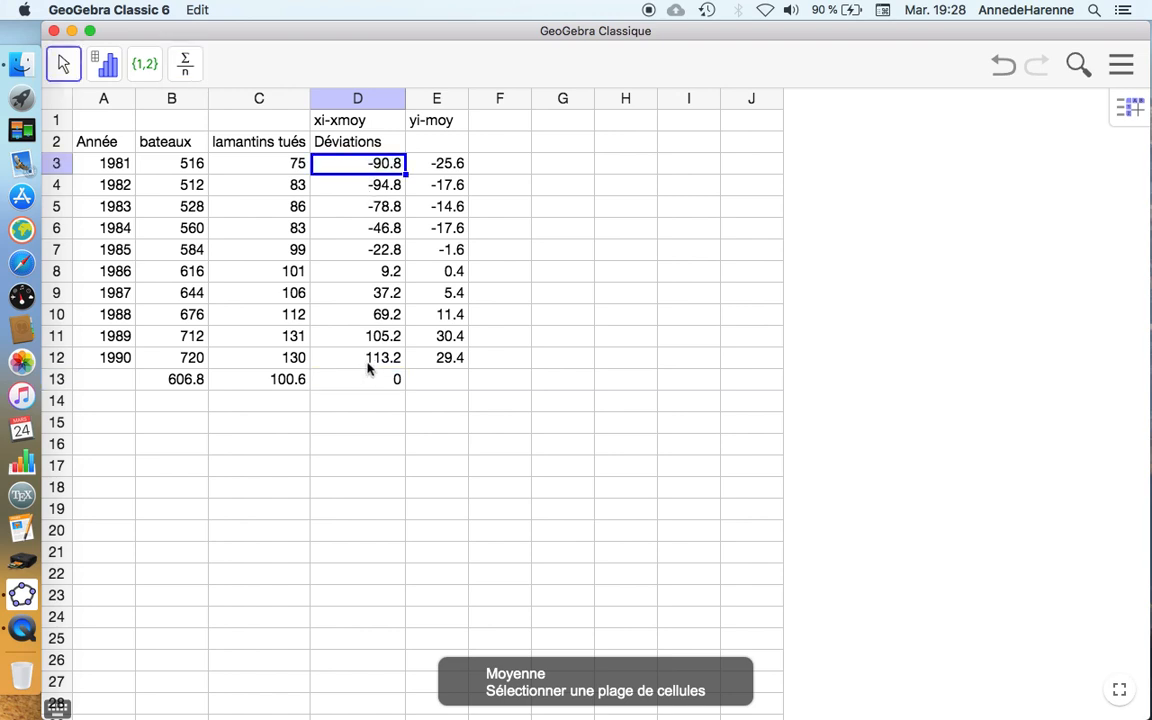
- Fill the mean formula from C13 across into D13 and E13
left_click(376, 360)
left_click(287, 386)
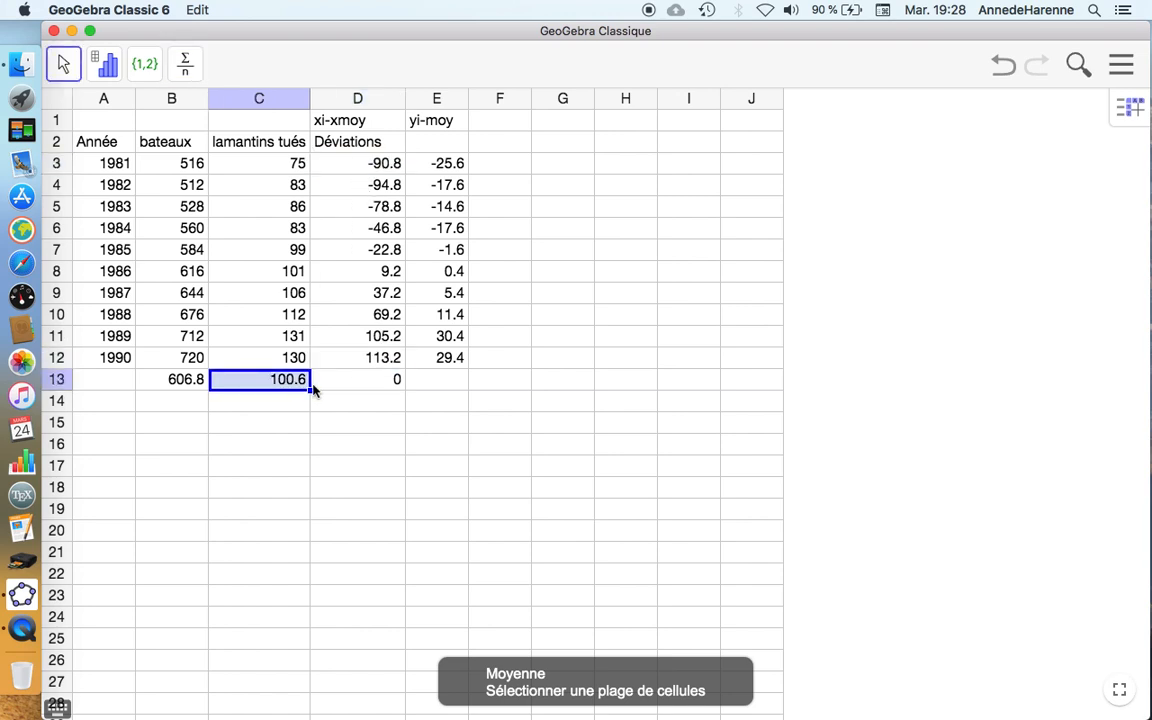
left_click_drag(455, 385, 457, 381)
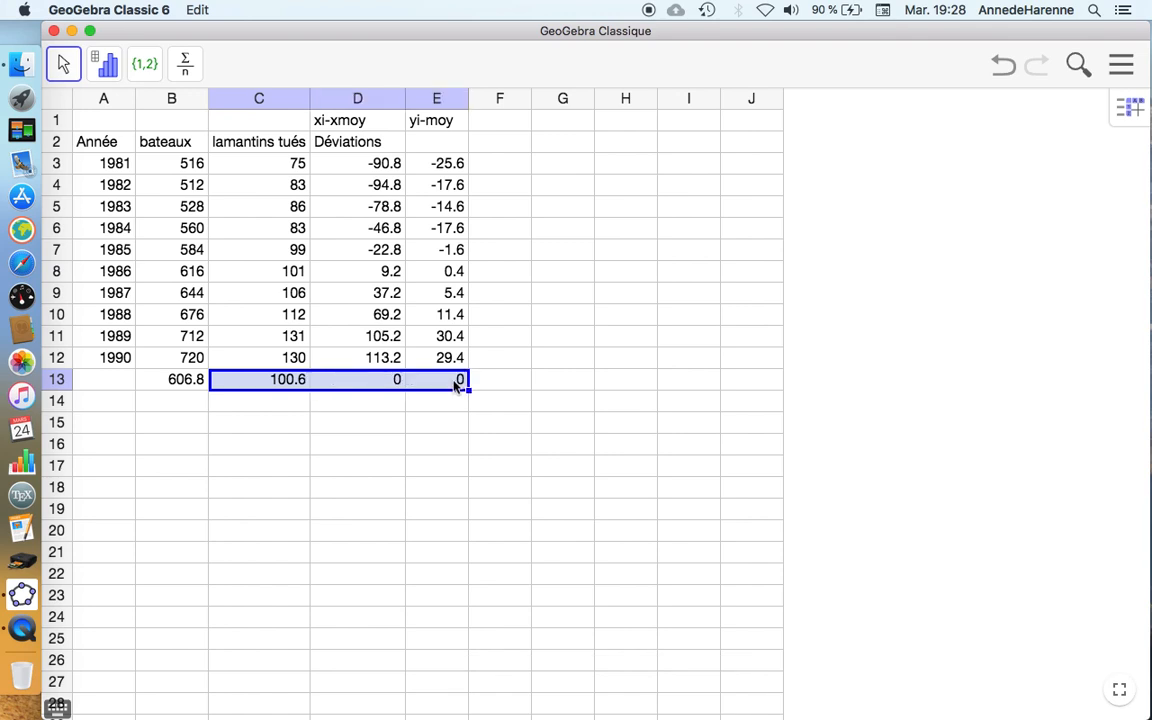
left_click(437, 423)
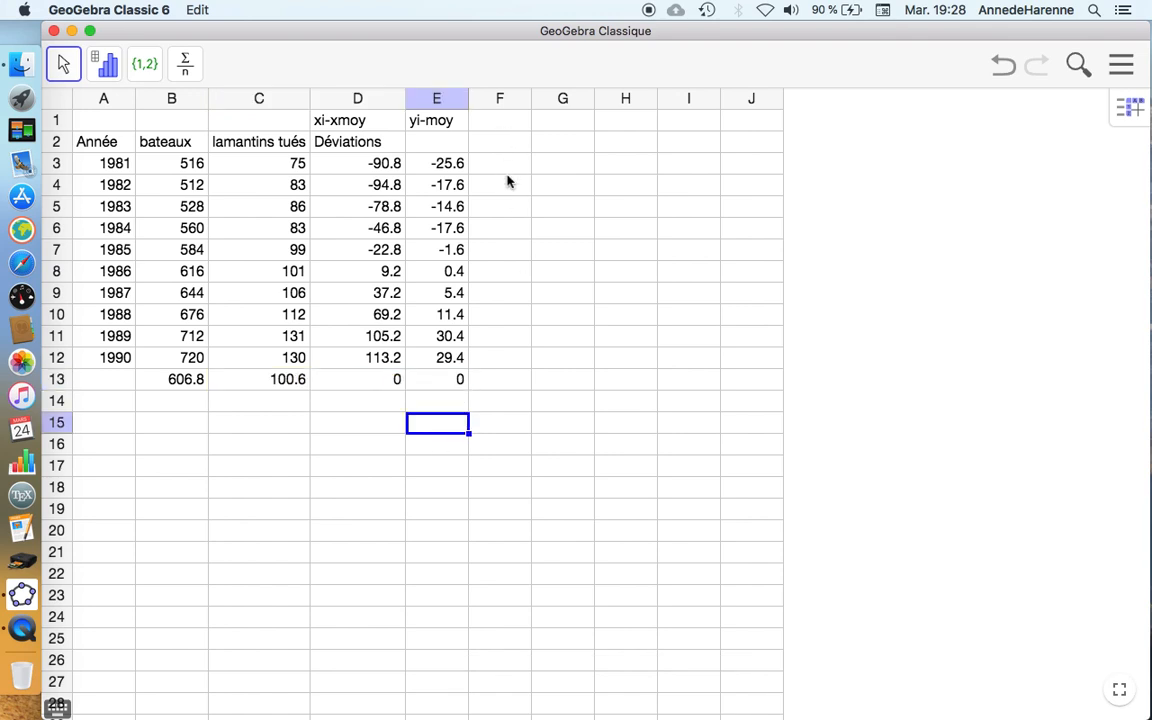
- Enter the label "(xi-xmoy)²" in cell F1 and widen column F to fit it
left_click(508, 170)
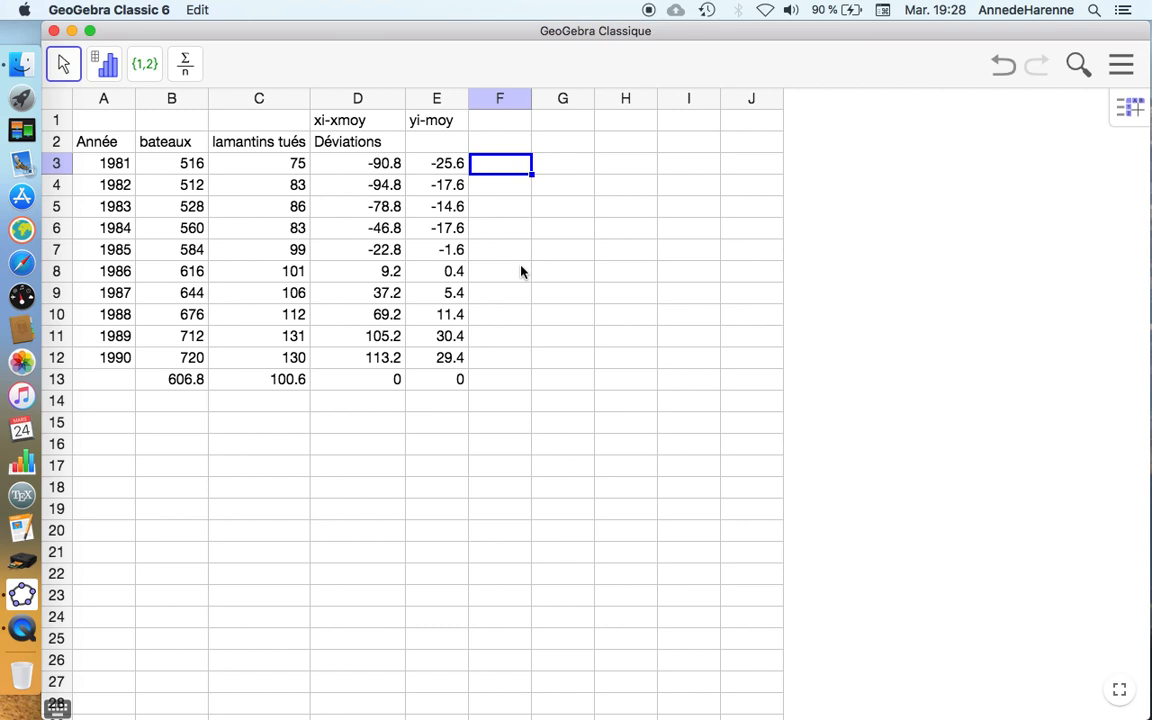
key("Up")
key("Up")
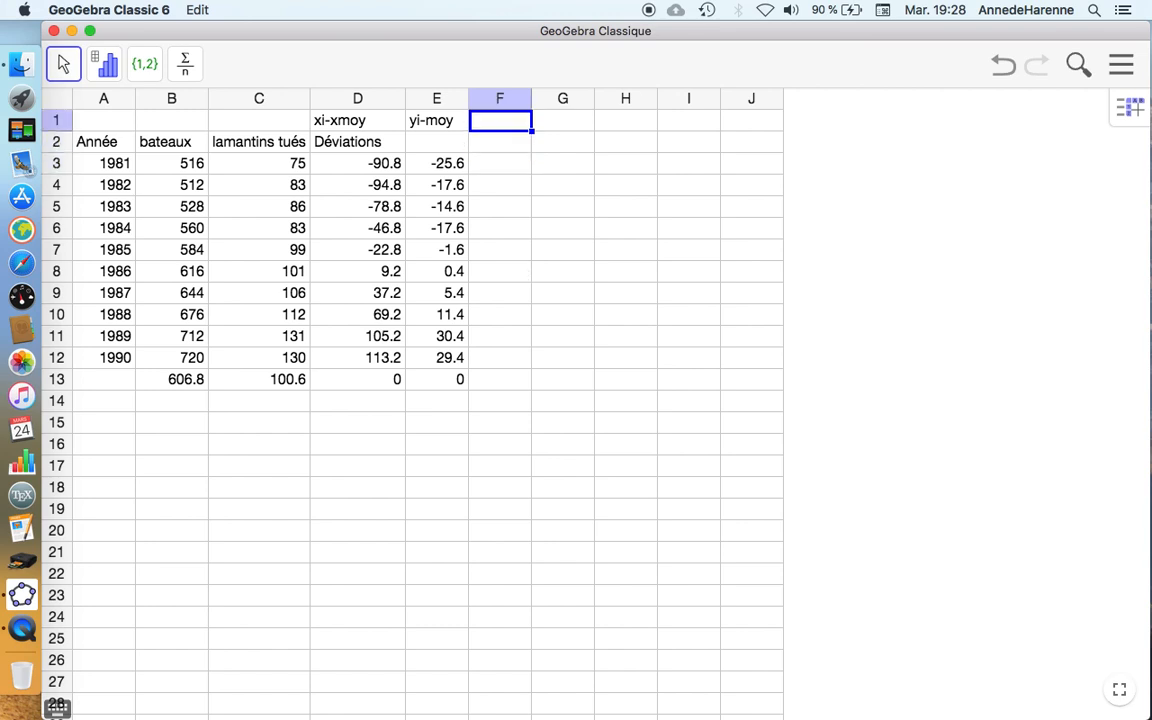
type("(x")
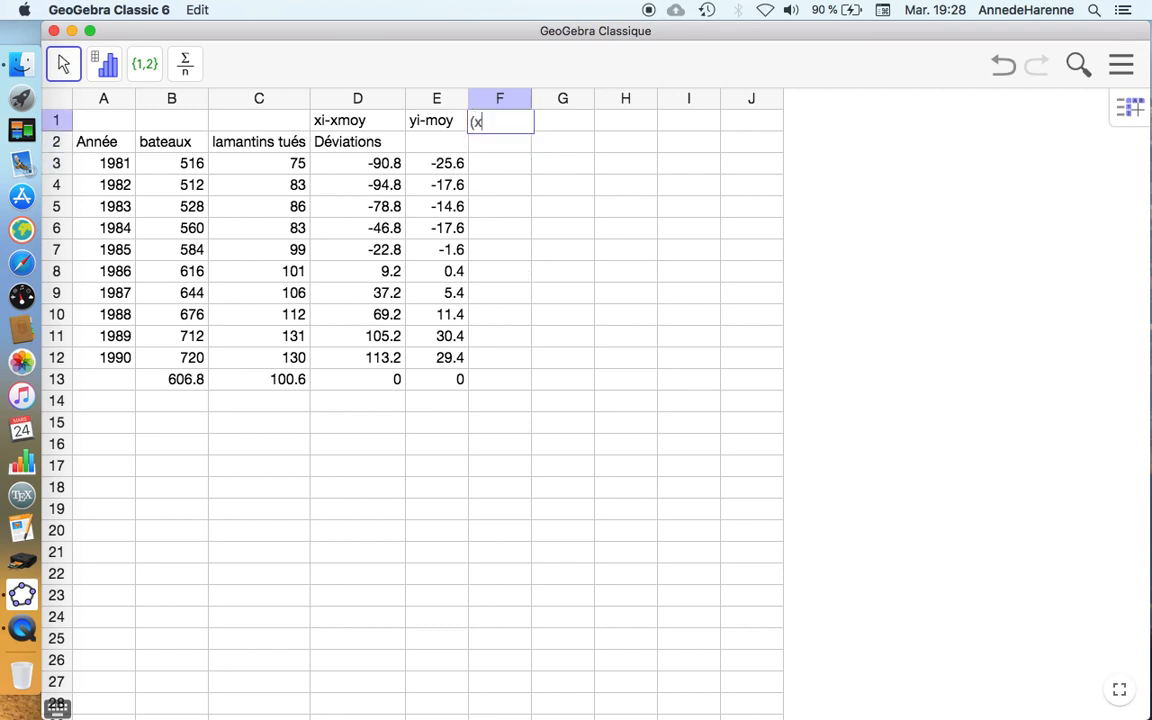
type("i-xmoy)")
left_click(58, 708)
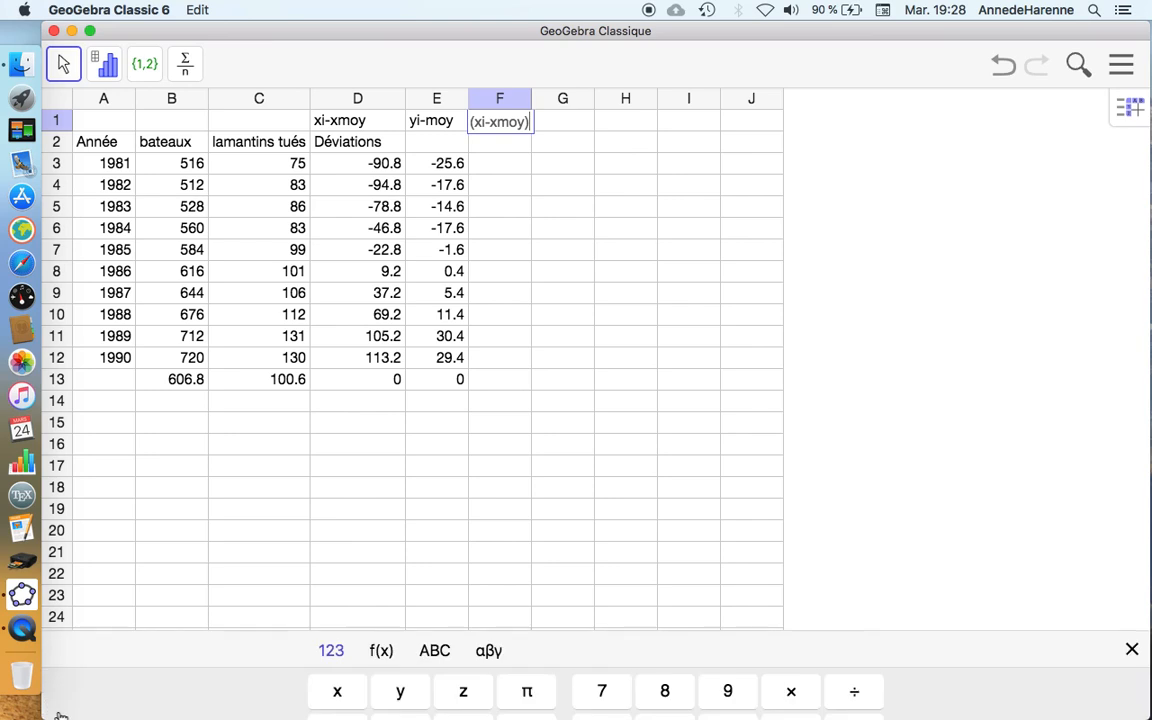
left_click(337, 617)
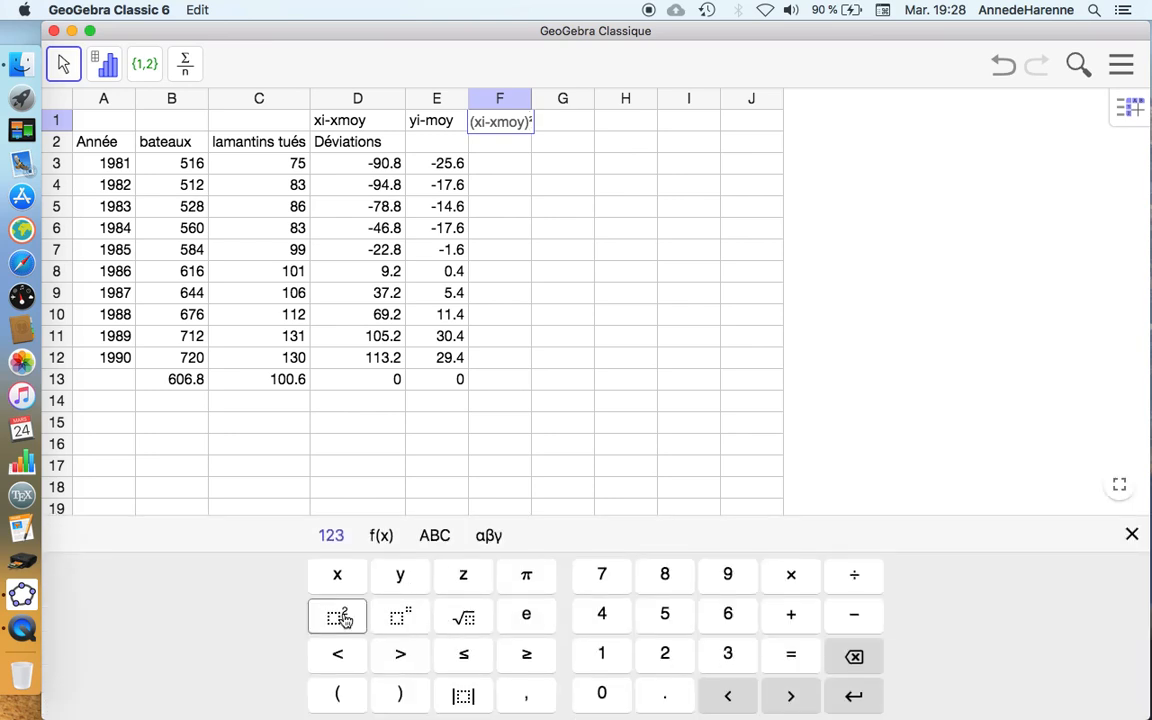
left_click(1134, 536)
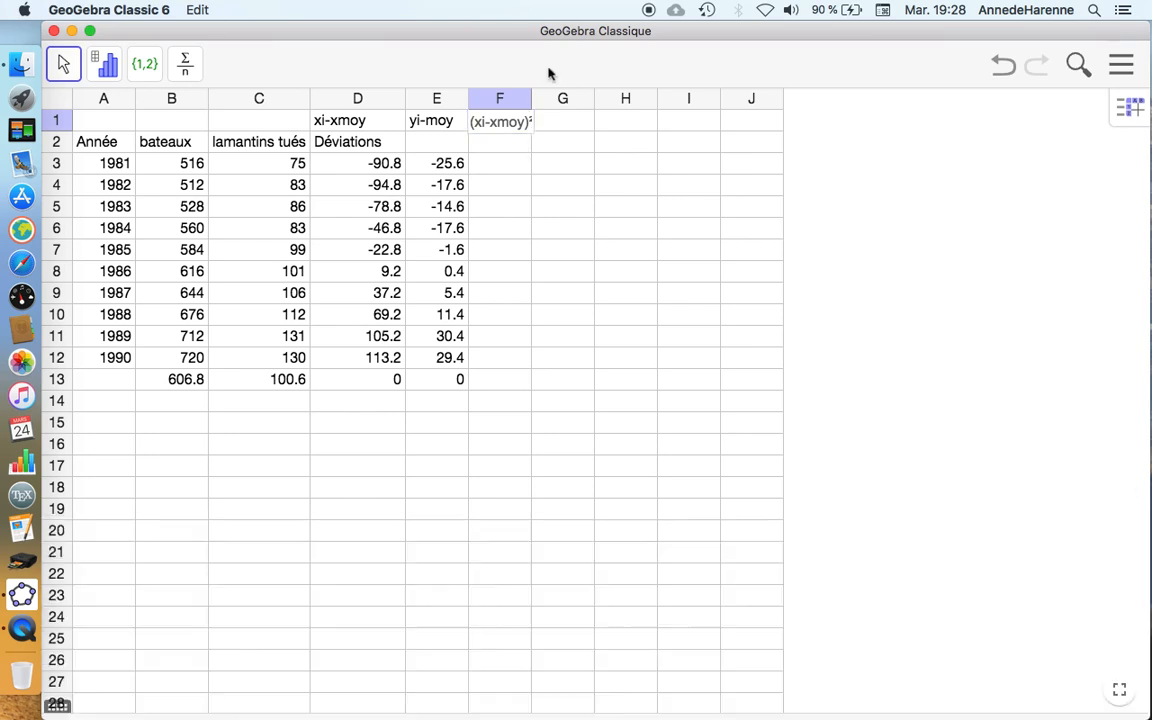
left_click_drag(531, 98, 545, 100)
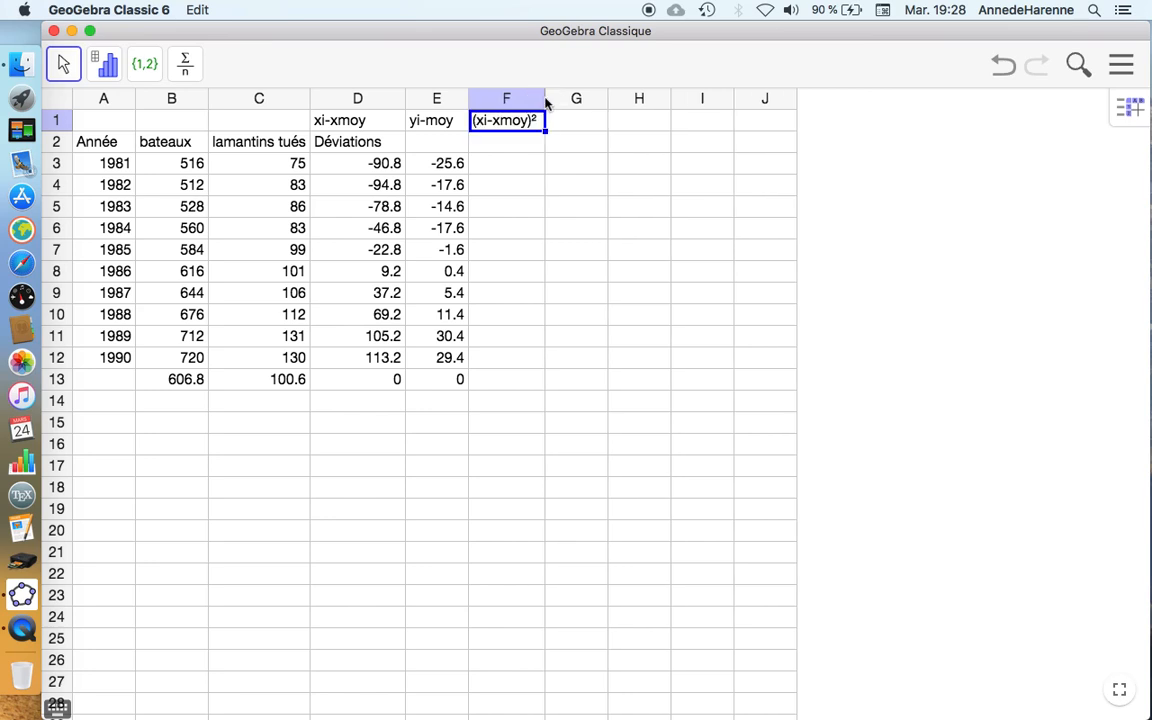
- Enter the squared deviation formula =D3^2 in cell F3 and fill it down to F12
left_click(516, 166)
type("=")
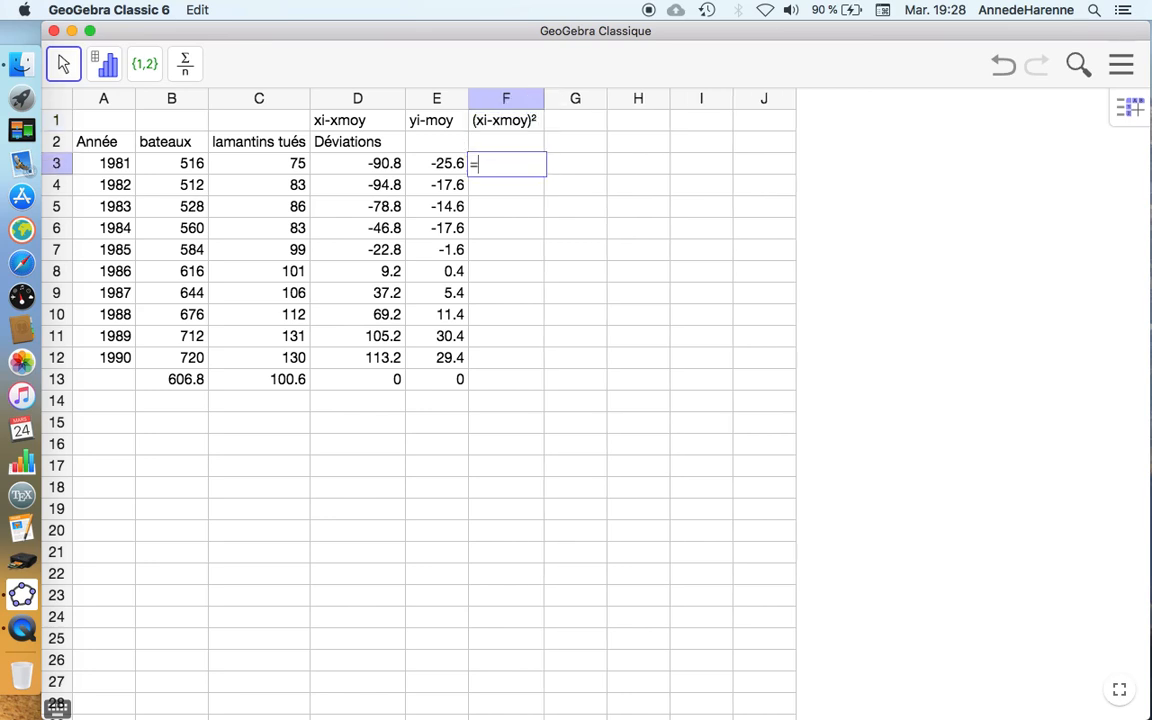
left_click(357, 172)
type("^2")
key("Return")
left_click(488, 165)
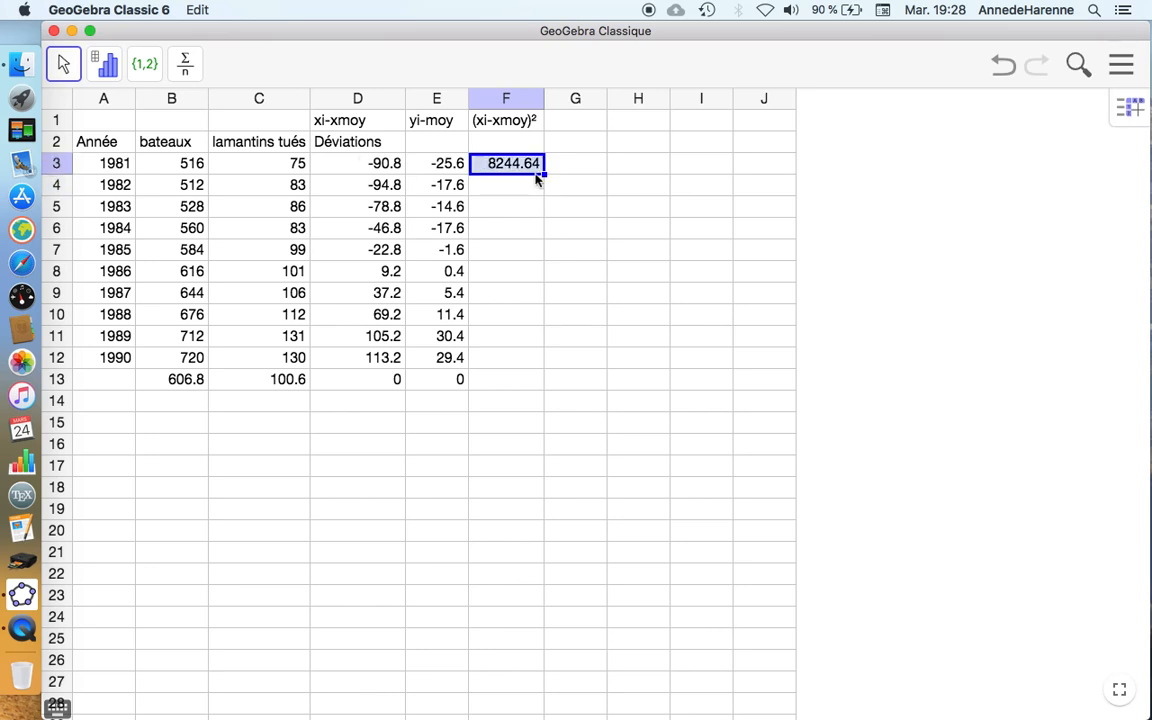
left_click_drag(543, 174, 533, 358)
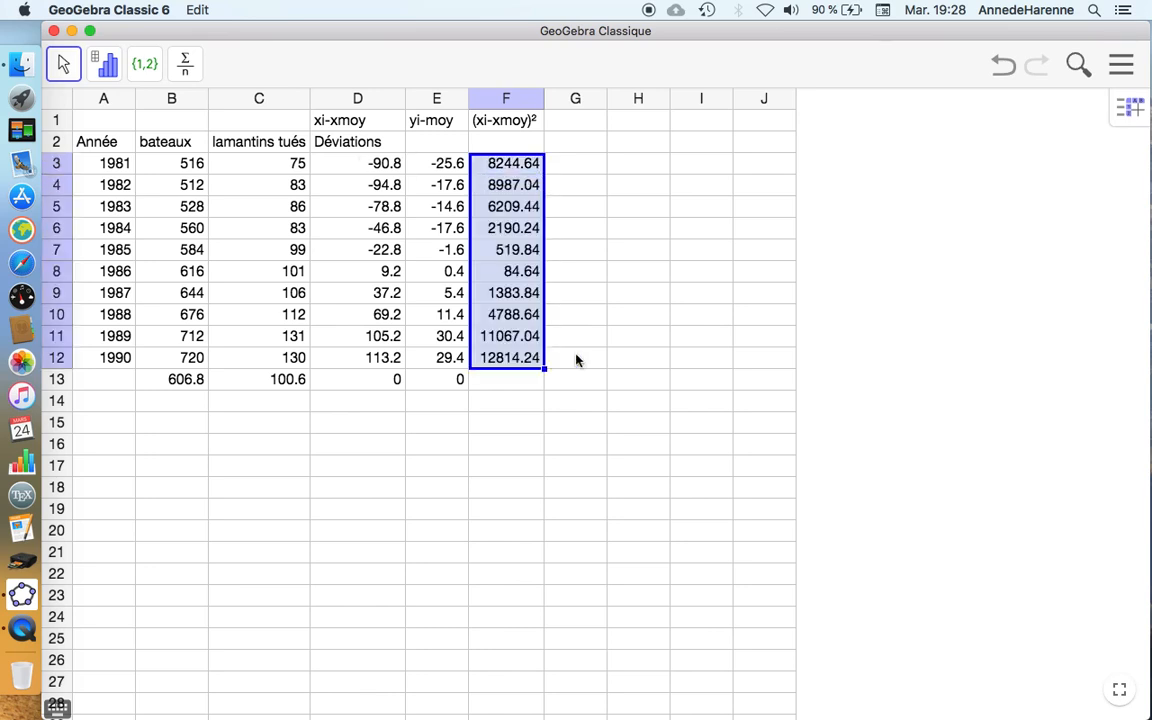
- Extend the mean formula from E13 into F13 to average the squared deviations
left_click(511, 384)
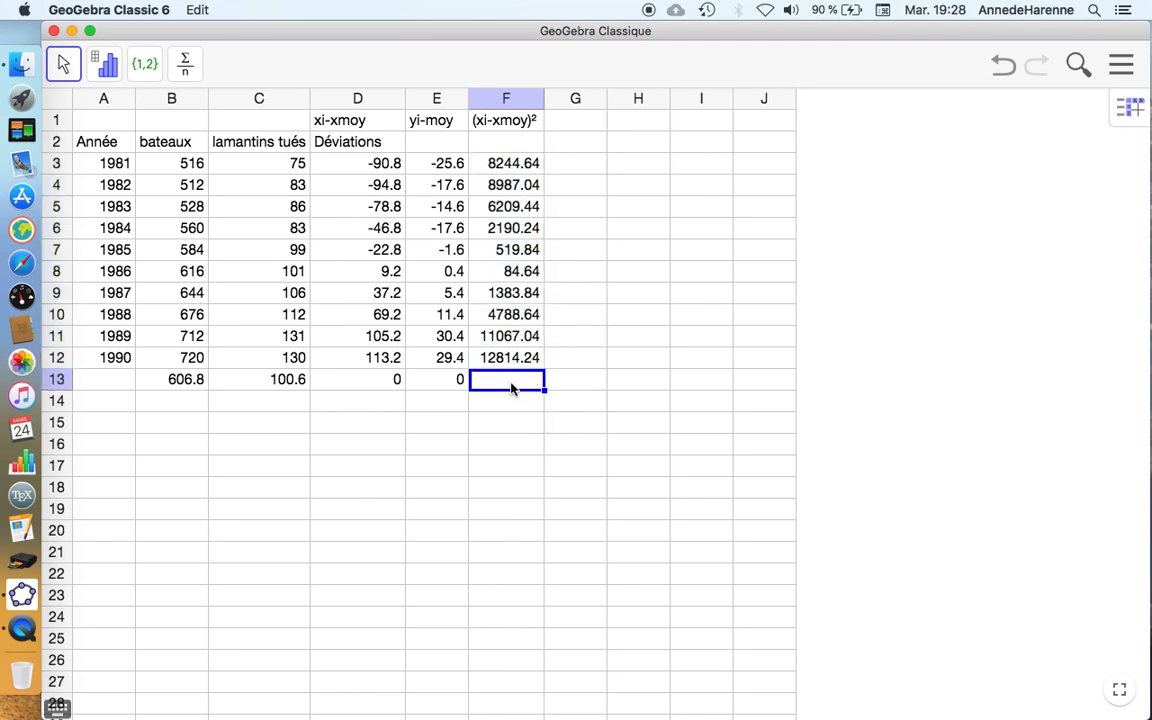
left_click(425, 387)
left_click_drag(470, 388, 530, 391)
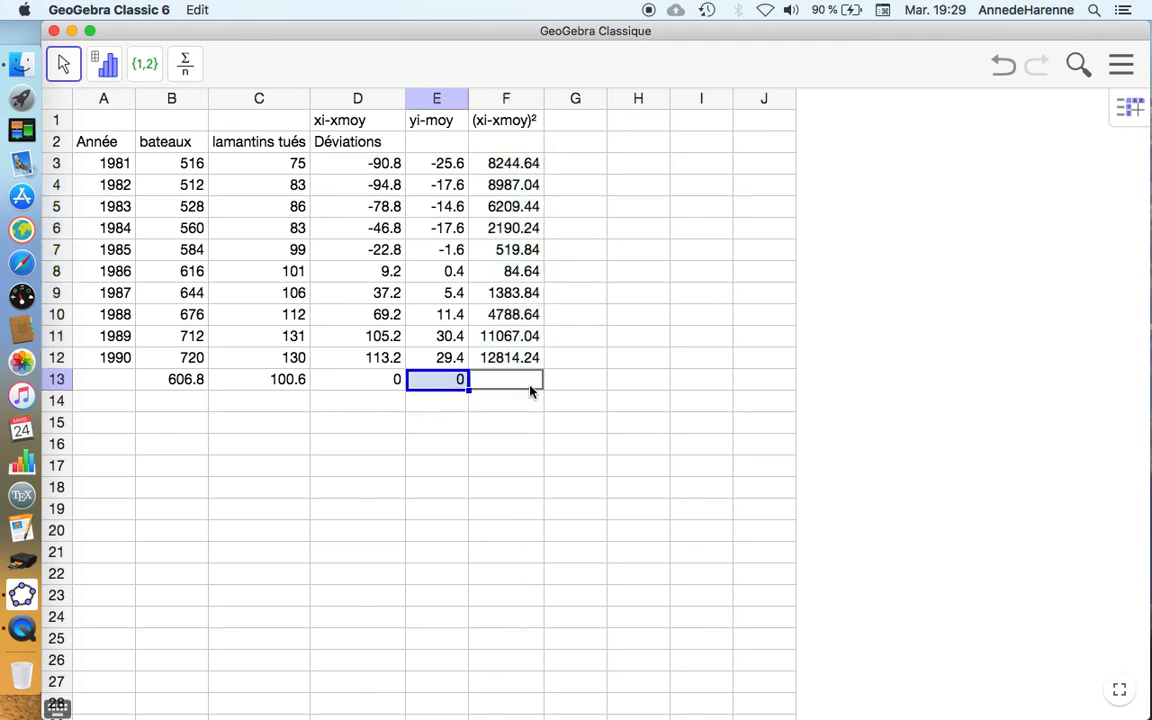
left_click(523, 430)
left_click(522, 384)
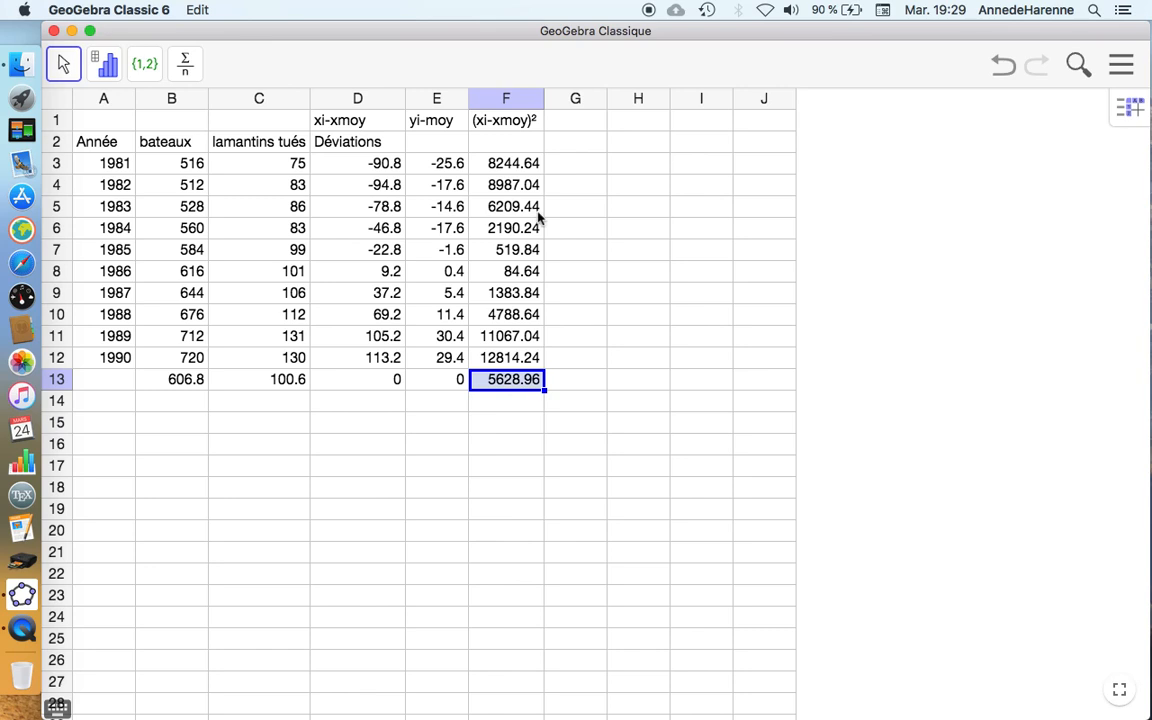
- Copy the F1 label into G1, edit it to "(yi-ymoy)²", and widen column G to fit it
left_click(528, 121)
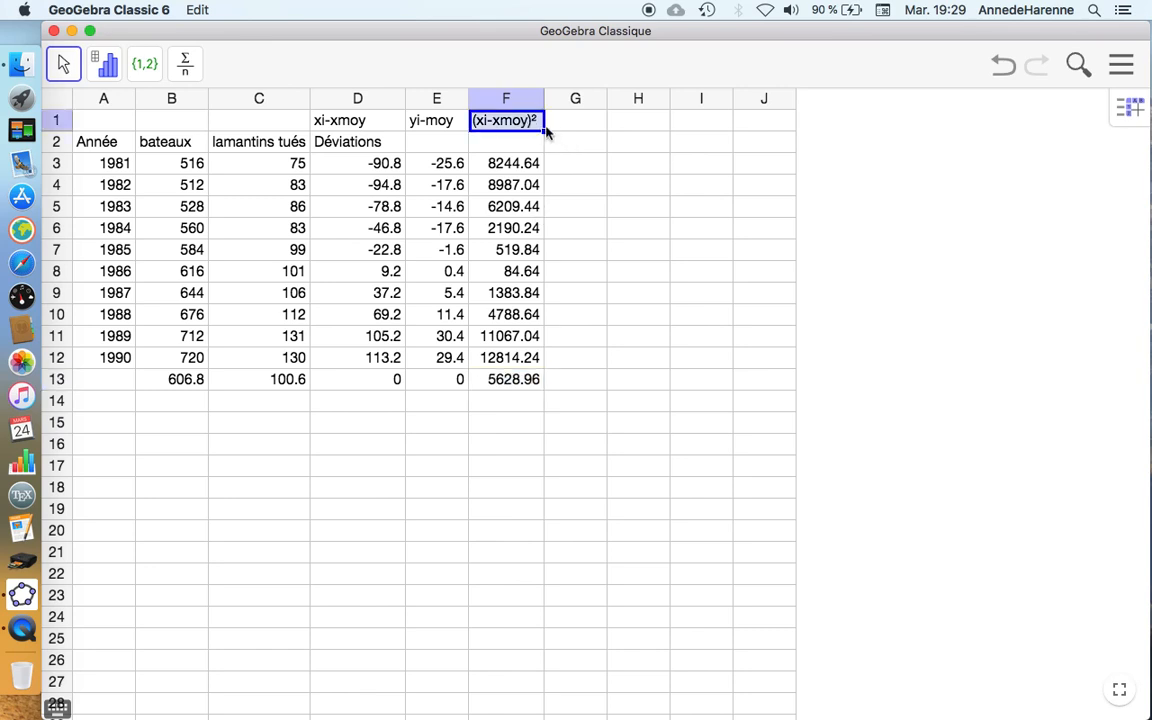
left_click(577, 123)
type("(xi-xmoy)²")
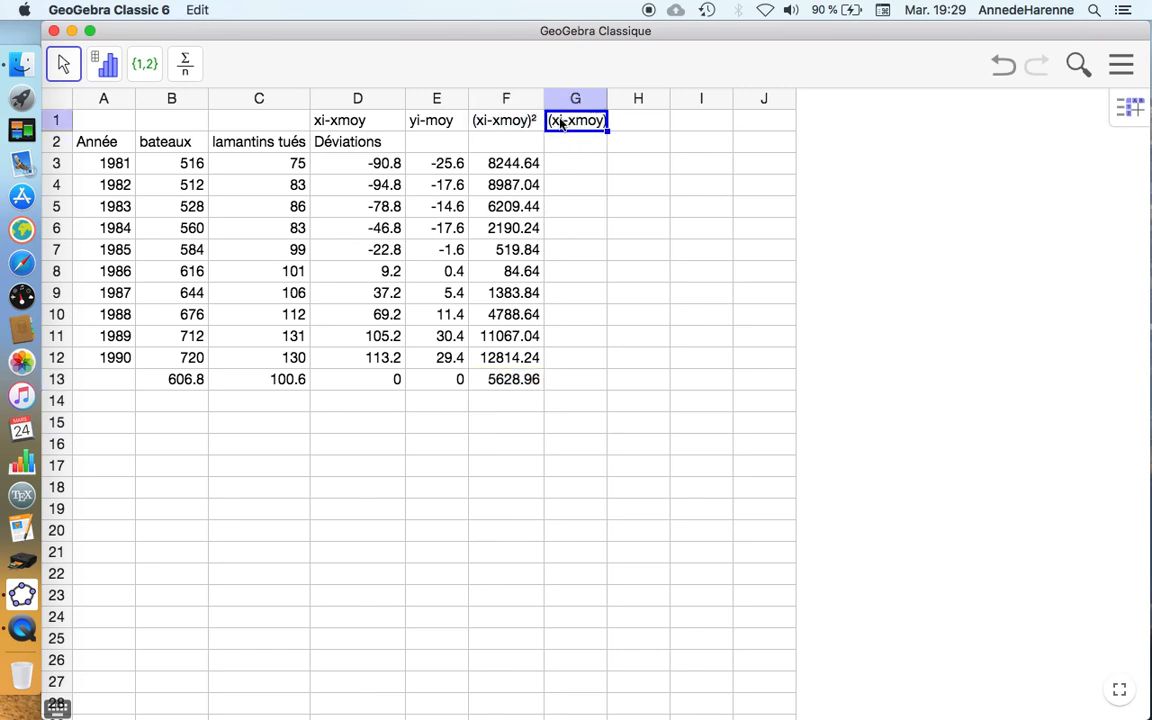
double_click(556, 122)
key("BackSpace")
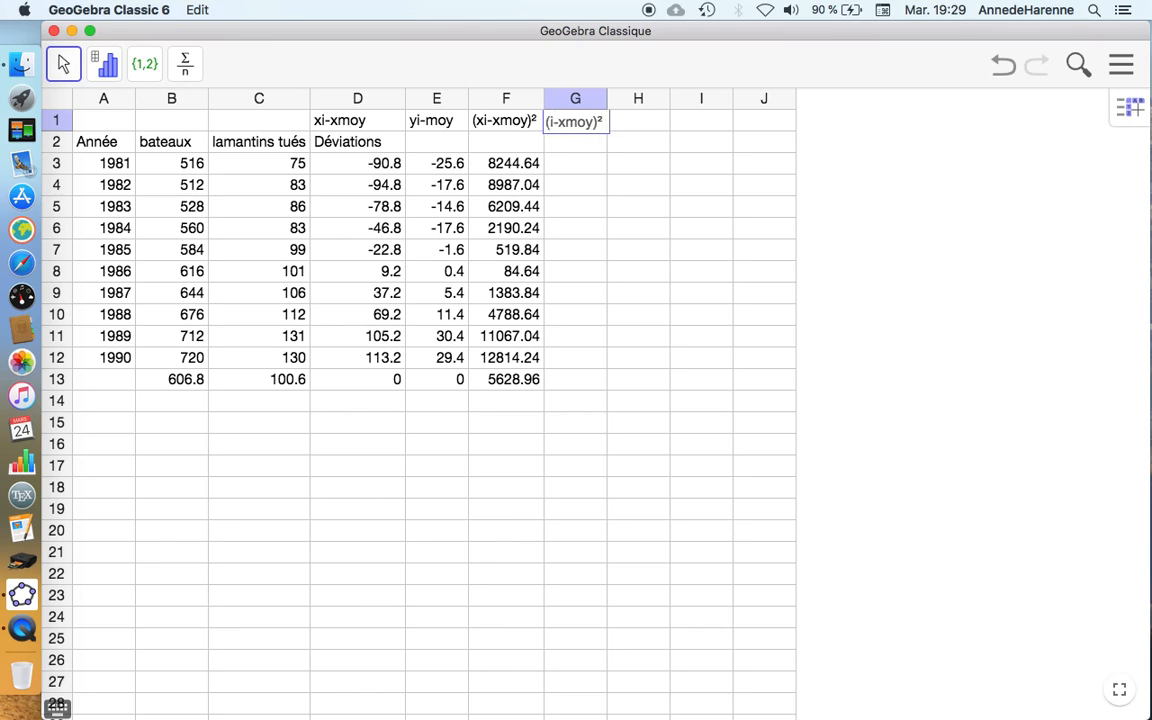
type("y")
left_click(575, 123)
key("BackSpace")
type("y")
key("Return")
left_click_drag(612, 97, 622, 97)
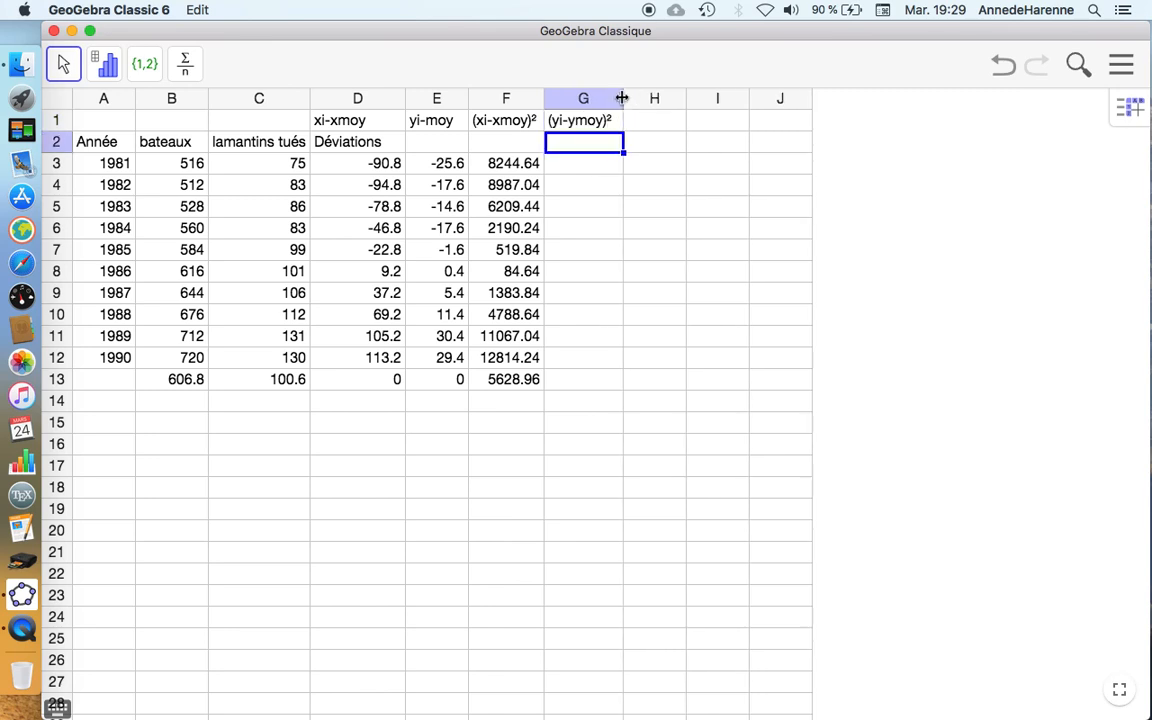
- Fill the squared deviations and their mean from F3:F13 across into G3:G13
left_click_drag(530, 366, 600, 397)
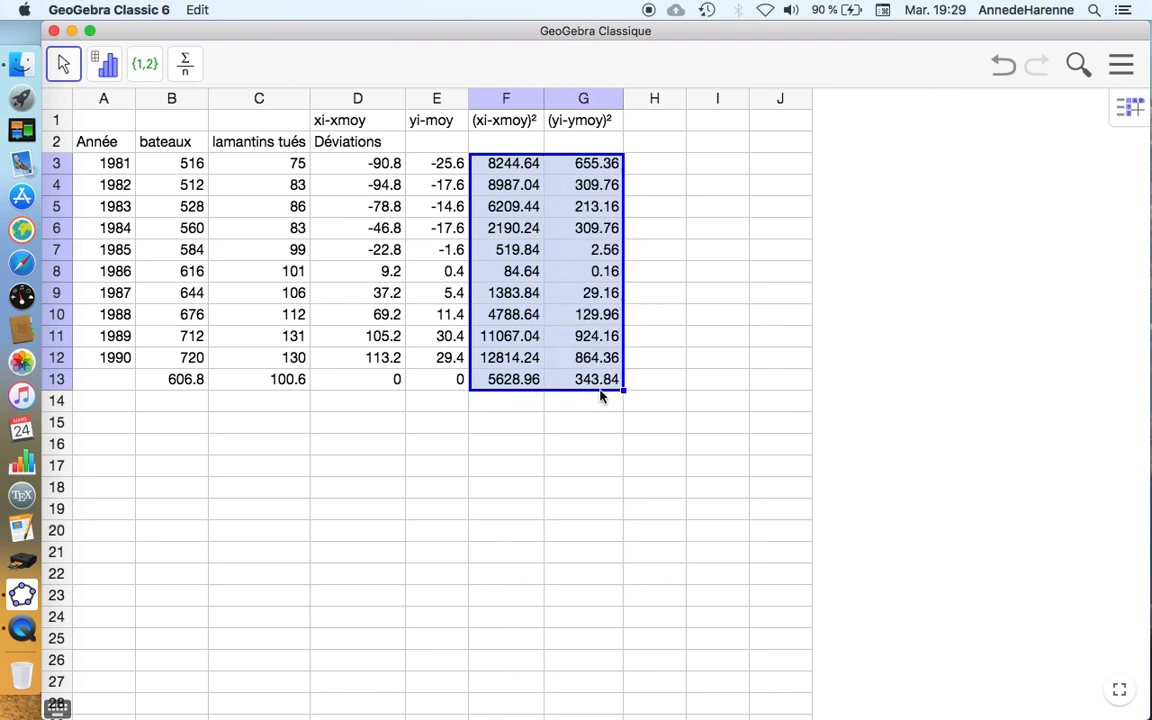
left_click(668, 187)
- Enter the product of deviations =D3*E3 in cell H3 and fill it down to H12
left_click(654, 164)
type("=")
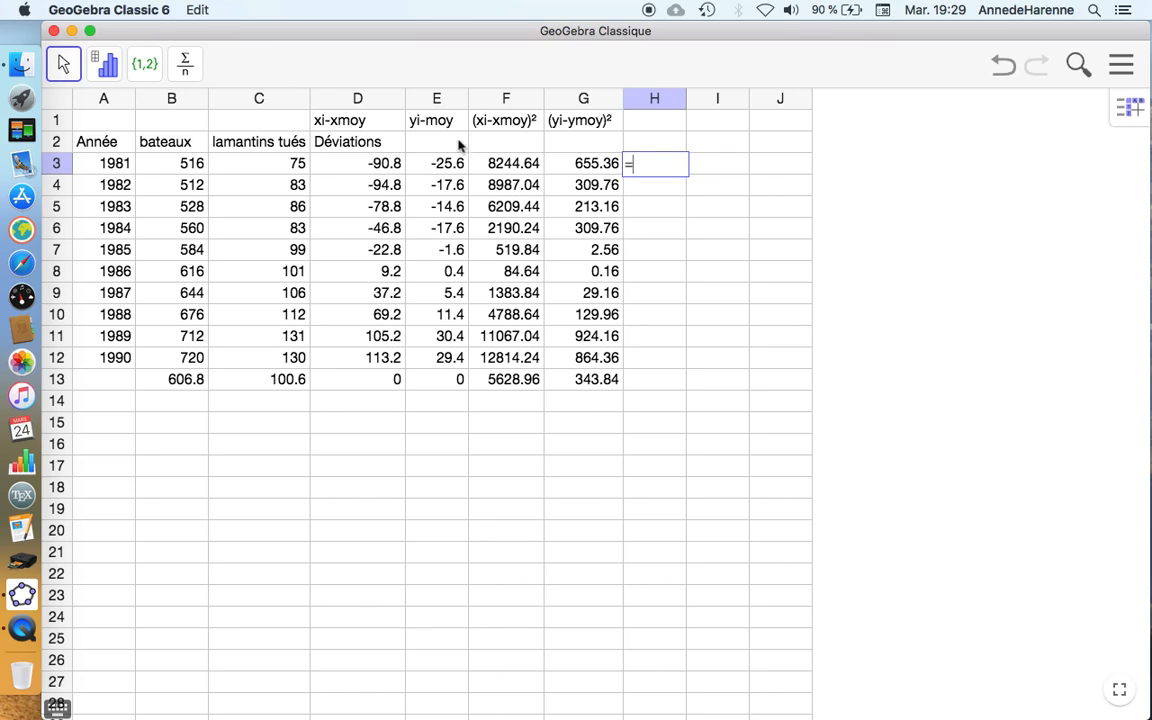
left_click(347, 163)
type("*")
left_click(440, 164)
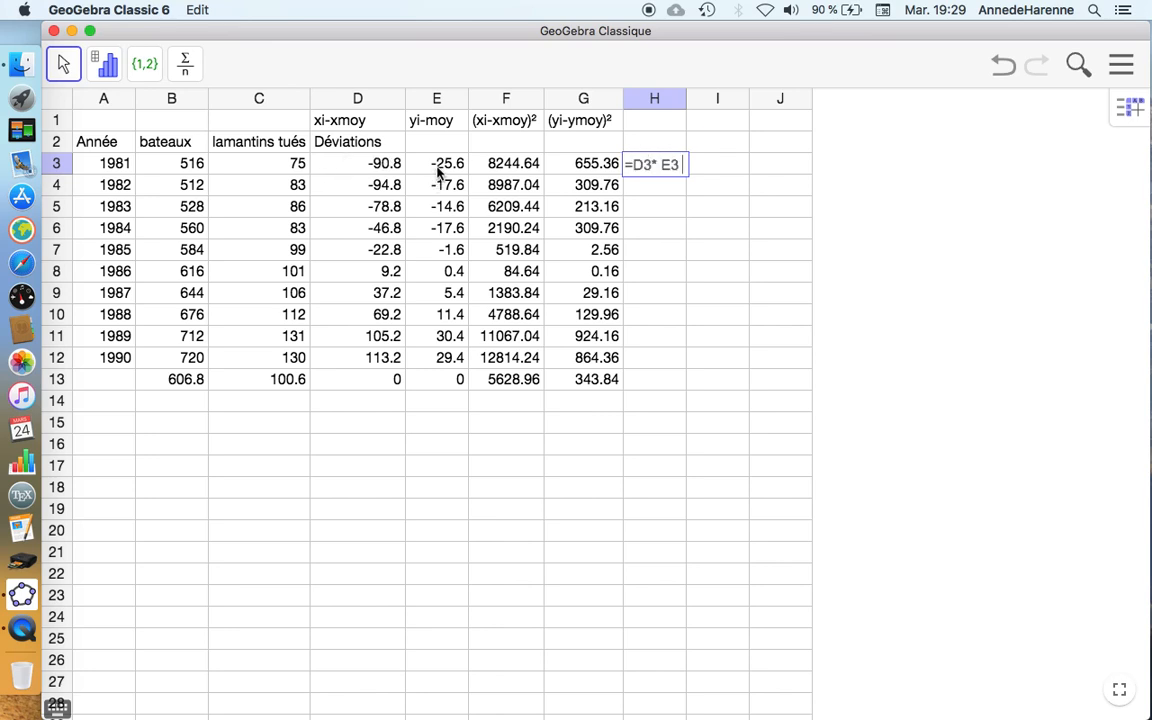
key("Return")
left_click(652, 162)
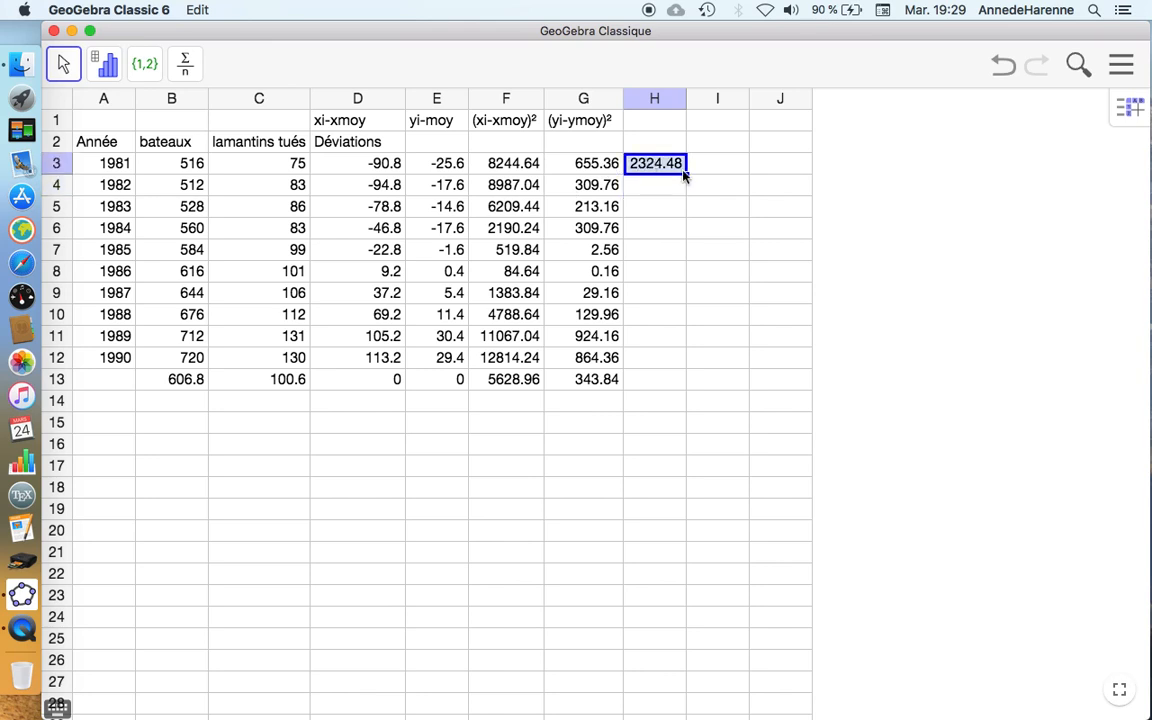
left_click_drag(686, 172, 684, 360)
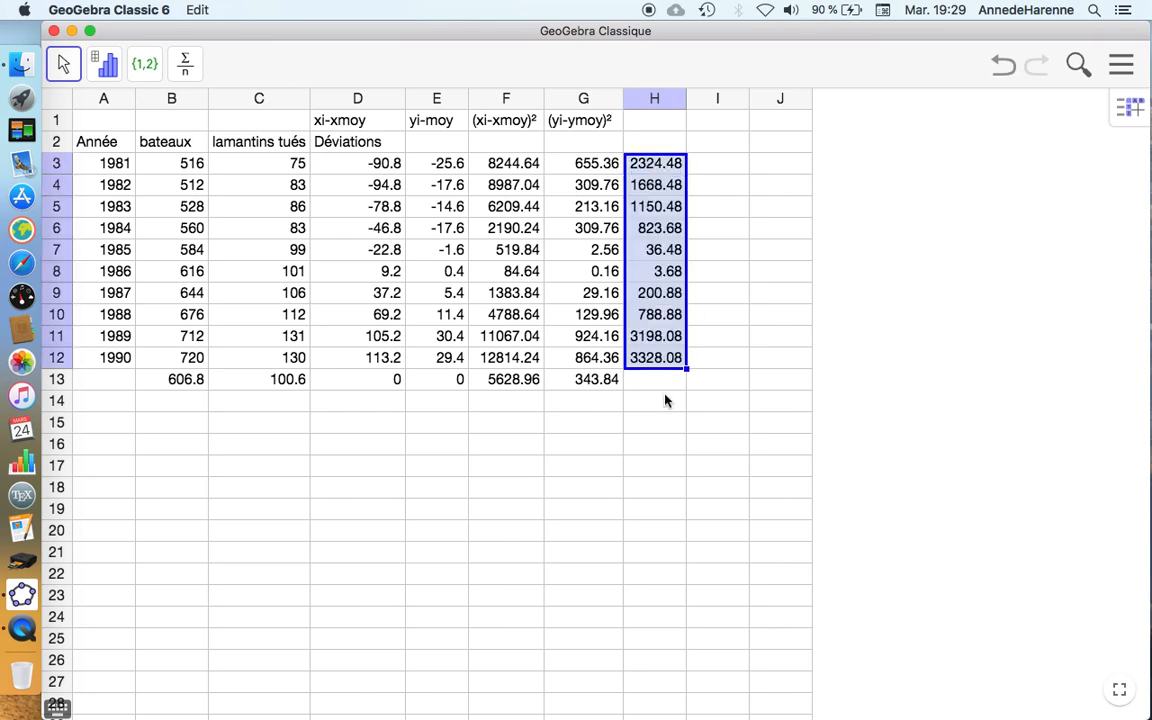
- Extend the mean formula from G13 into H13 to average the products of deviations
left_click(665, 390)
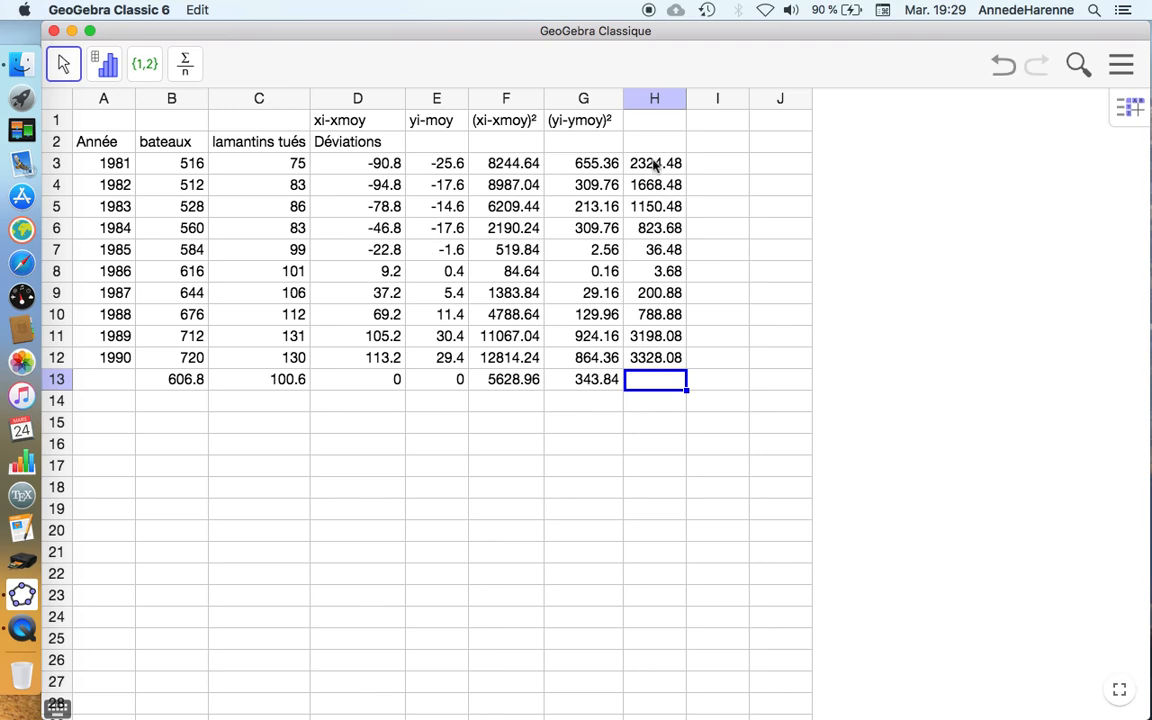
left_click(594, 381)
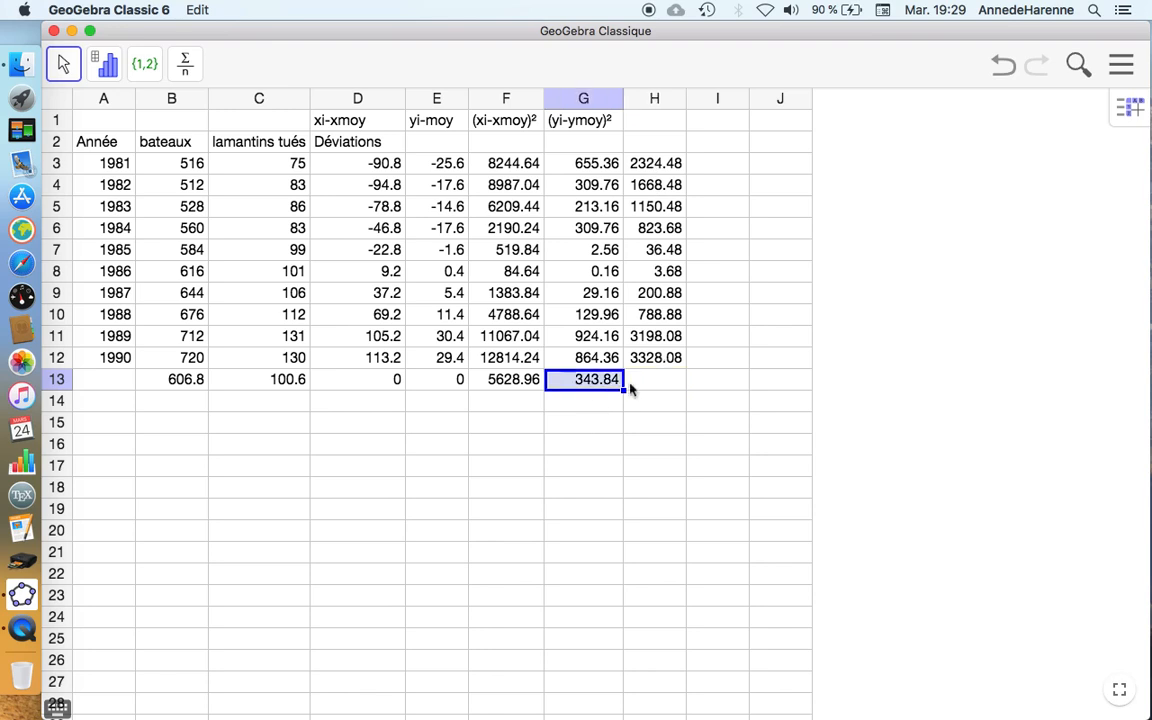
left_click_drag(620, 392, 679, 393)
left_click(671, 433)
left_click(662, 386)
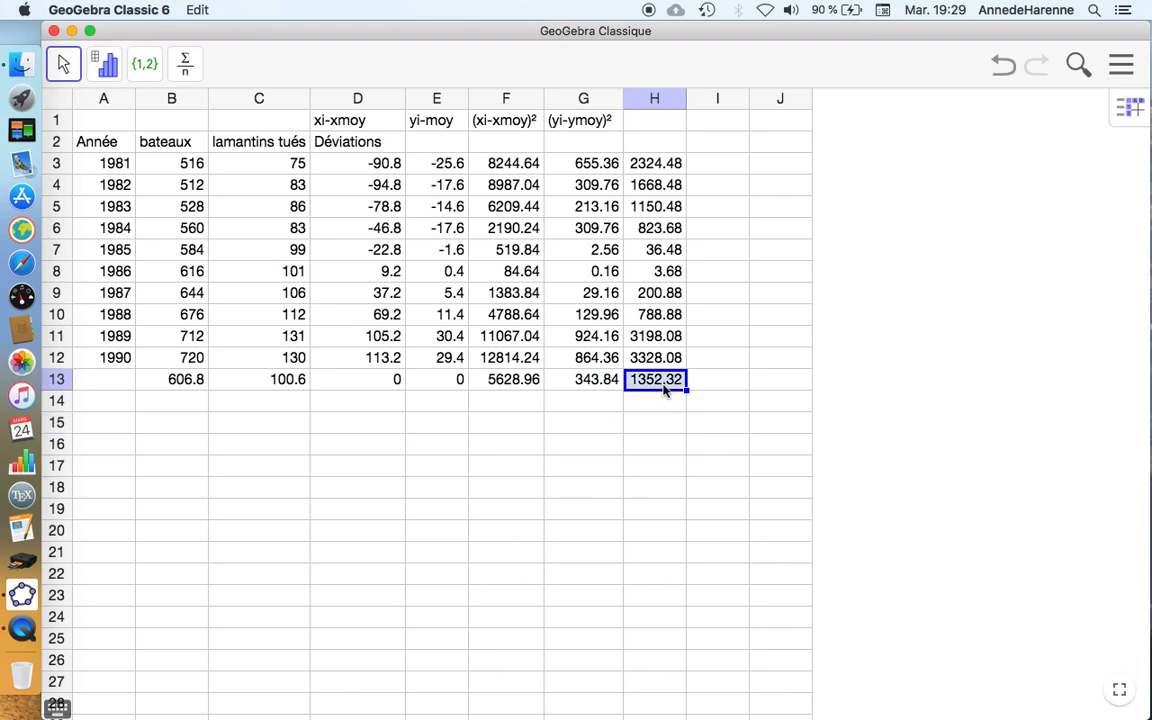
- Widen column H and label cell H1 "(xi-xmoy)(yi-ymoy)"
left_click(646, 126)
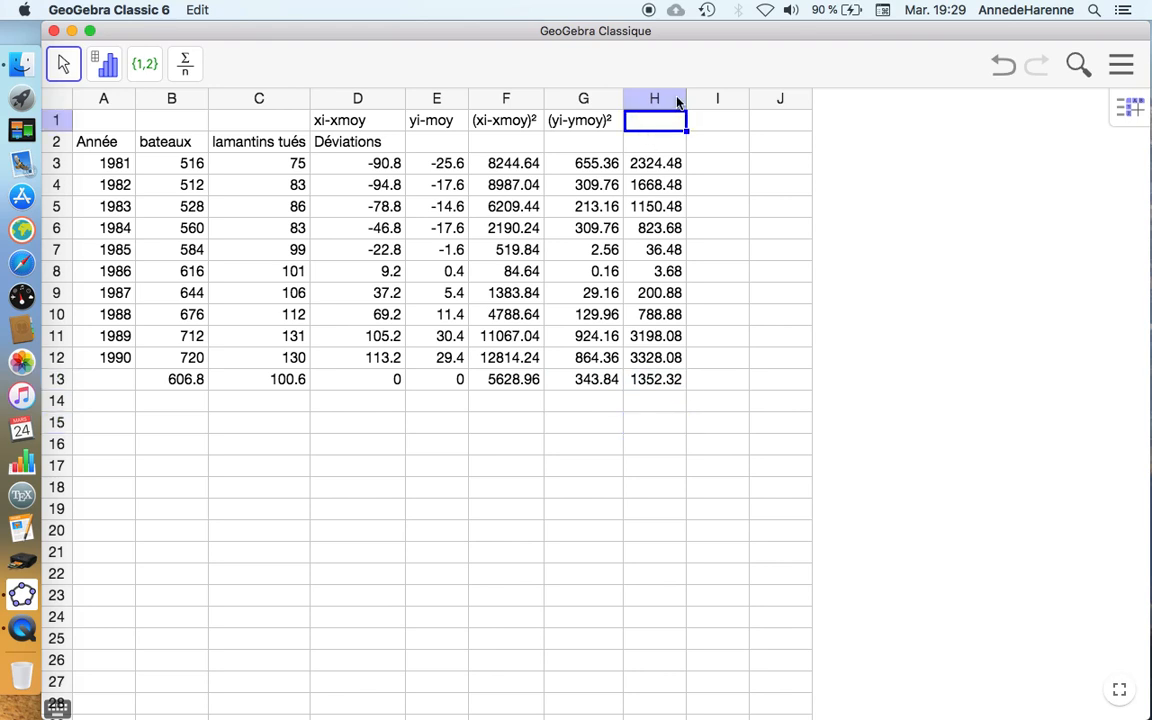
left_click_drag(687, 98, 751, 98)
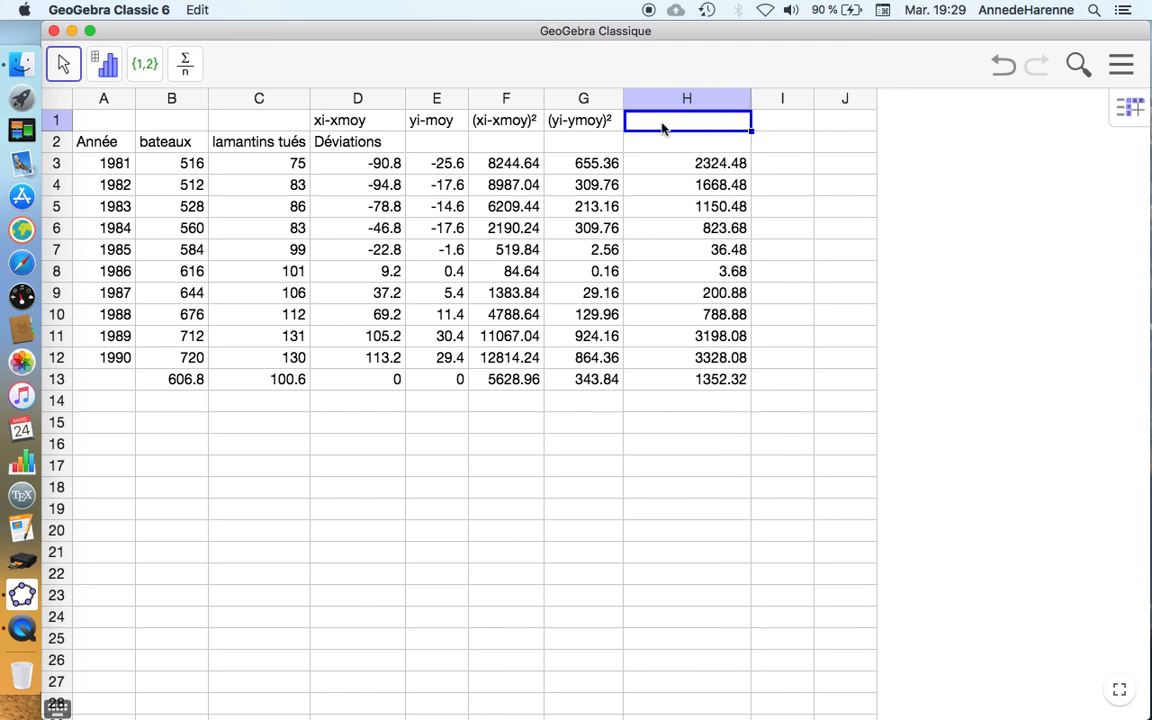
type("(x-")
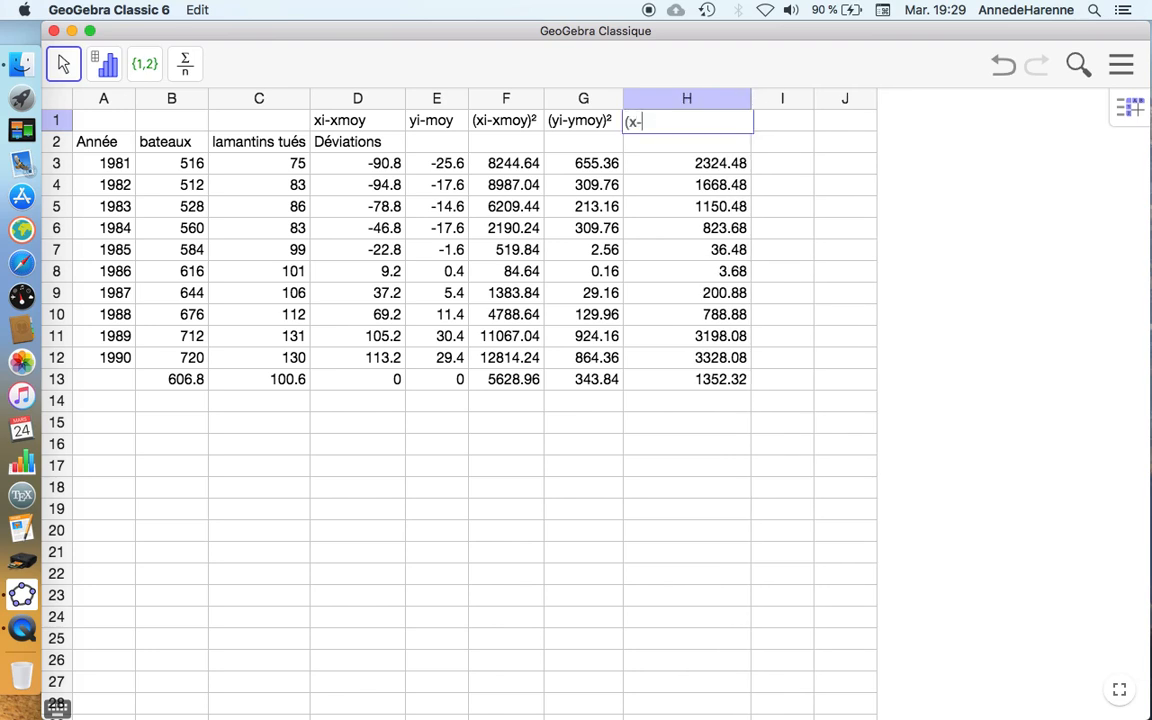
key("BackSpace")
type("i-xmoy)(yi-ymoy)")
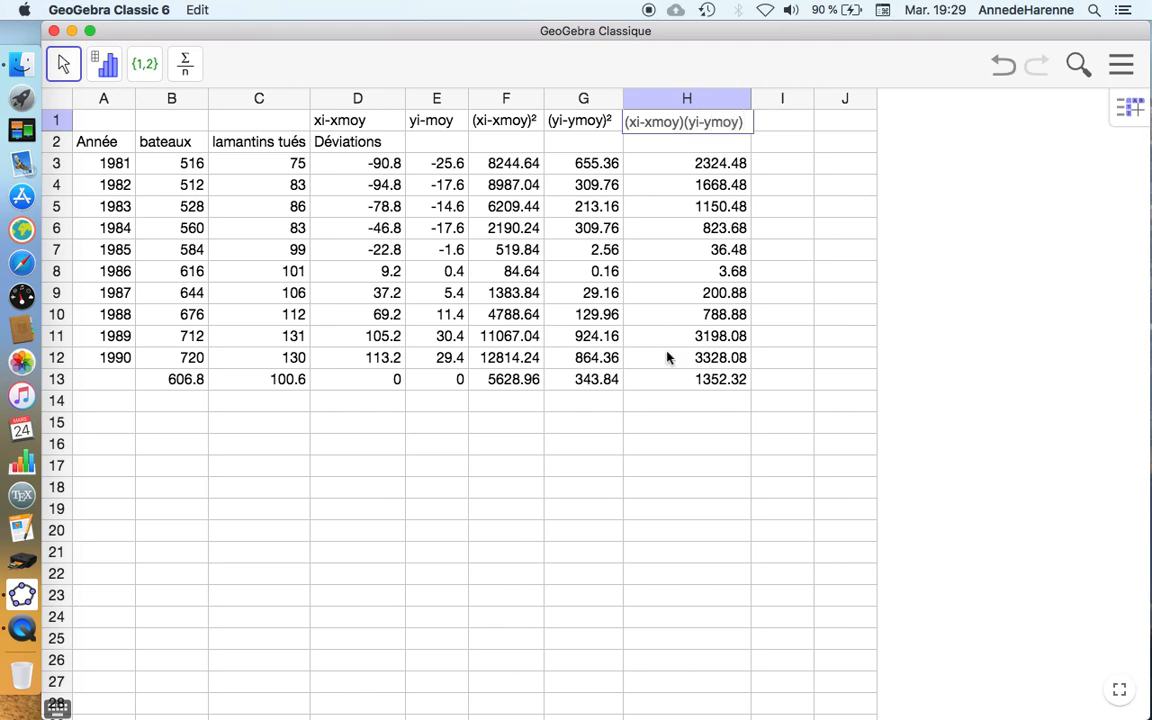
left_click(666, 403)
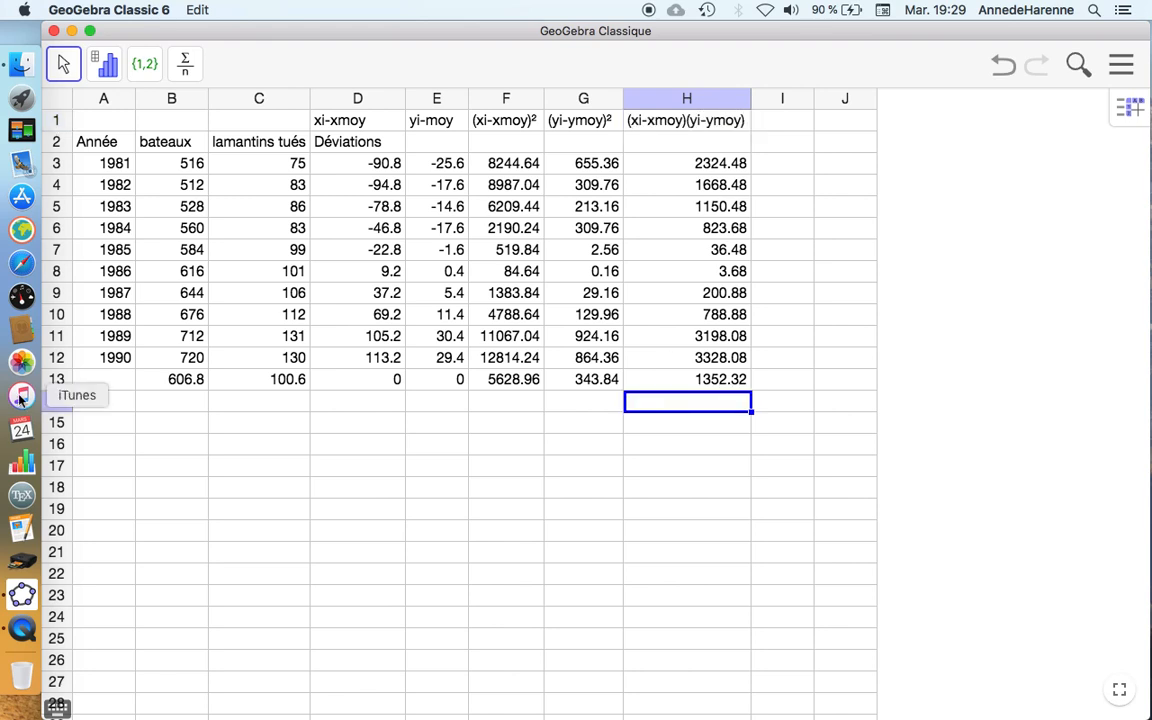
- Format all of row 13, which holds the means, in bold
left_click(55, 380)
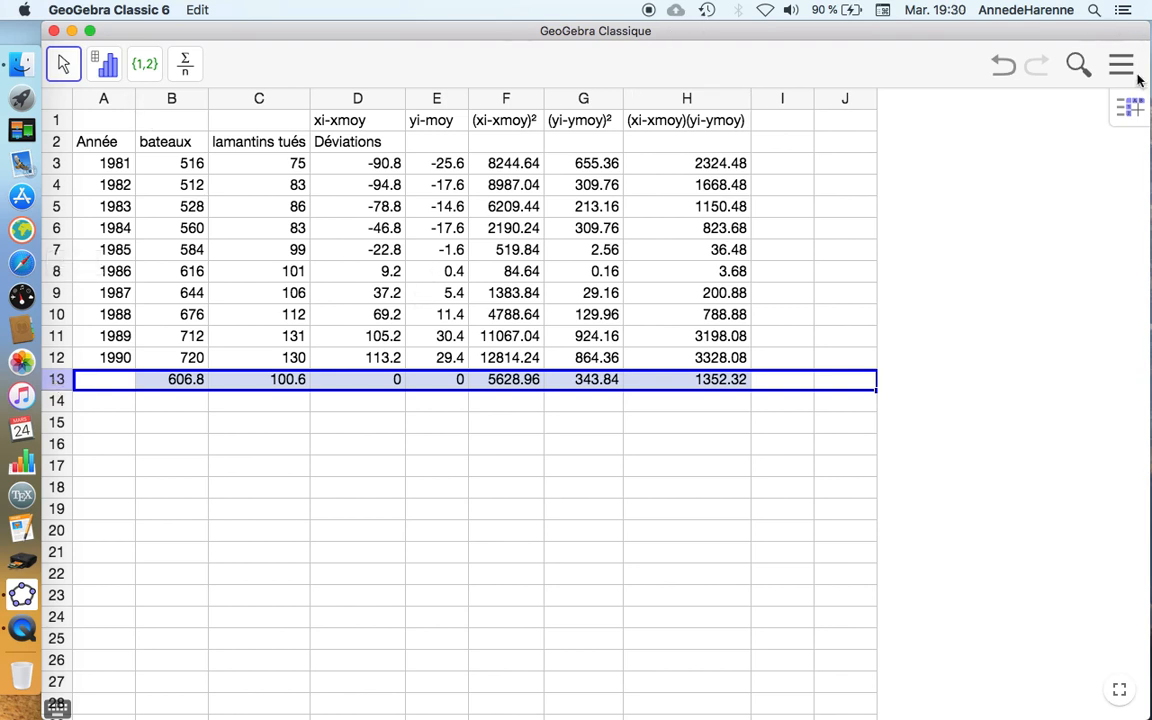
left_click(1130, 107)
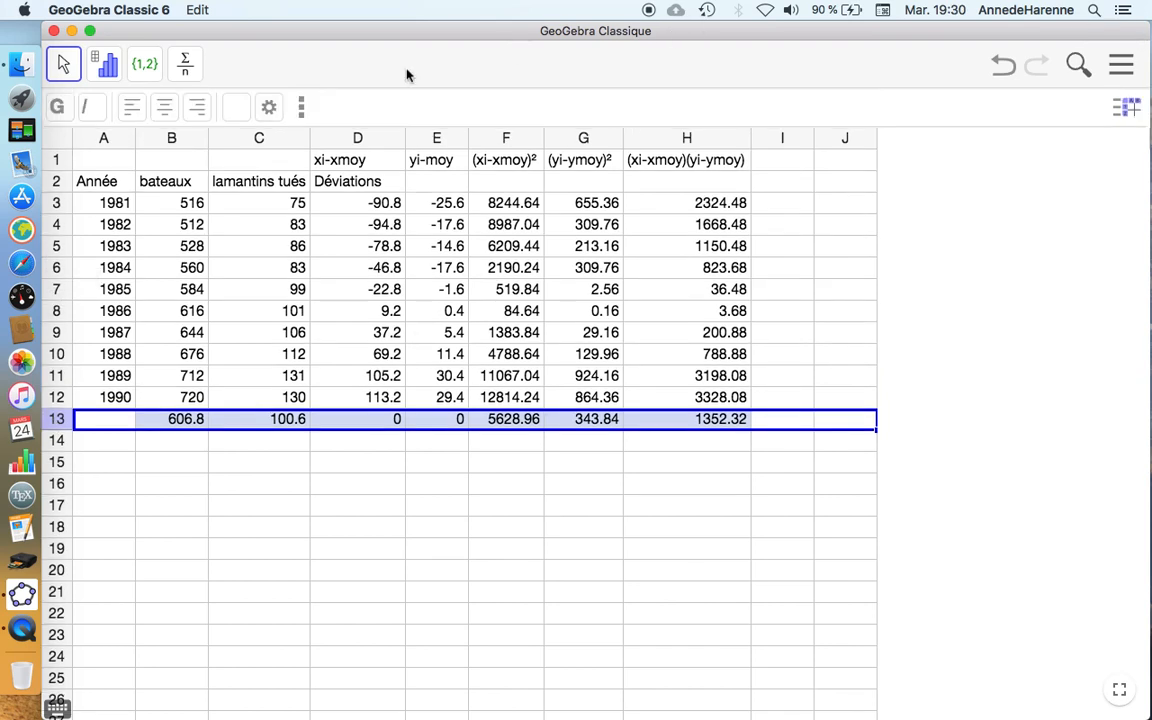
left_click(58, 107)
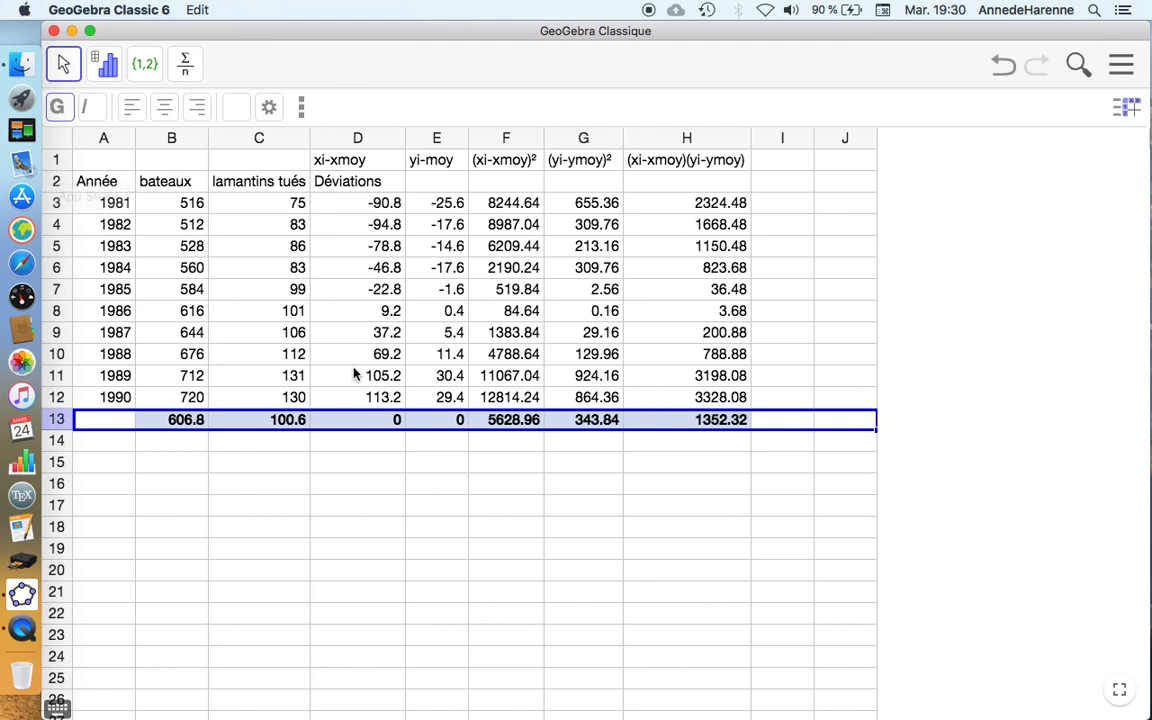
left_click(786, 290)
left_click(784, 205)
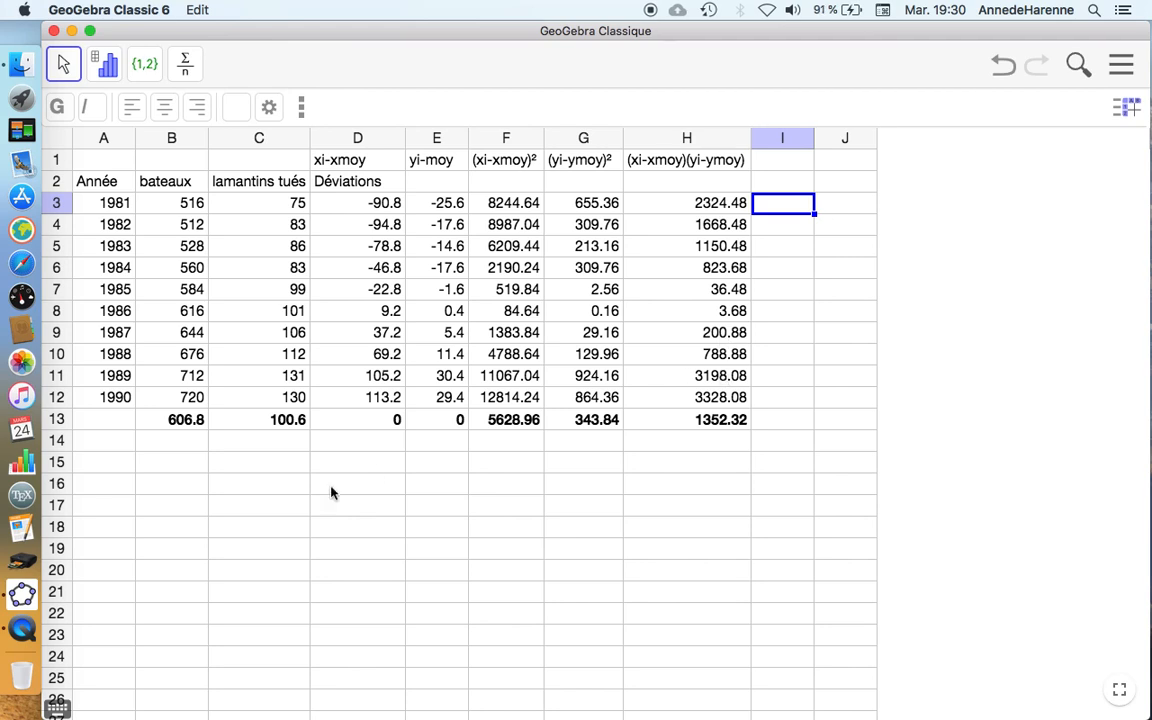
- Label cell A15 "pente" and compute the slope in B15 with the formula =H13/F13
left_click(111, 468)
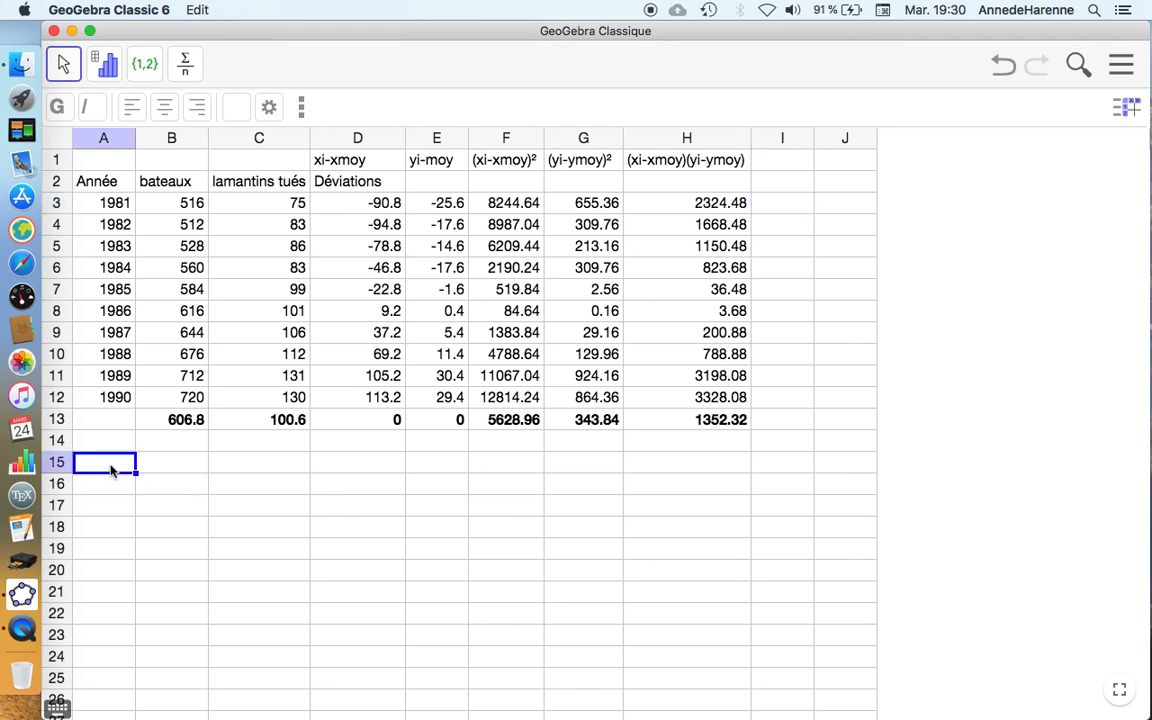
type("pente")
key("Return")
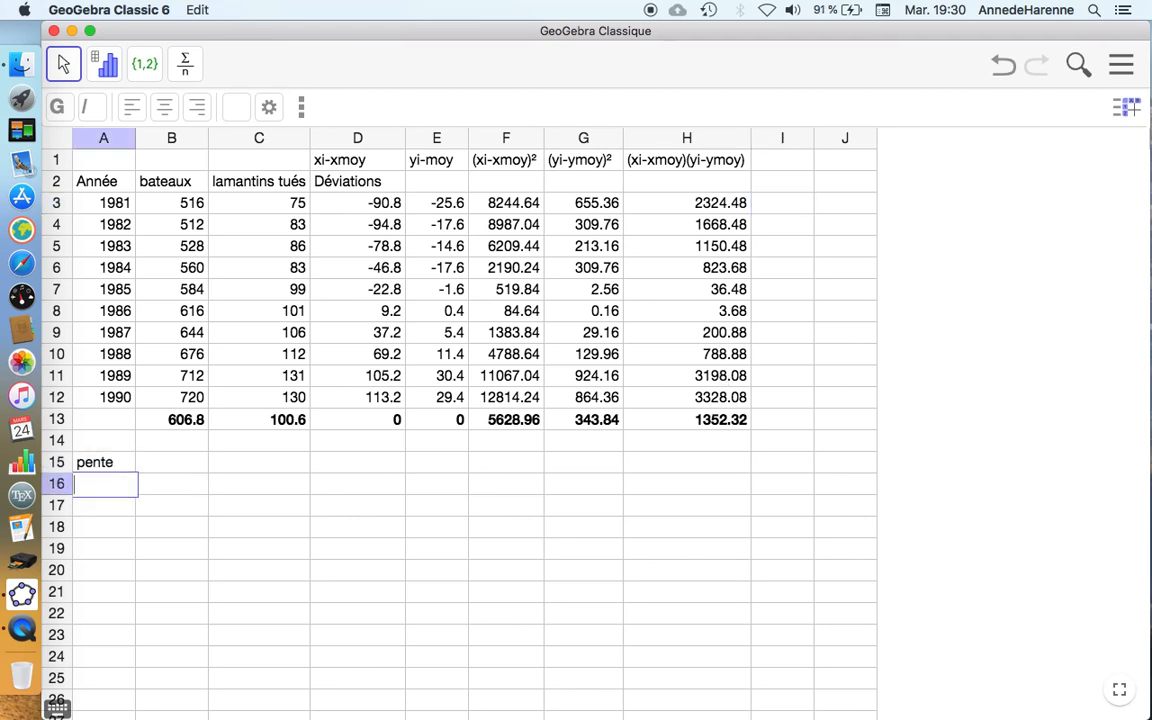
key("Up")
key("Right")
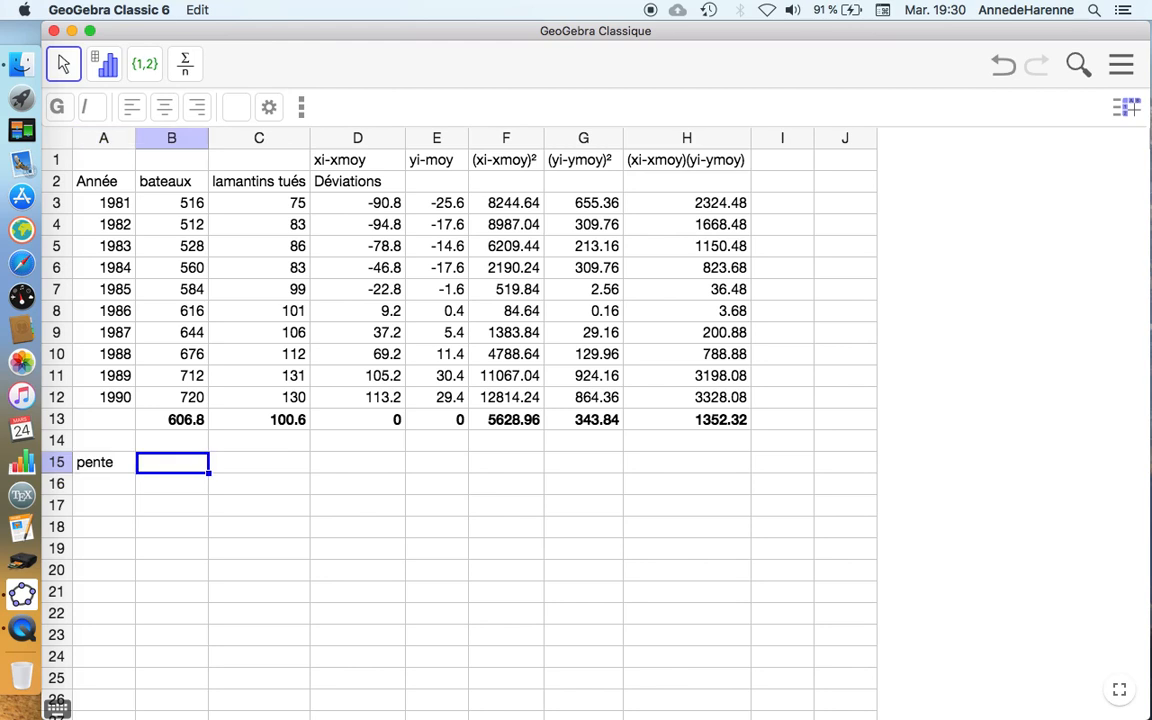
type("=")
left_click(687, 421)
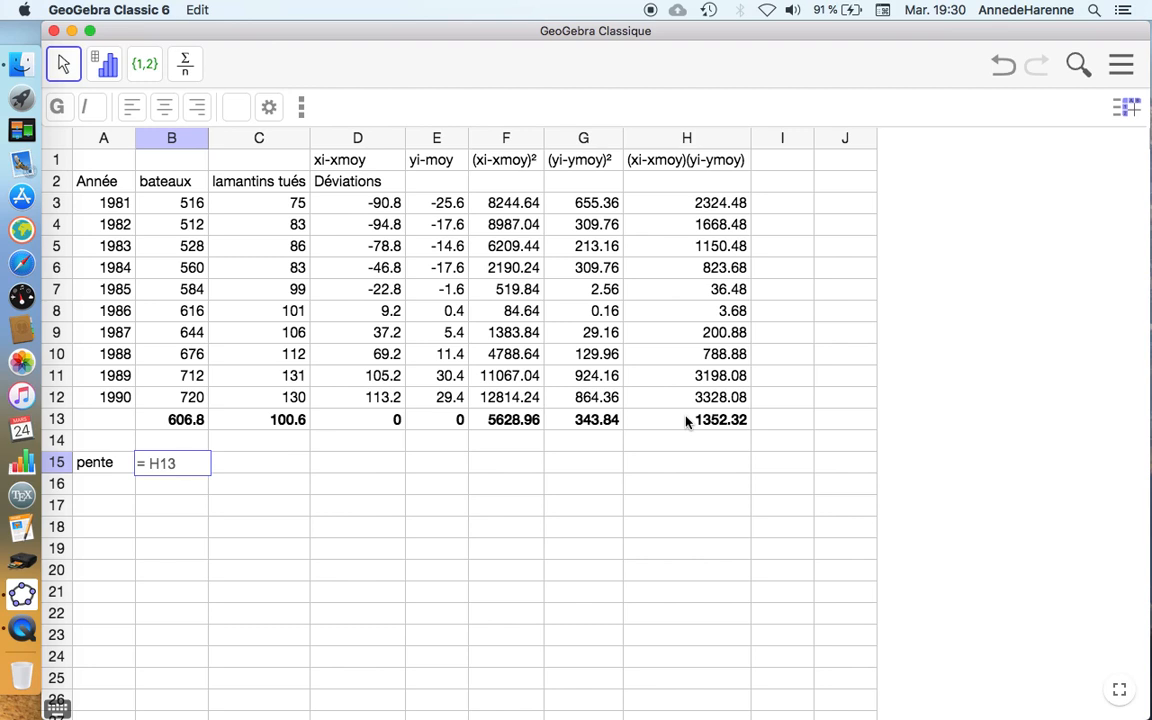
type("/")
left_click(527, 428)
key("Return")
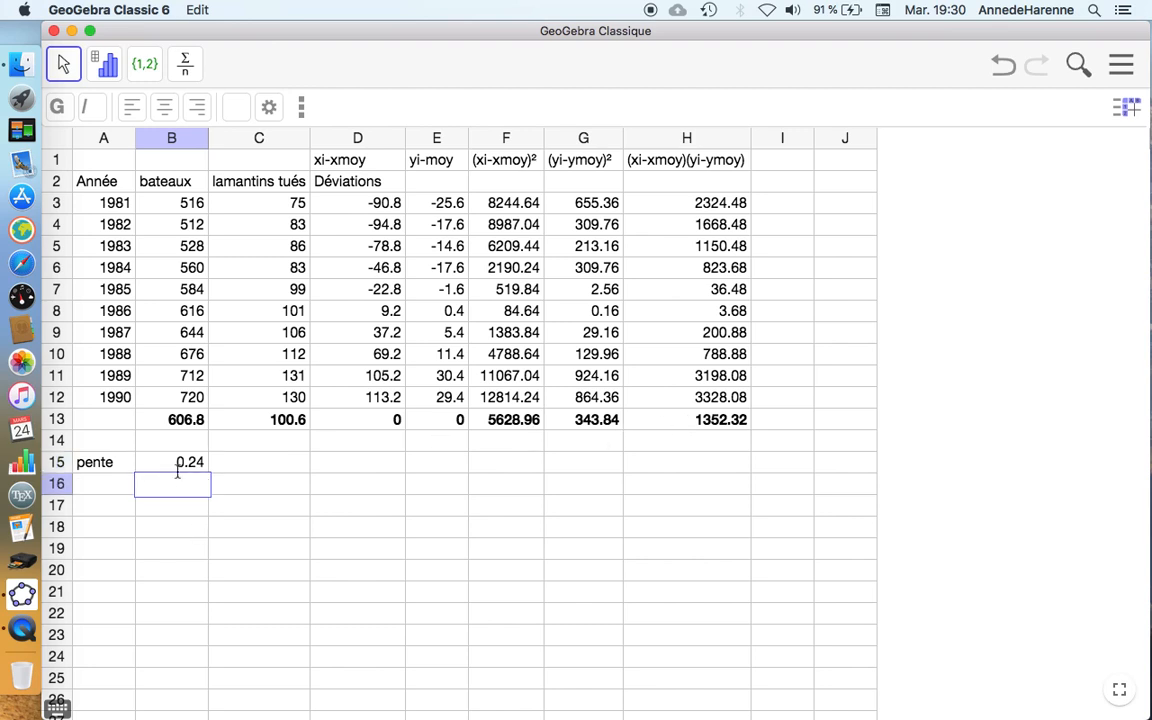
- Label cell A16 "o.à.o" for the y-intercept
left_click(782, 162)
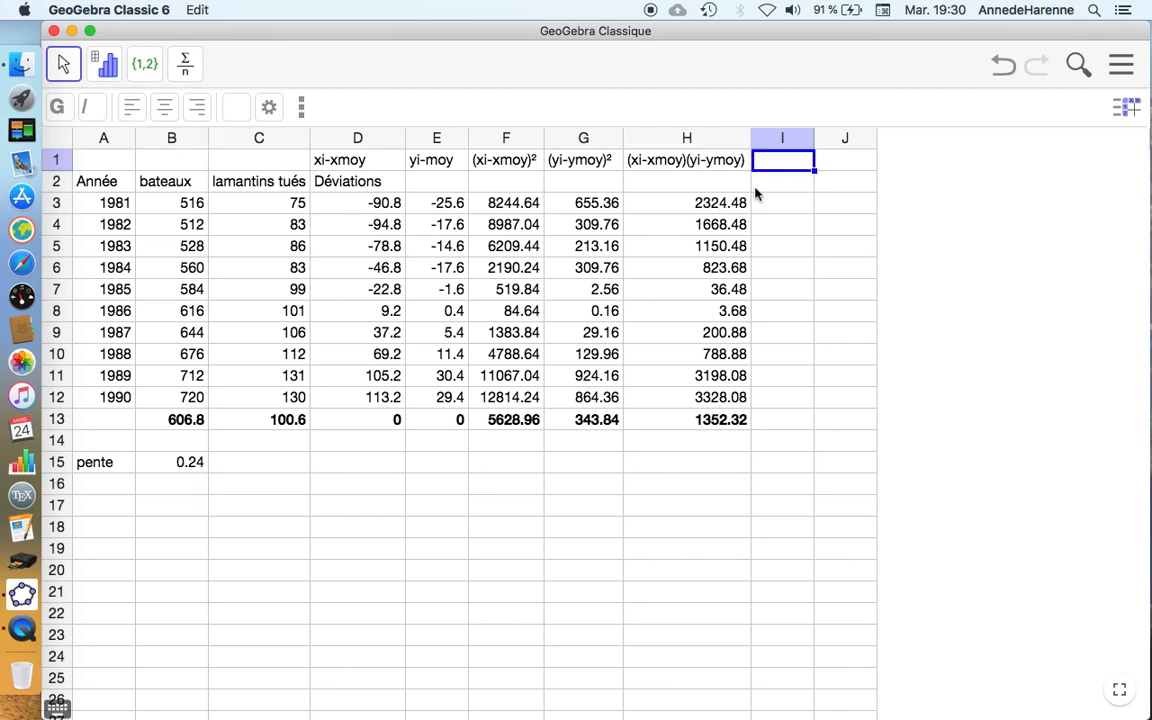
left_click(114, 490)
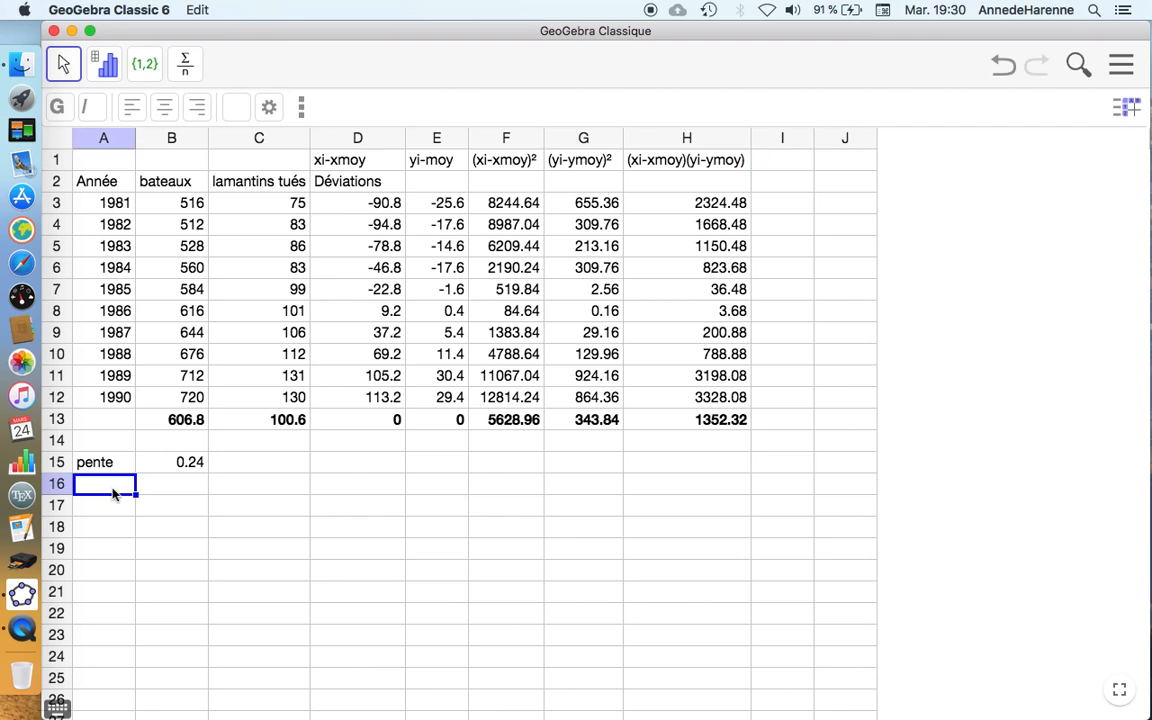
type("o.à.o")
key("Return")
left_click(172, 484)
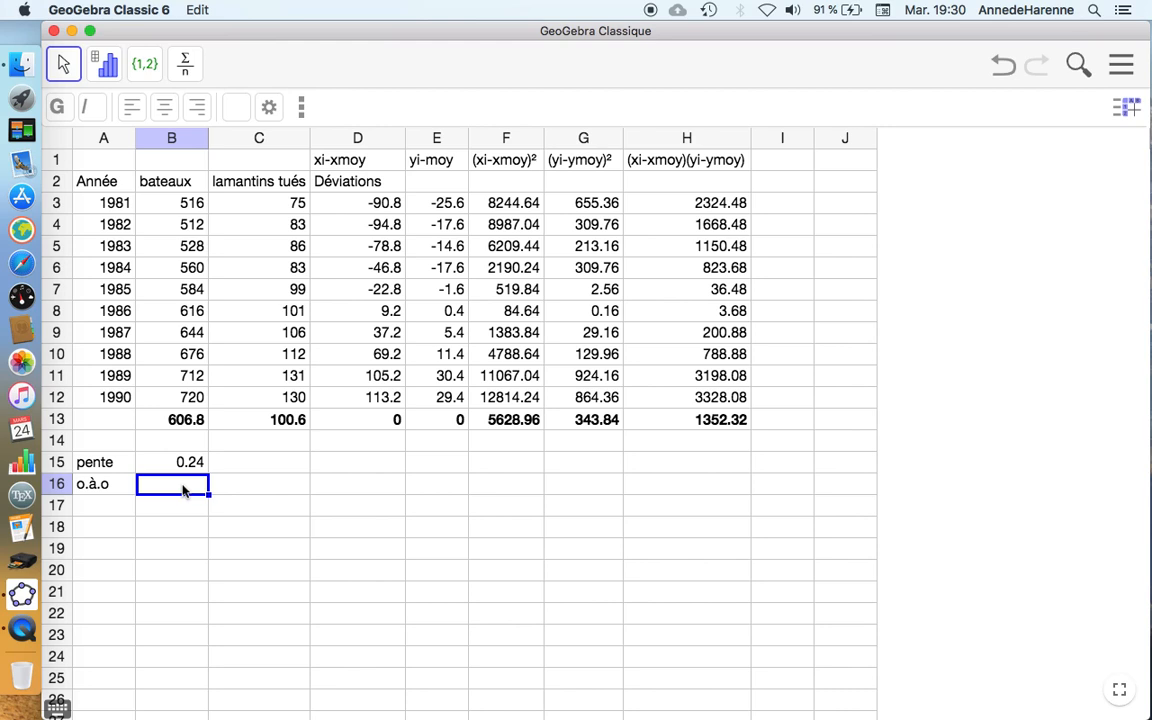
type("-")
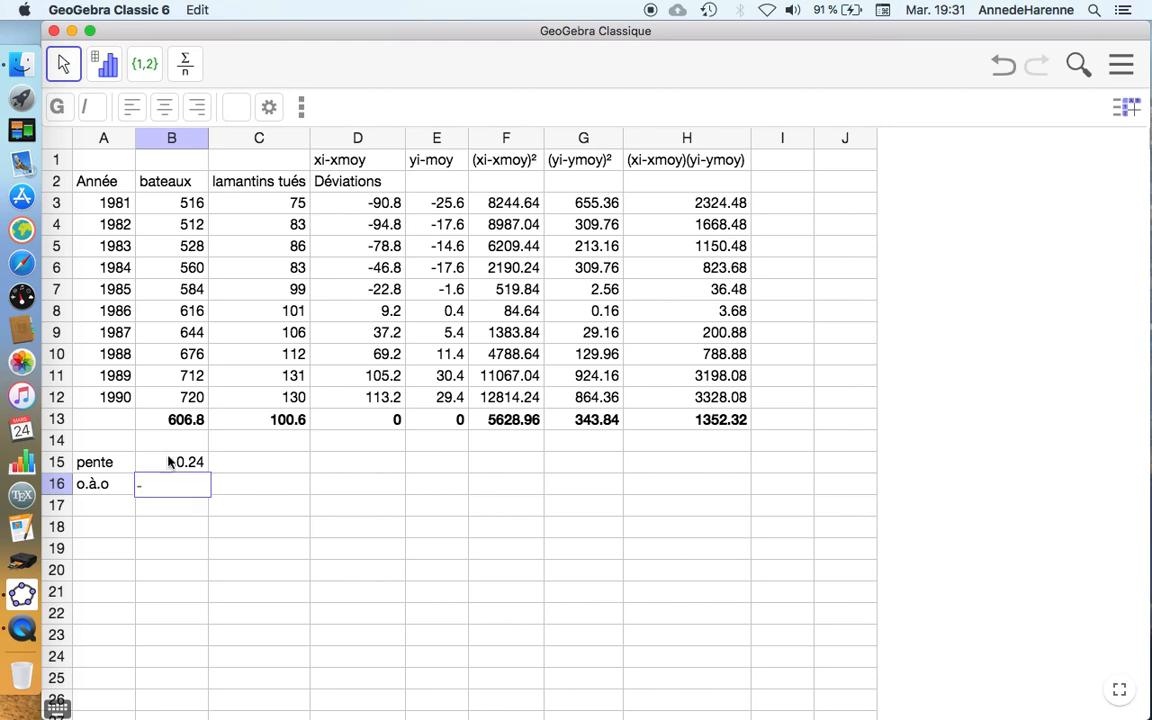
left_click(167, 465)
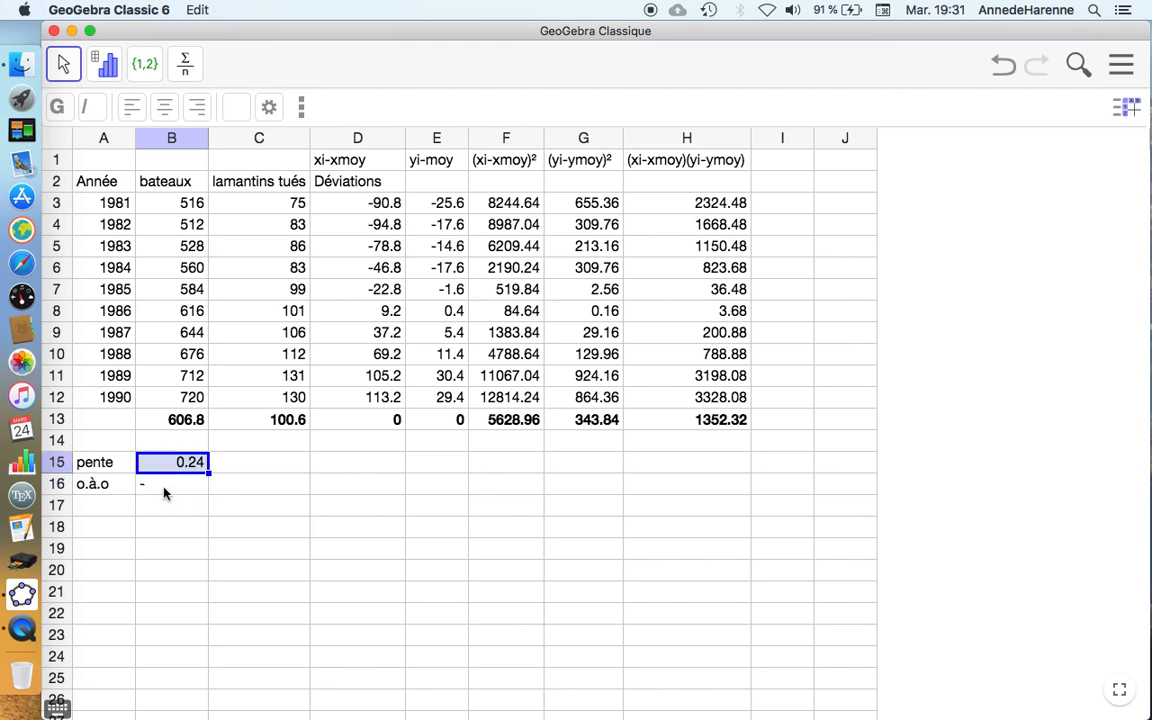
- Compute the y-intercept in cell B16 by replacing its content with the formula =-B15*B13+C13
double_click(164, 487)
key("BackSpace")
type("=")
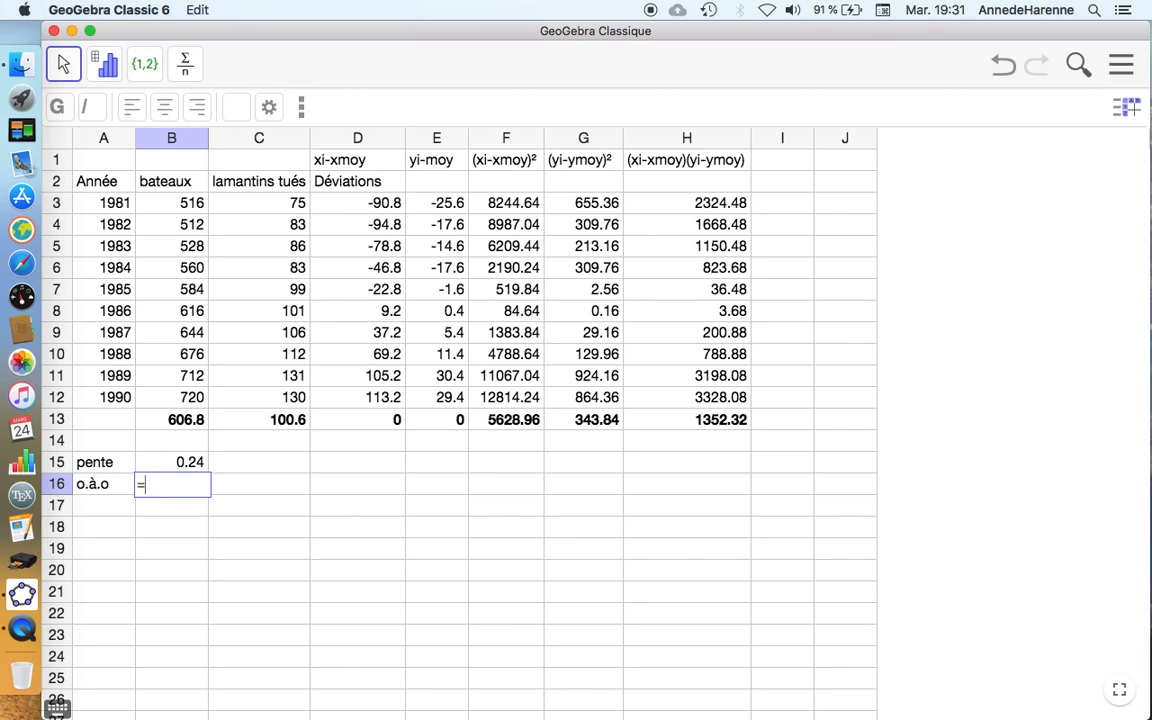
type("-")
left_click(164, 466)
type("*")
left_click(174, 420)
type("-")
key("BackSpace")
type("+")
left_click(290, 420)
key("Return")
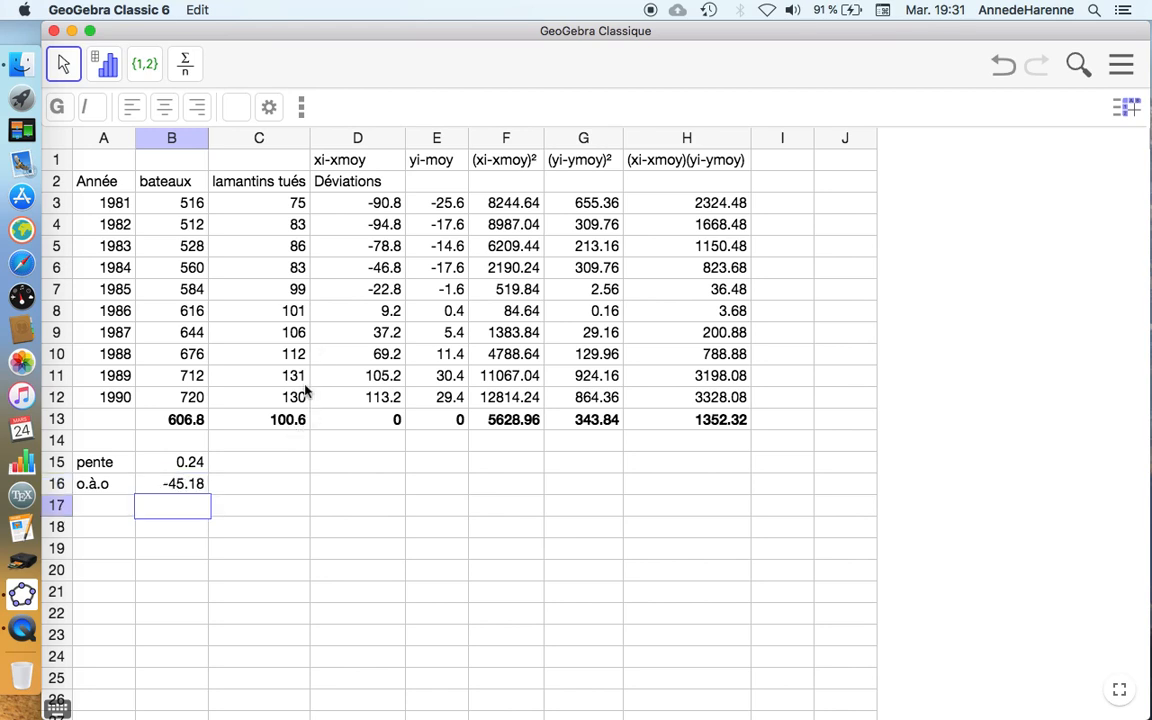
left_click(185, 484)
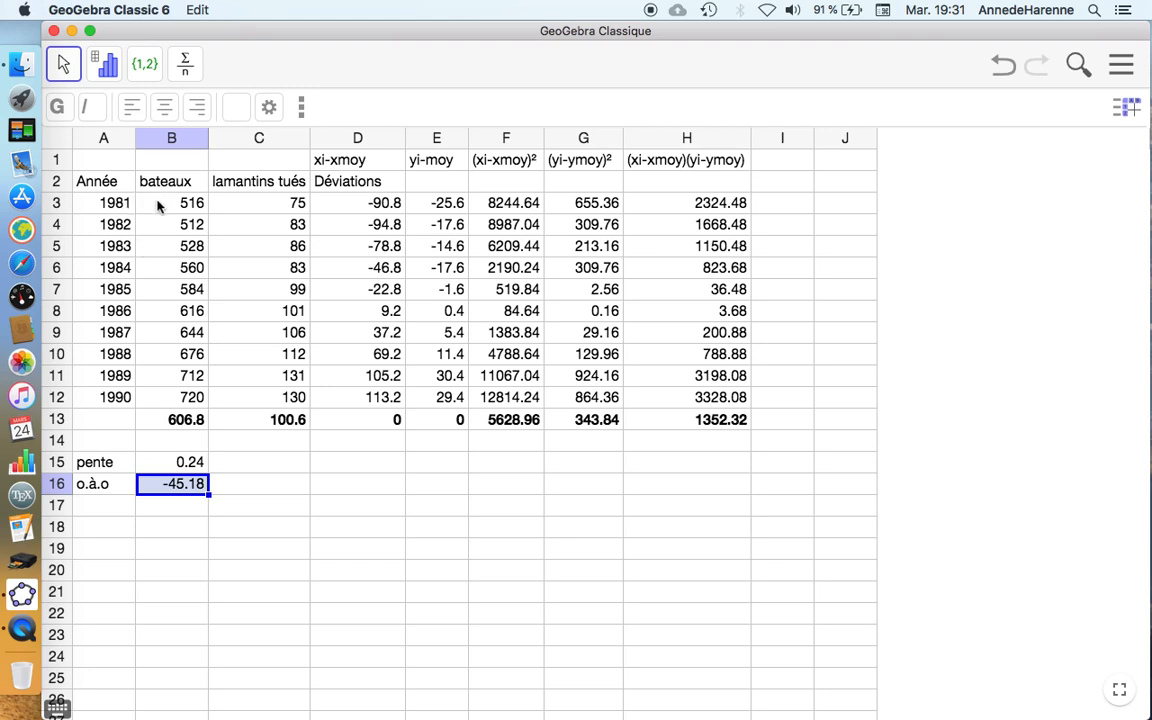
left_click_drag(158, 203, 169, 396)
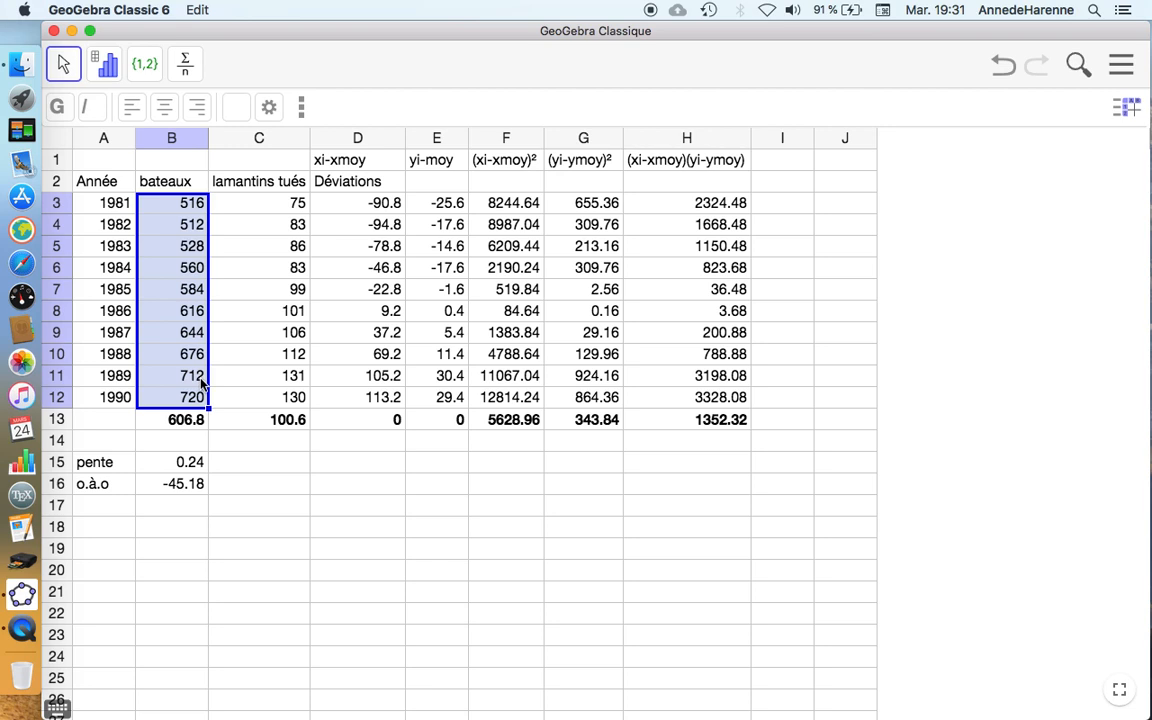
left_click(170, 483)
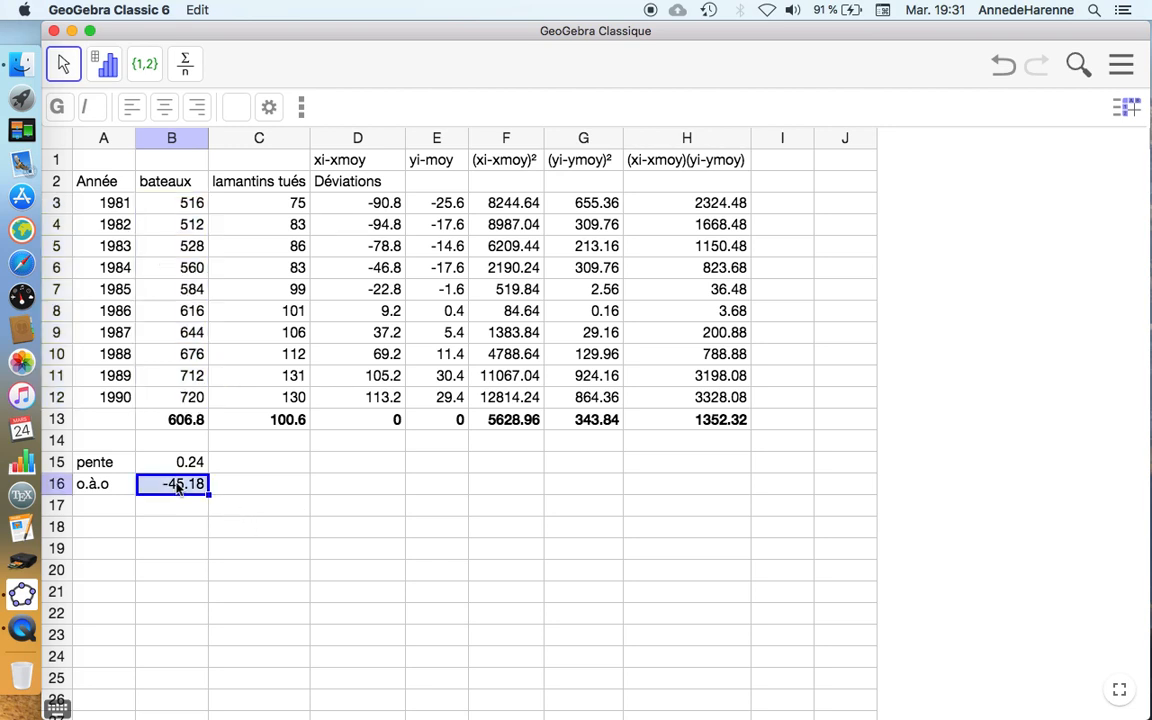
left_click(784, 206)
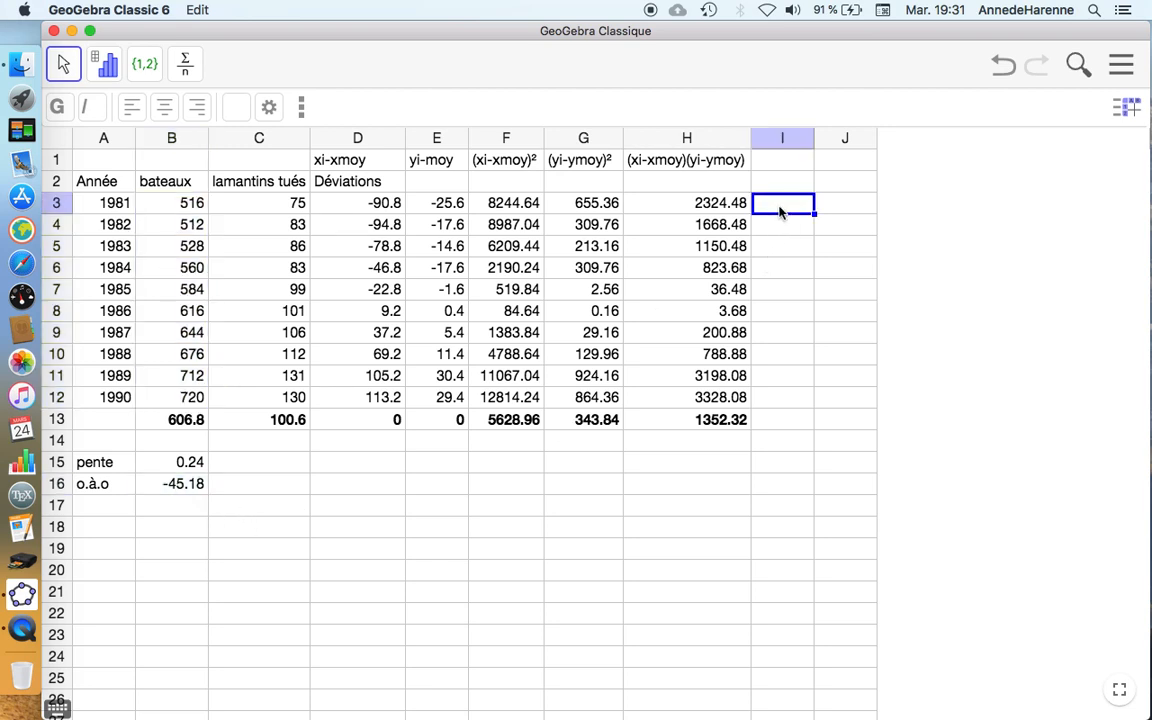
- Label cell I1 "f(xi)" as the heading for the fitted values
left_click(782, 162)
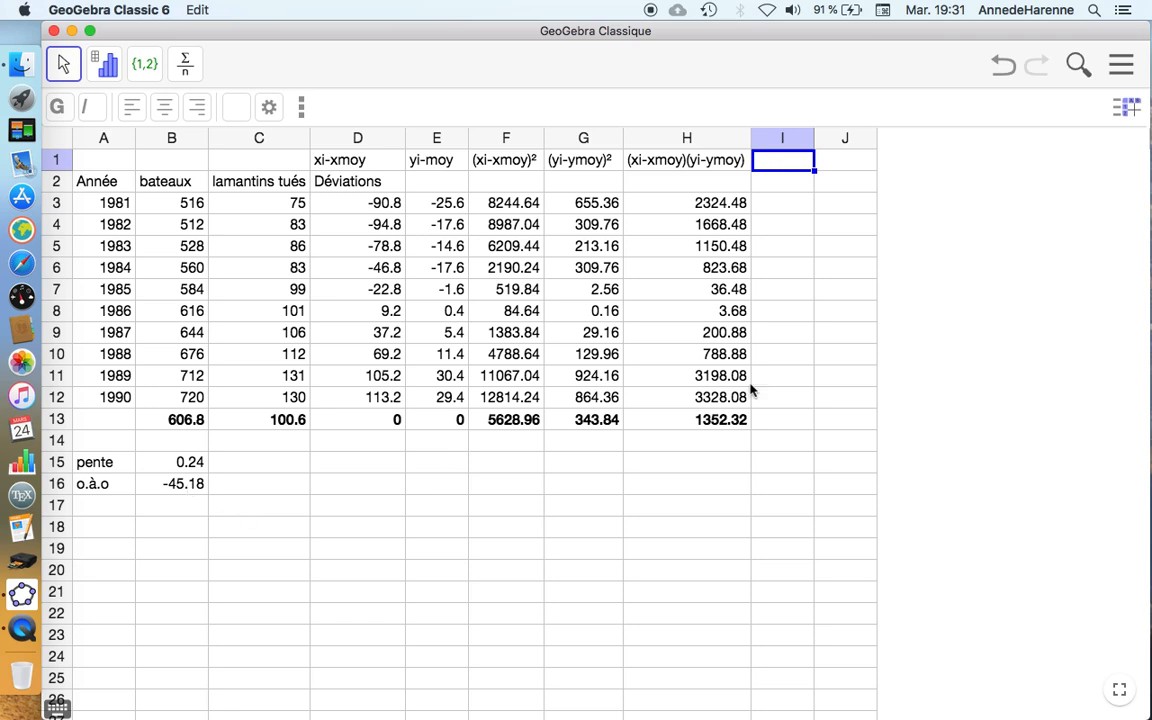
type("f(xi)")
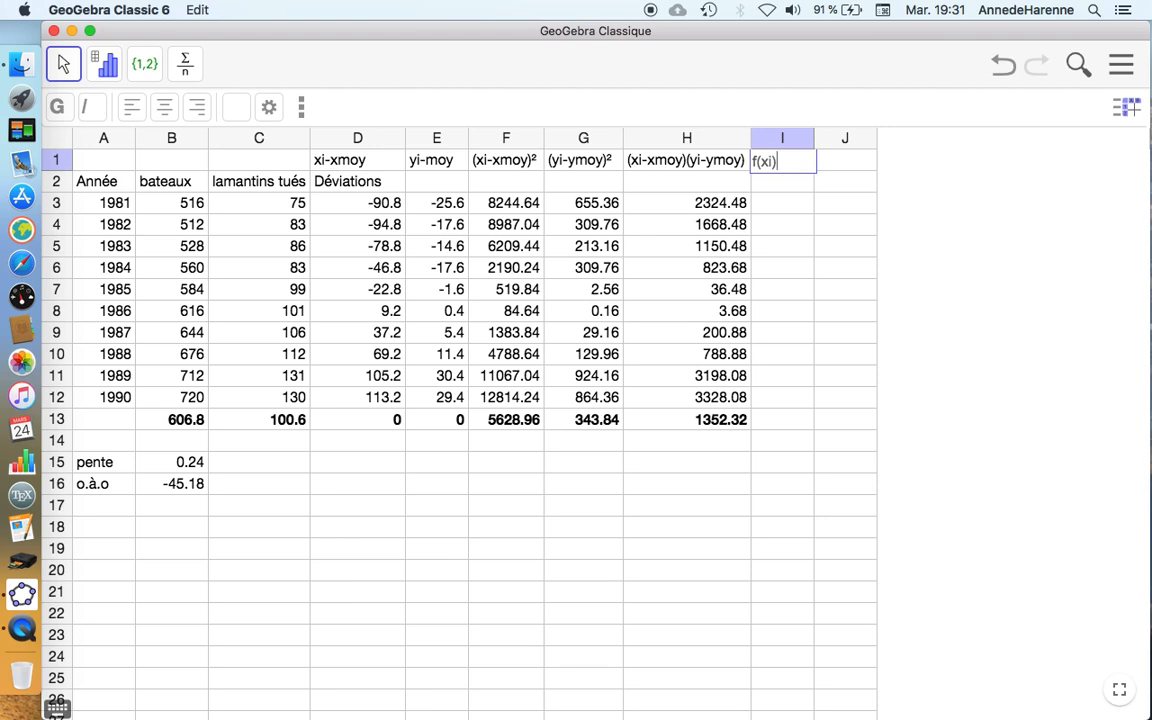
key("Return")
key("Down")
key("Down")
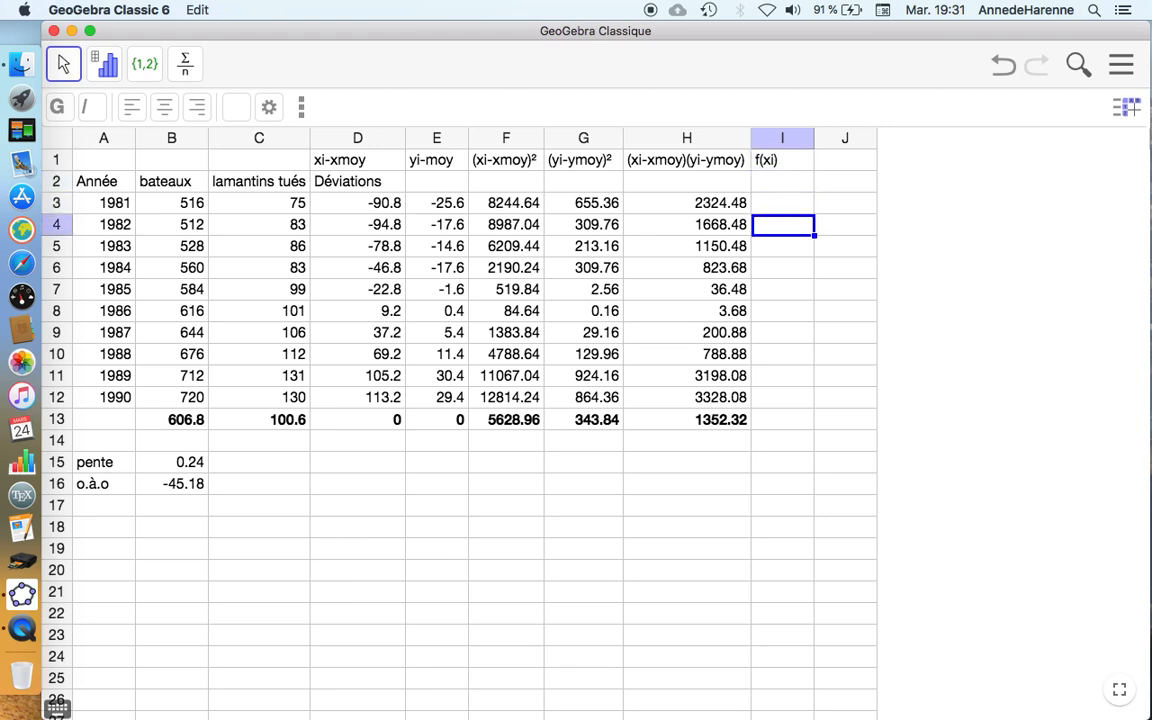
- Compute the first fitted value in cell I3 with the formula =$B$15*B3+$B$16, keeping the slope and intercept references absolute
key("Up")
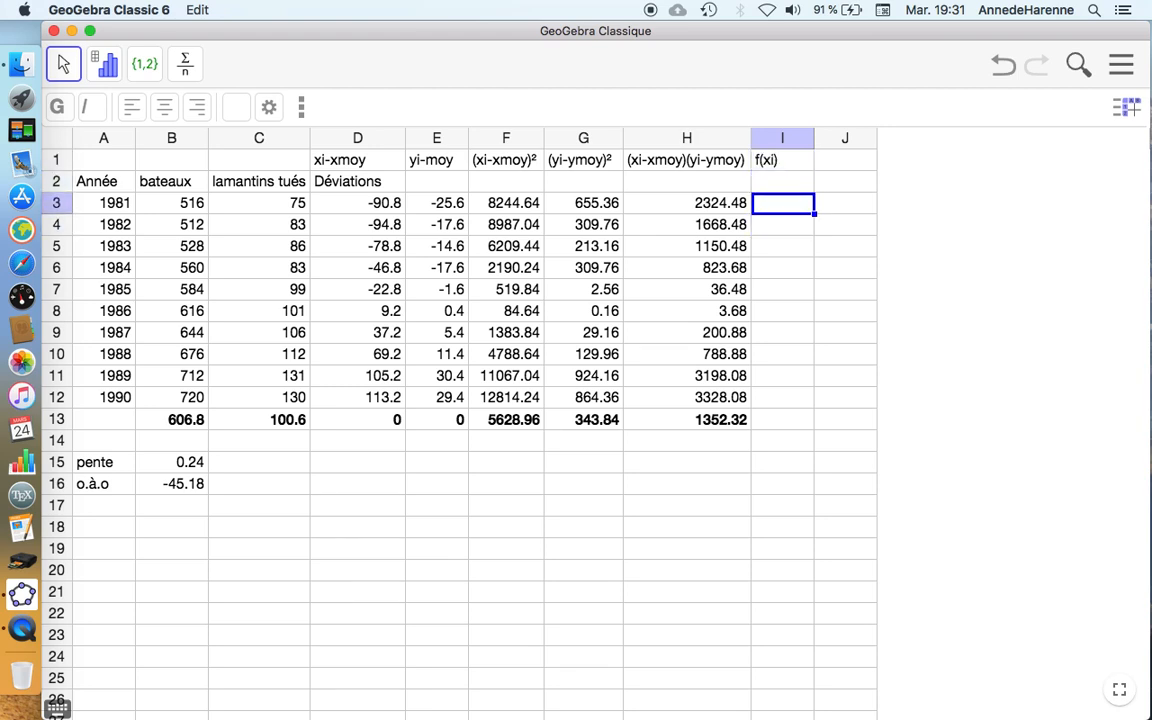
type("=")
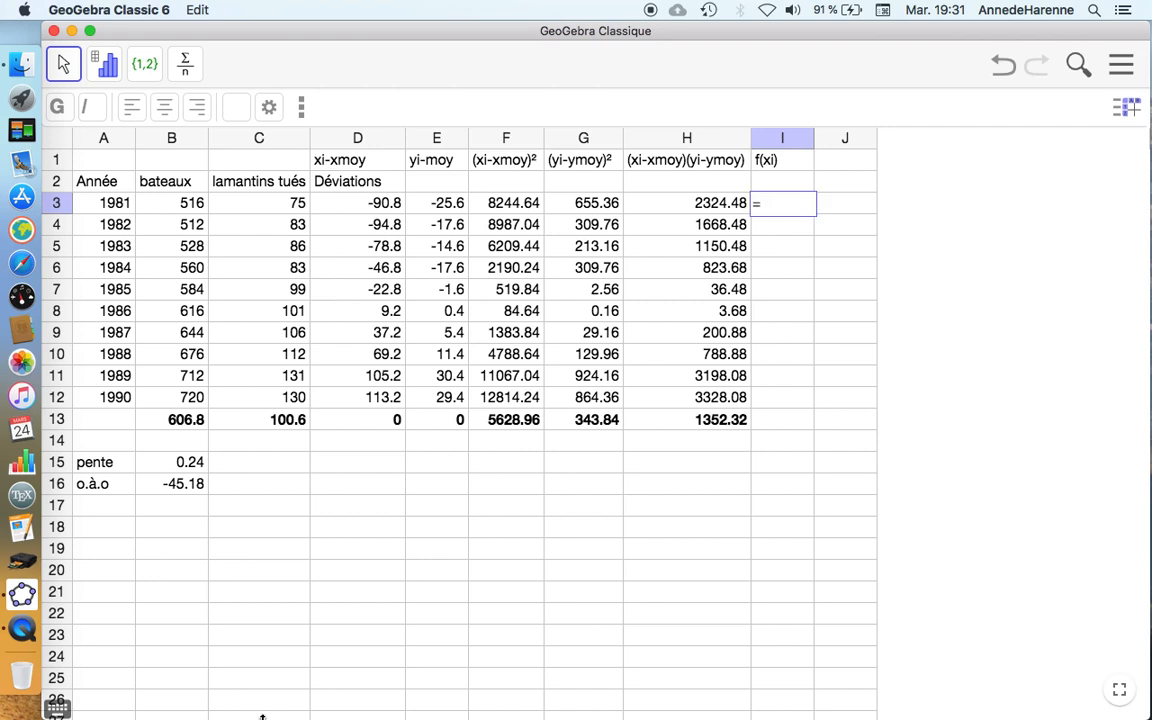
left_click(186, 464)
type("*")
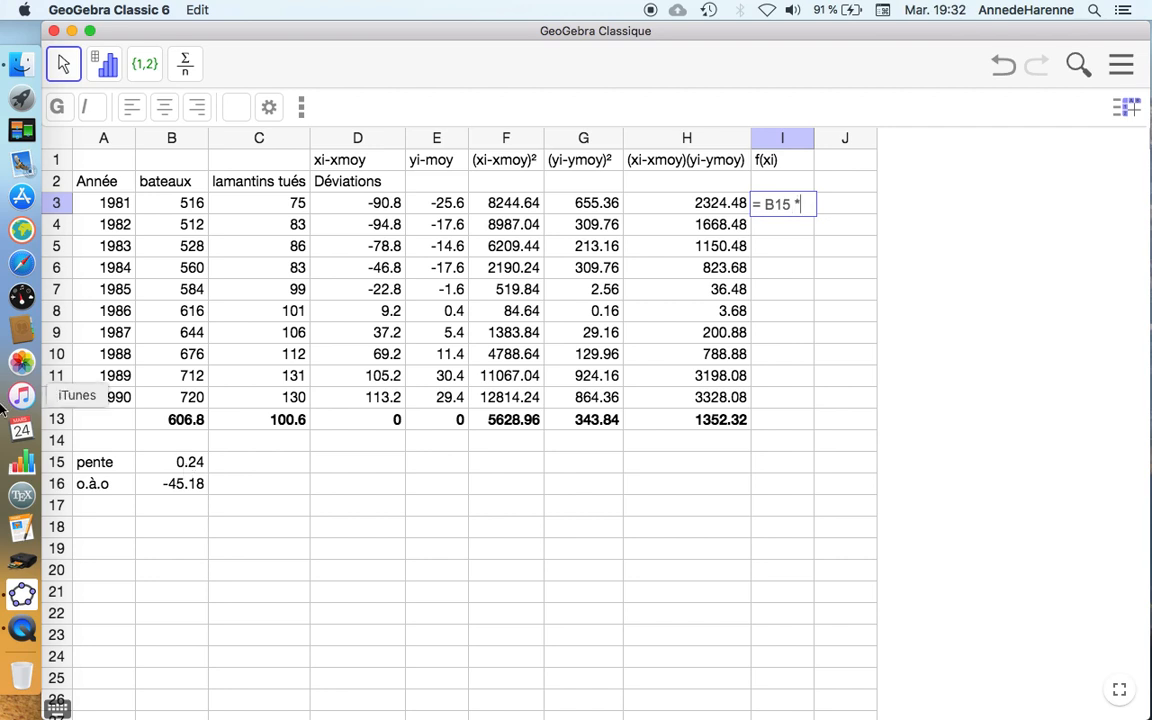
left_click(186, 203)
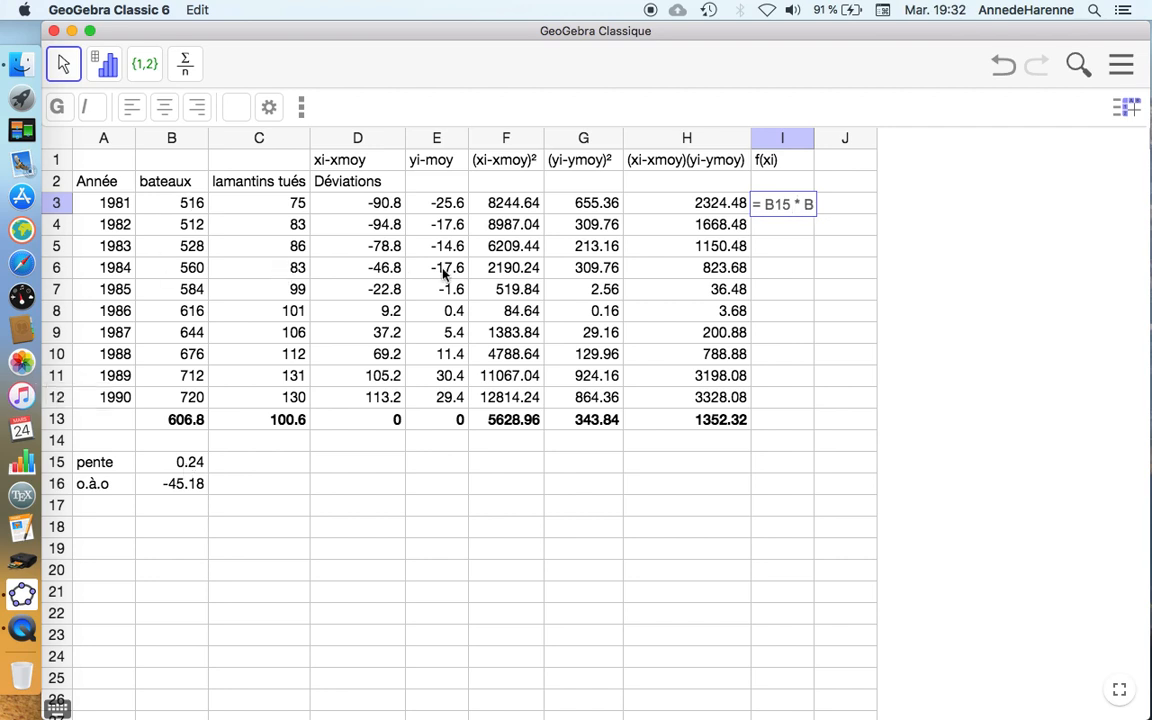
type("+")
type("$")
key("Left")
key("Left")
key("Left")
key("Right")
key("Right")
key("Right")
key("Right")
key("Right")
key("Right")
key("Right")
key("Right")
type("$")
key("Right")
key("Right")
key("Right")
key("Right")
key("Right")
type("$")
key("Right")
type("$")
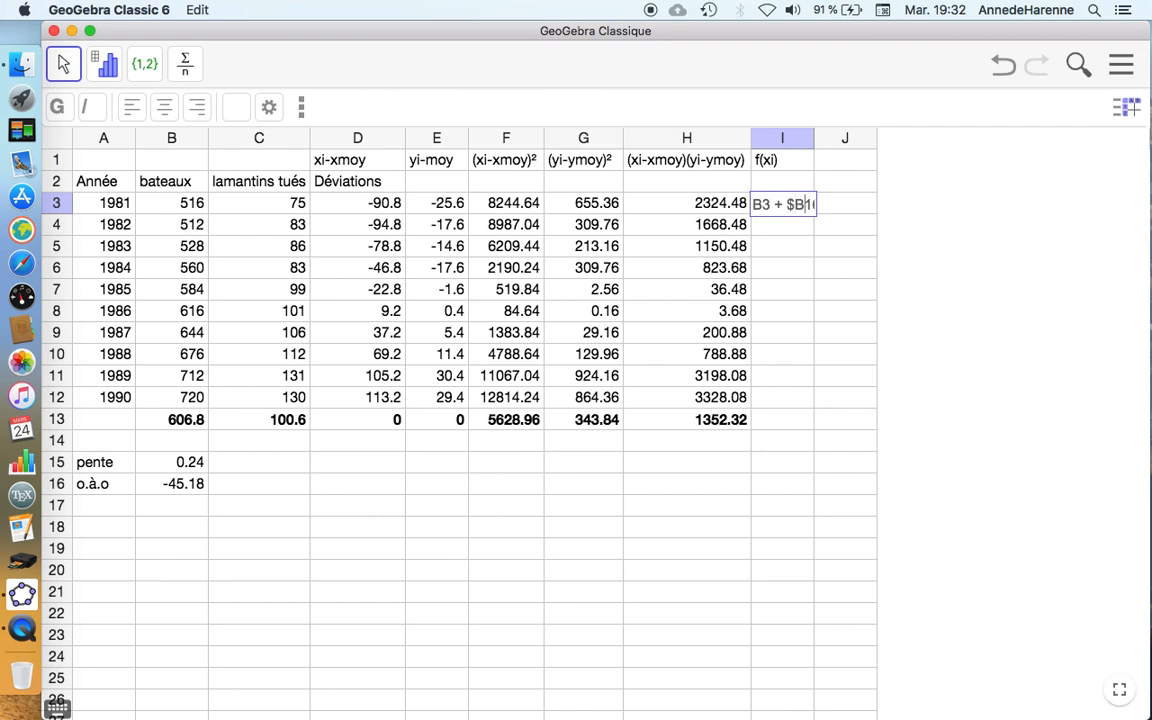
key("Return")
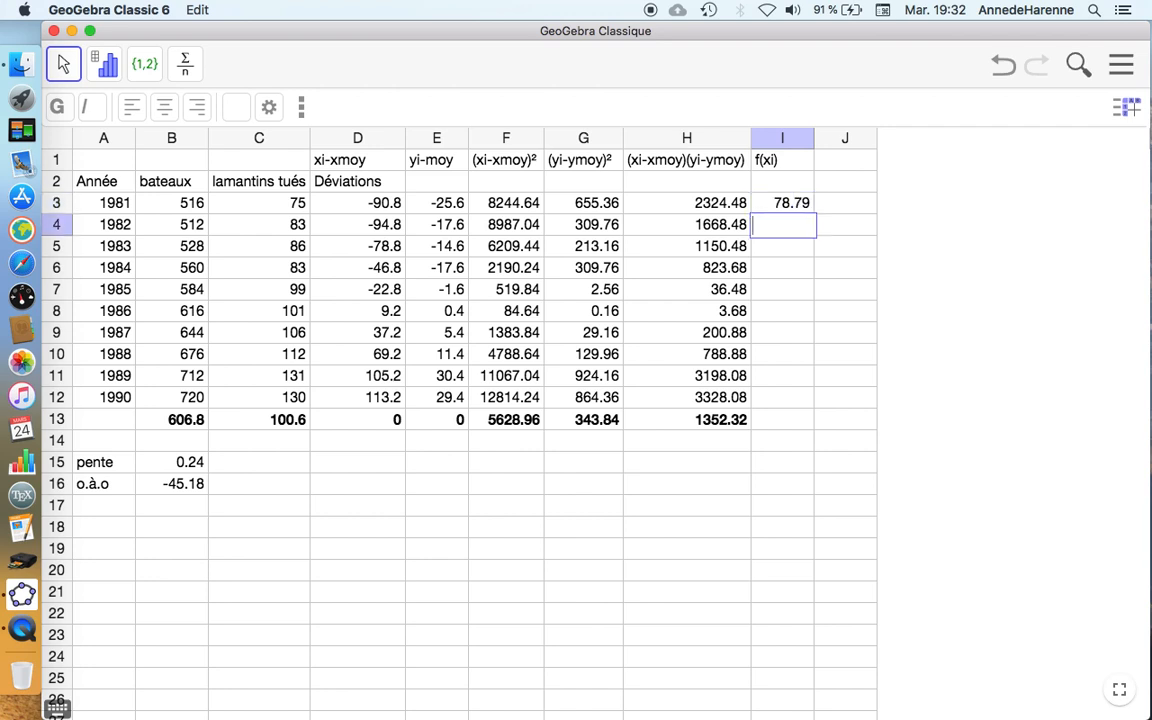
- Fill the fitted-value formula from I3 down to I12
left_click(805, 203)
left_click_drag(815, 213, 805, 405)
left_click(804, 446)
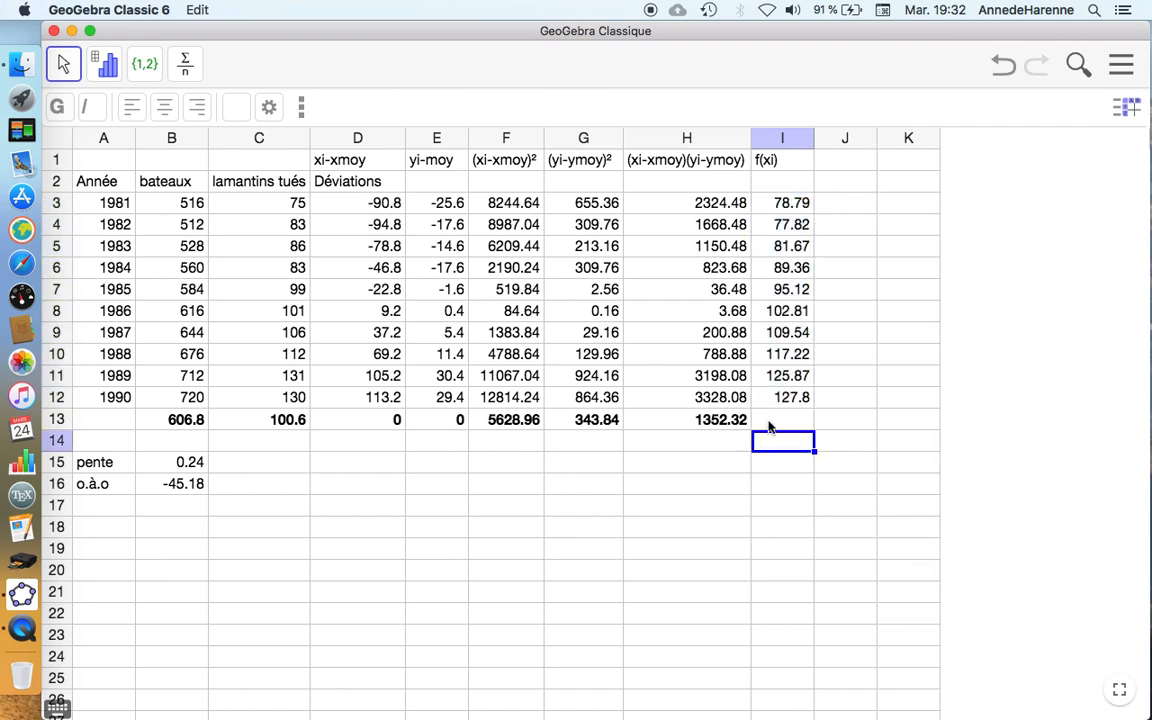
left_click_drag(791, 207, 803, 400)
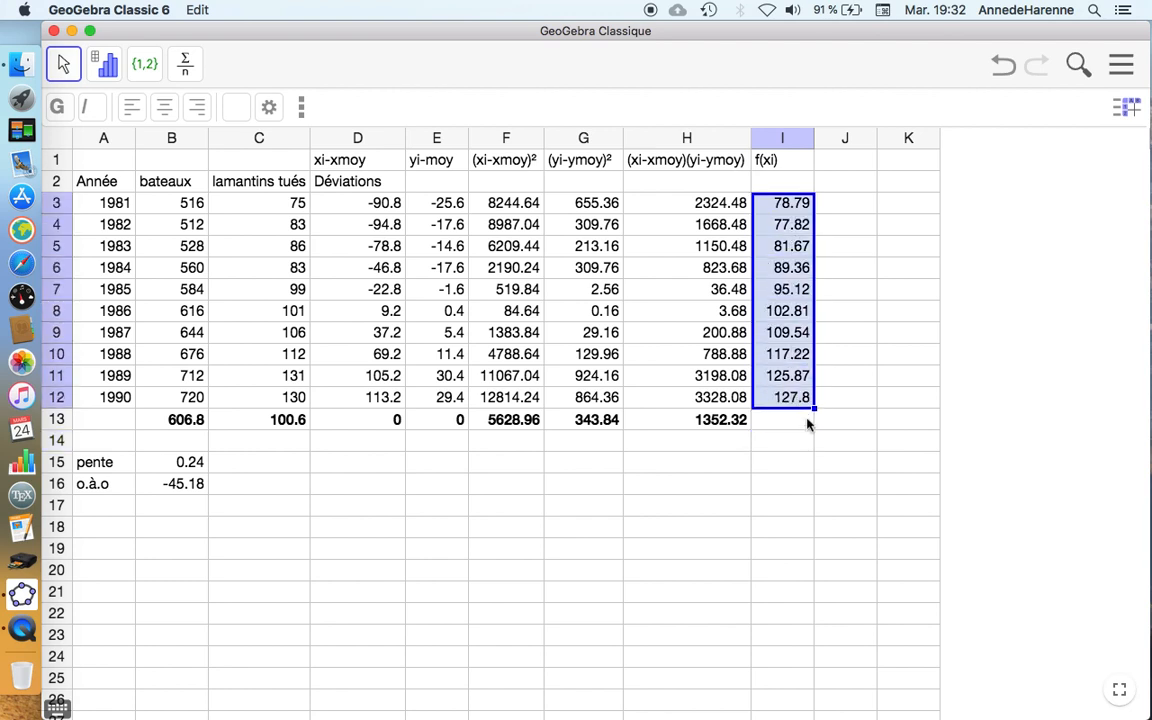
left_click(778, 311)
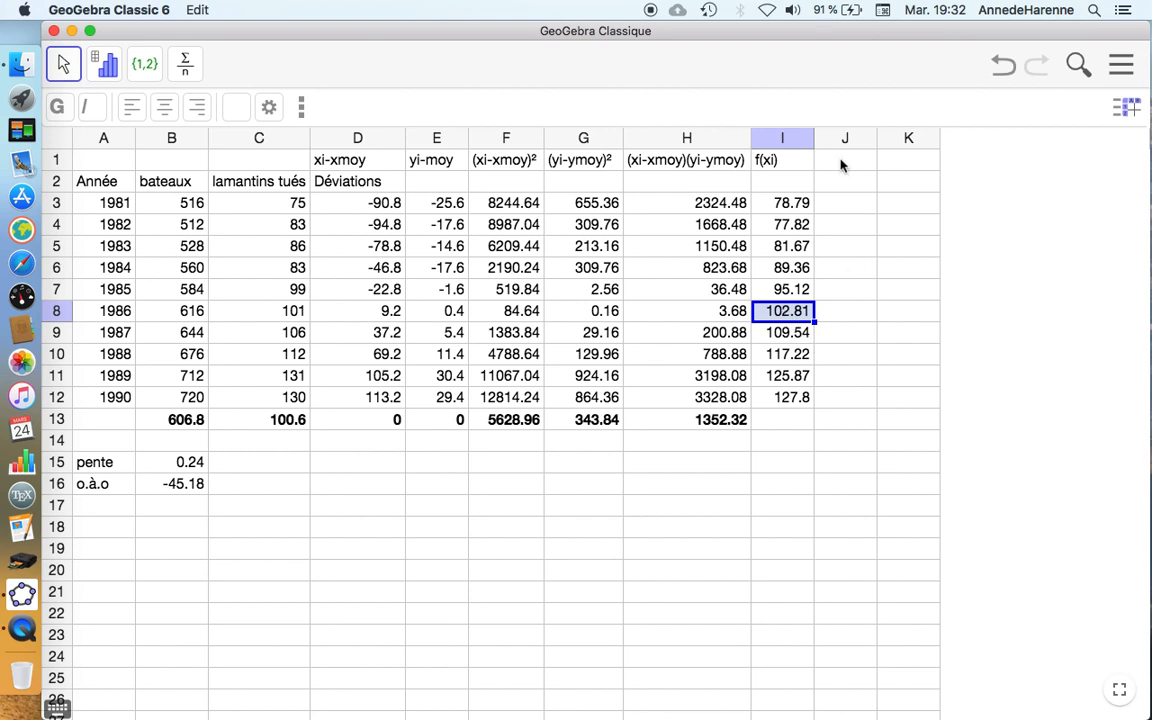
- Label cell J1 "ei=yi-f(xi)" as the heading for the residuals
left_click(843, 165)
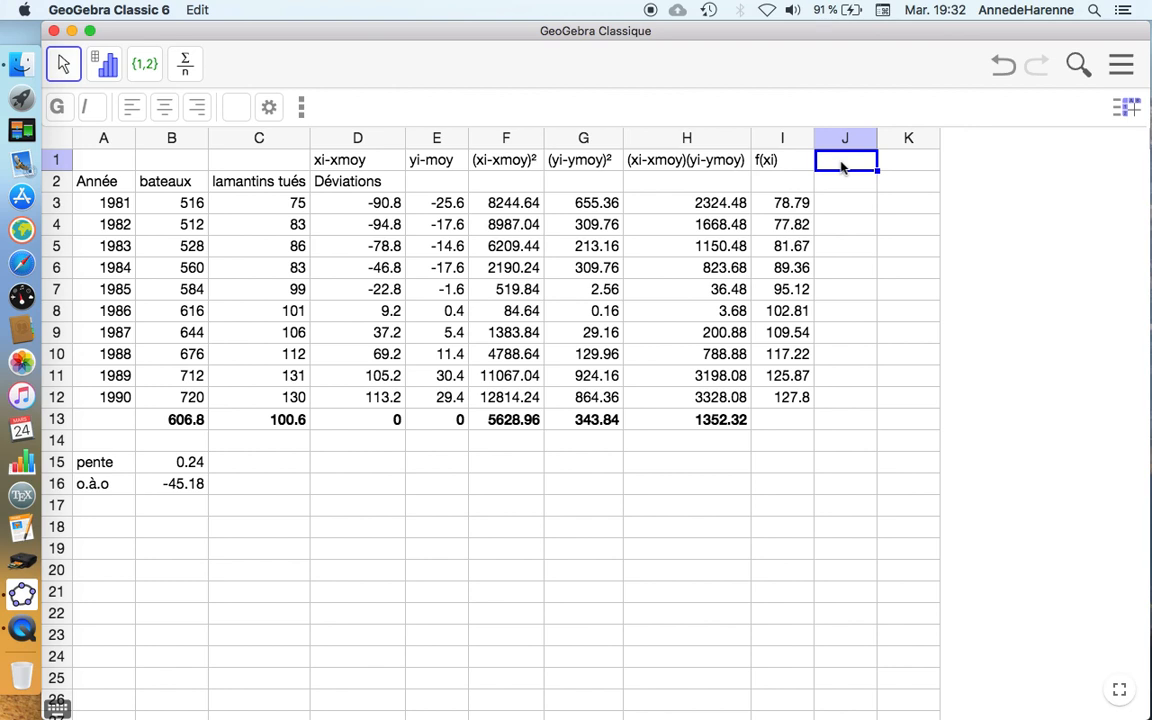
type("yi-f(xi)")
key("Left")
key("Left")
key("Left")
key("Left")
key("Left")
key("Left")
key("Left")
type("ei=")
key("Return")
- Compute the first residual in J3 with the formula =C3-I3 and fill it down to J12
left_click(838, 205)
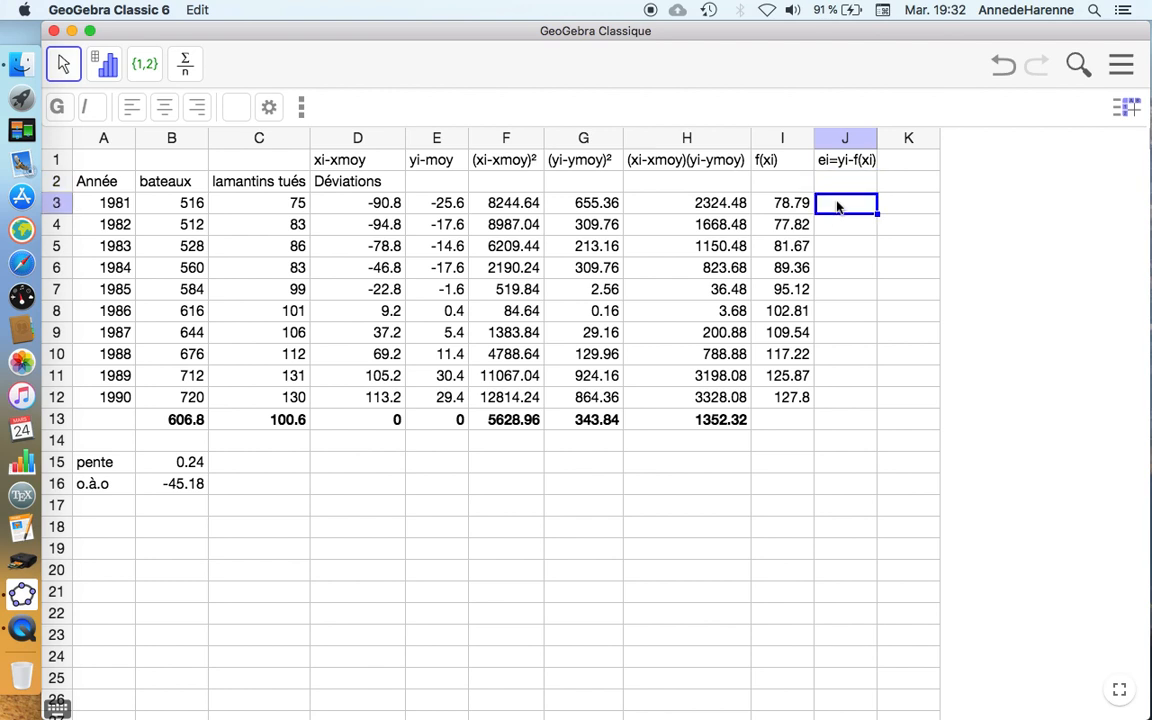
type("=")
left_click(285, 203)
type("-")
left_click(776, 204)
key("Return")
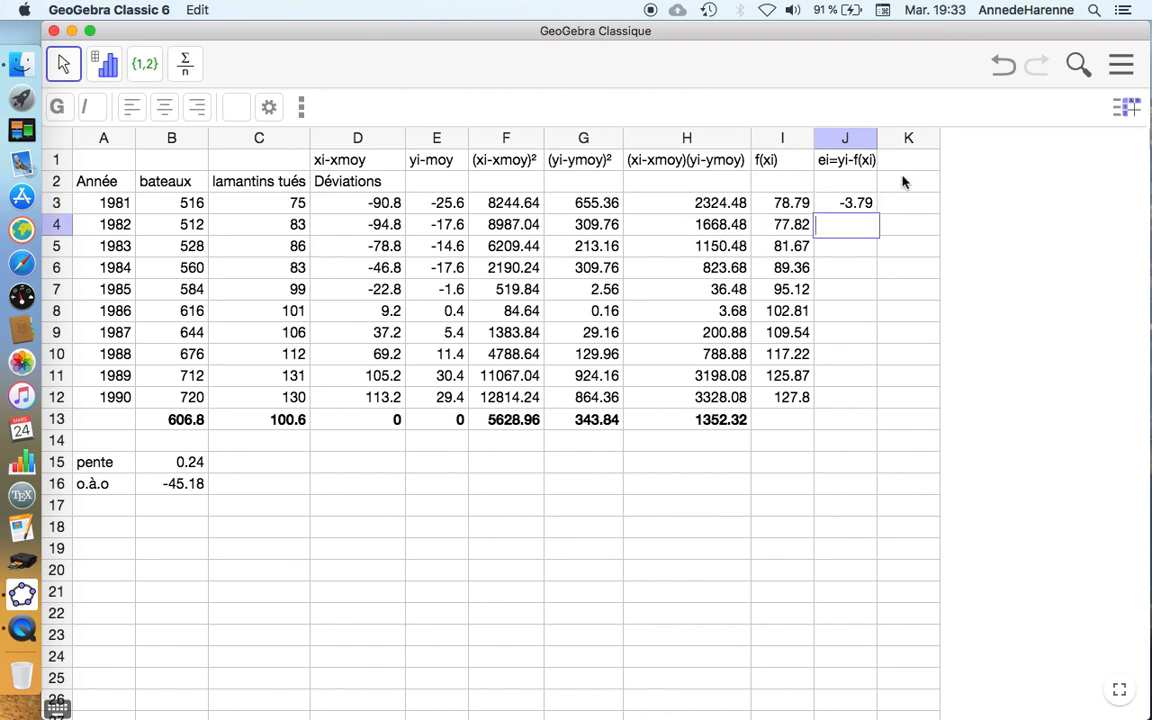
left_click(835, 204)
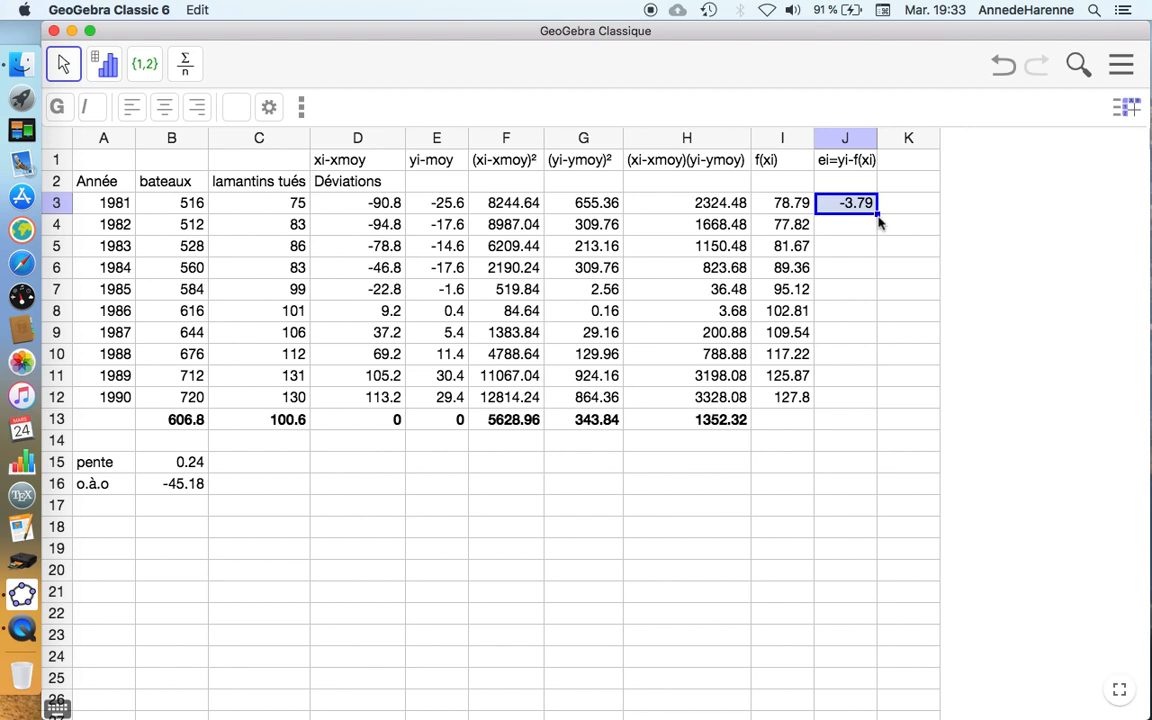
left_click_drag(878, 215, 874, 405)
- Compute the mean of the residuals J3:J12 in cell J13
left_click(861, 422)
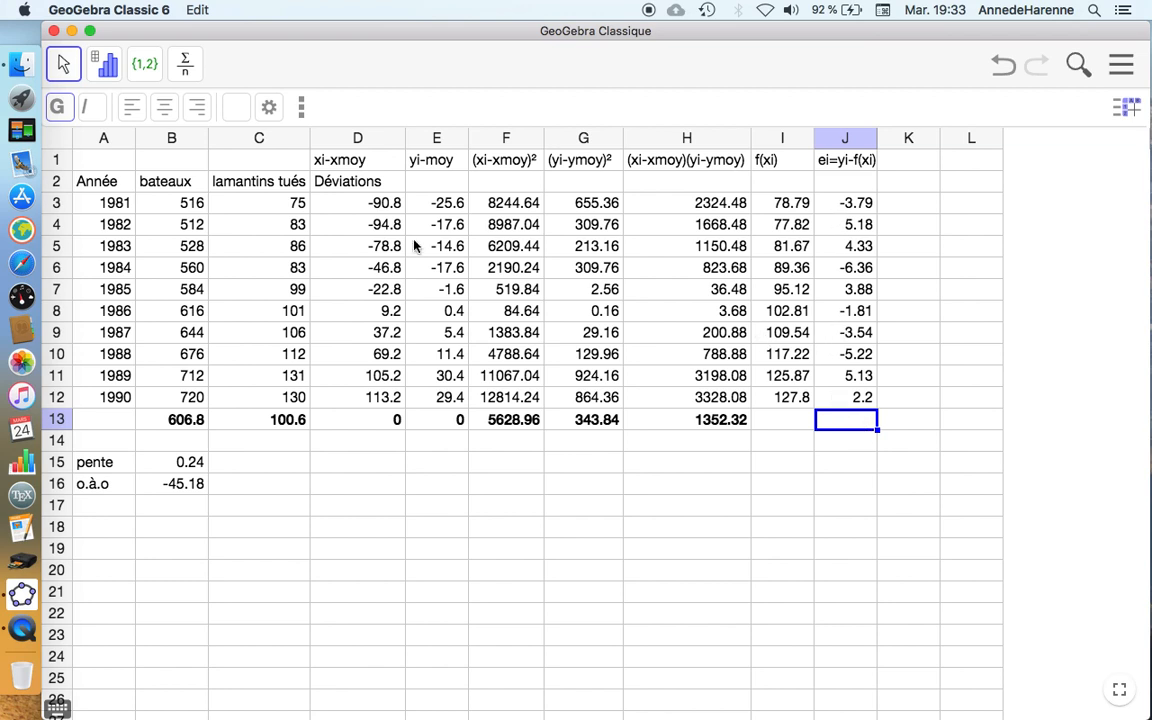
type("=")
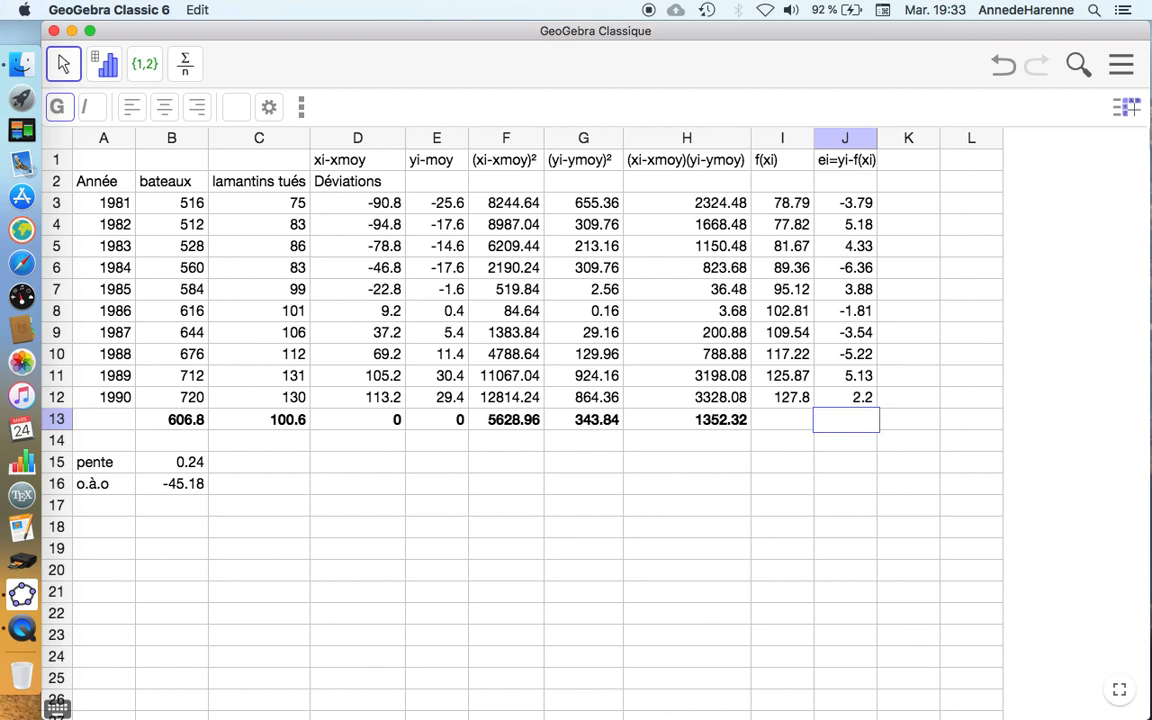
left_click_drag(838, 205, 848, 398)
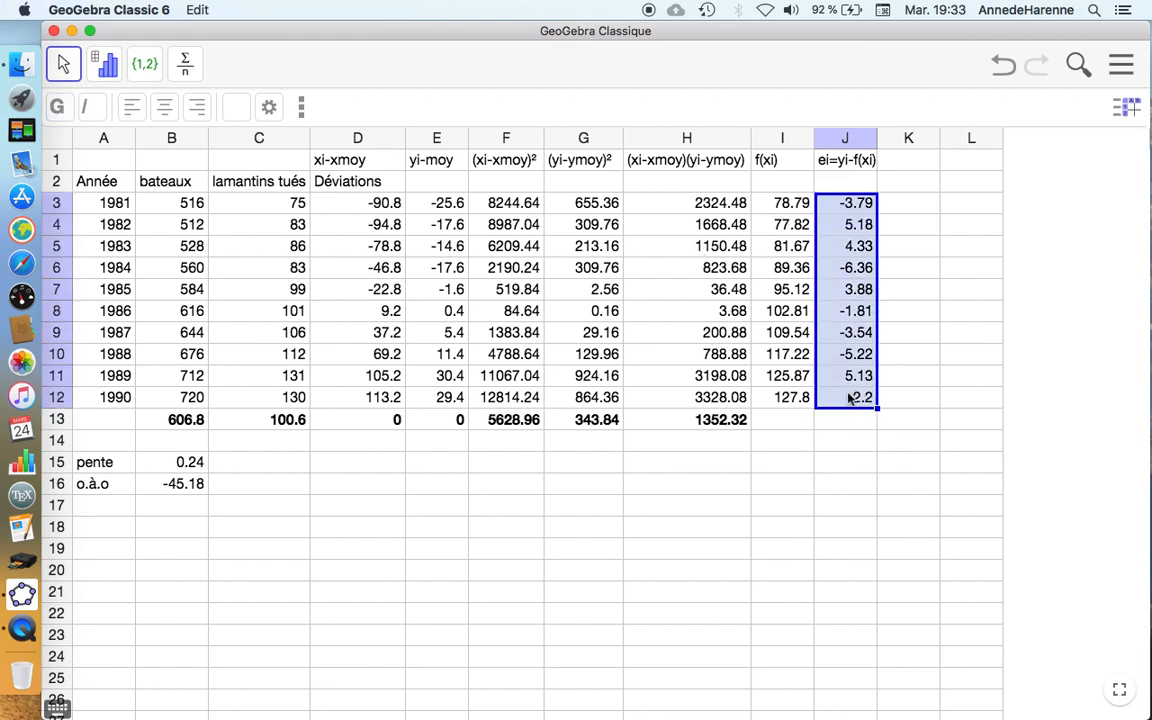
left_click(190, 75)
left_click(183, 154)
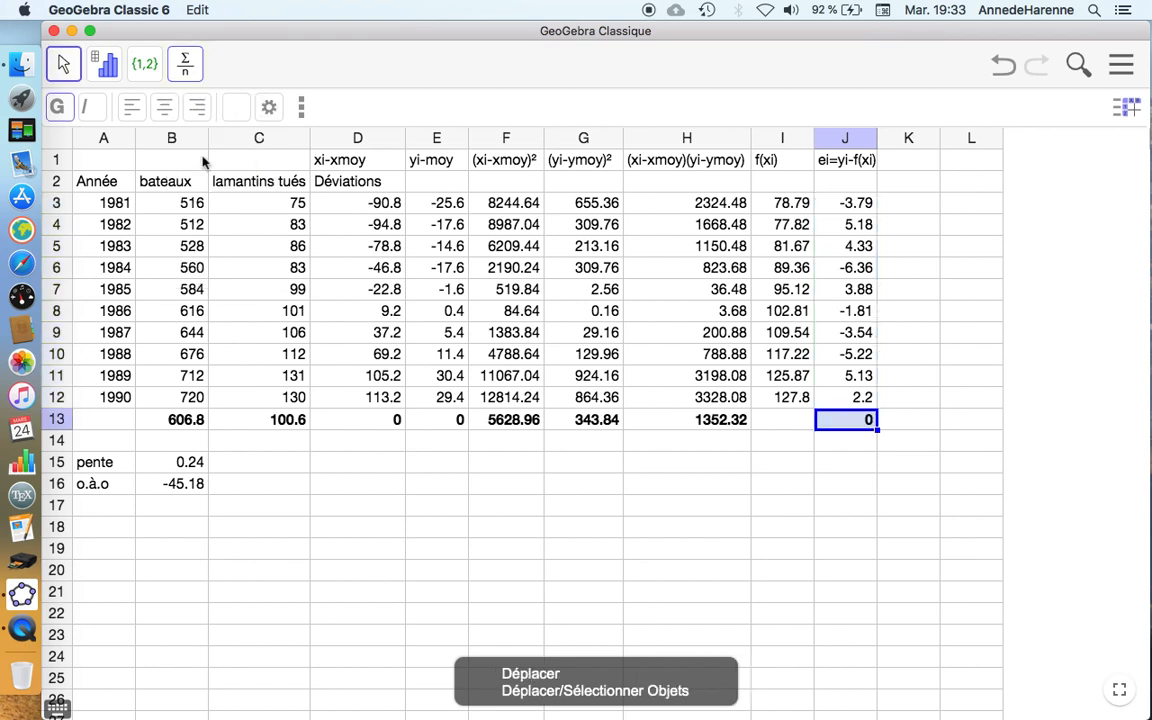
left_click(870, 480)
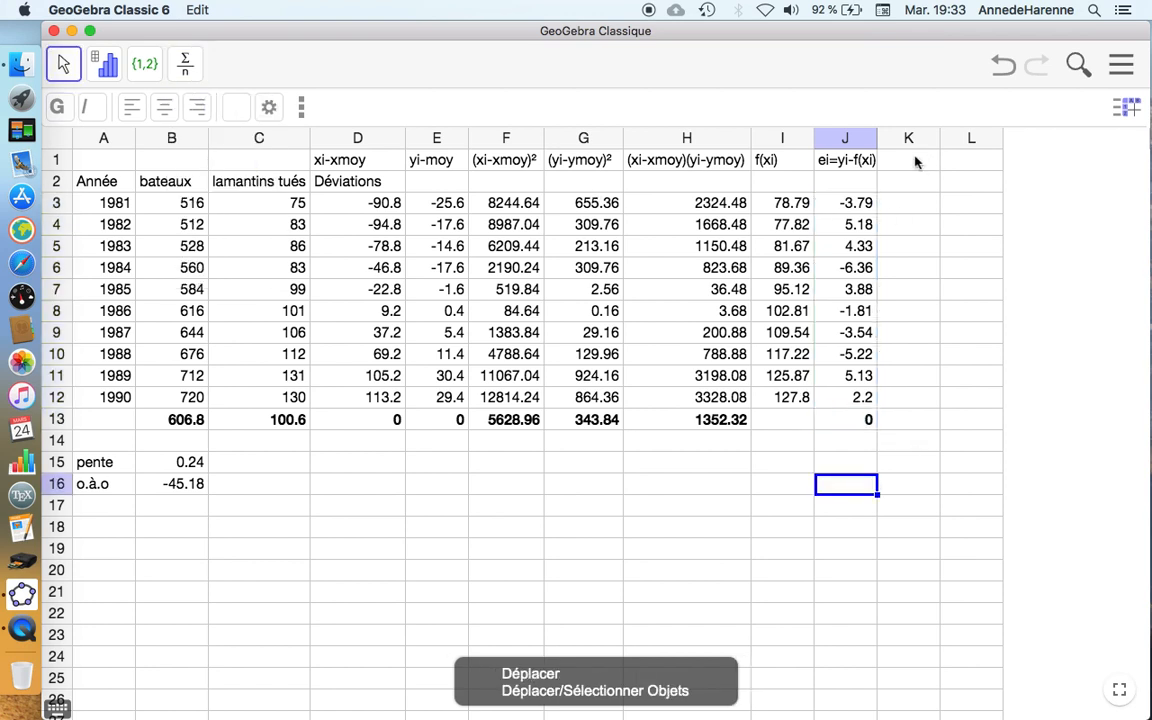
- Label cell K1 "ei²" as the heading for the squared residuals
left_click(915, 162)
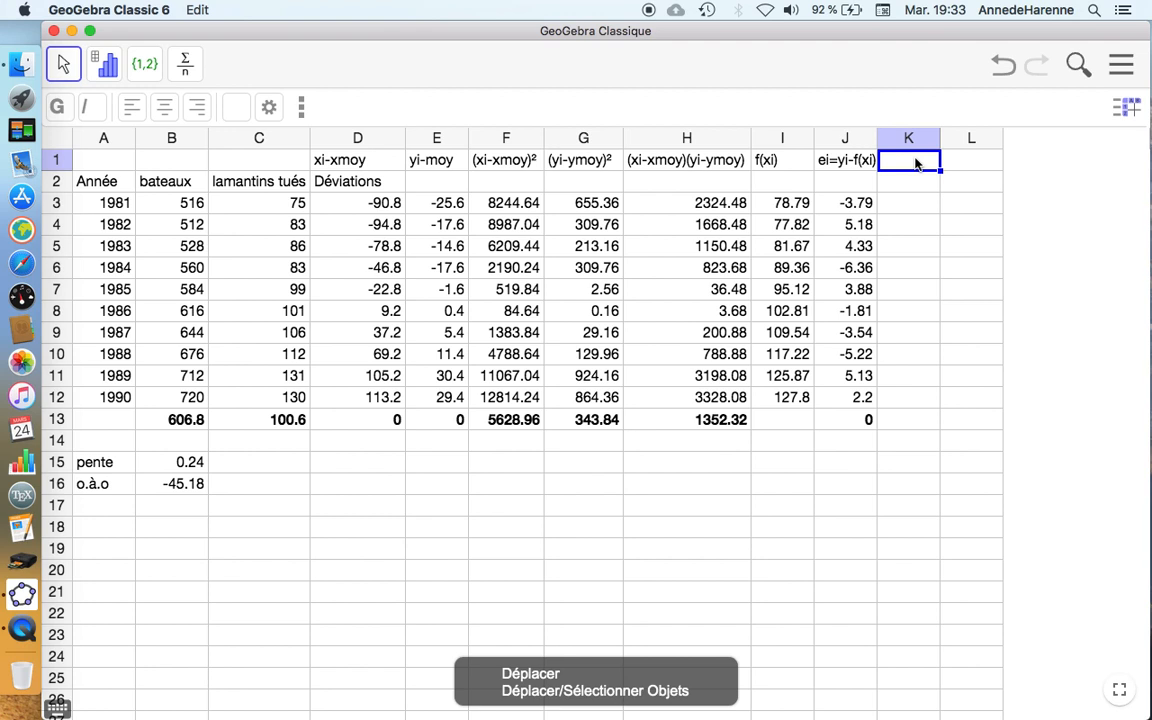
type("ei")
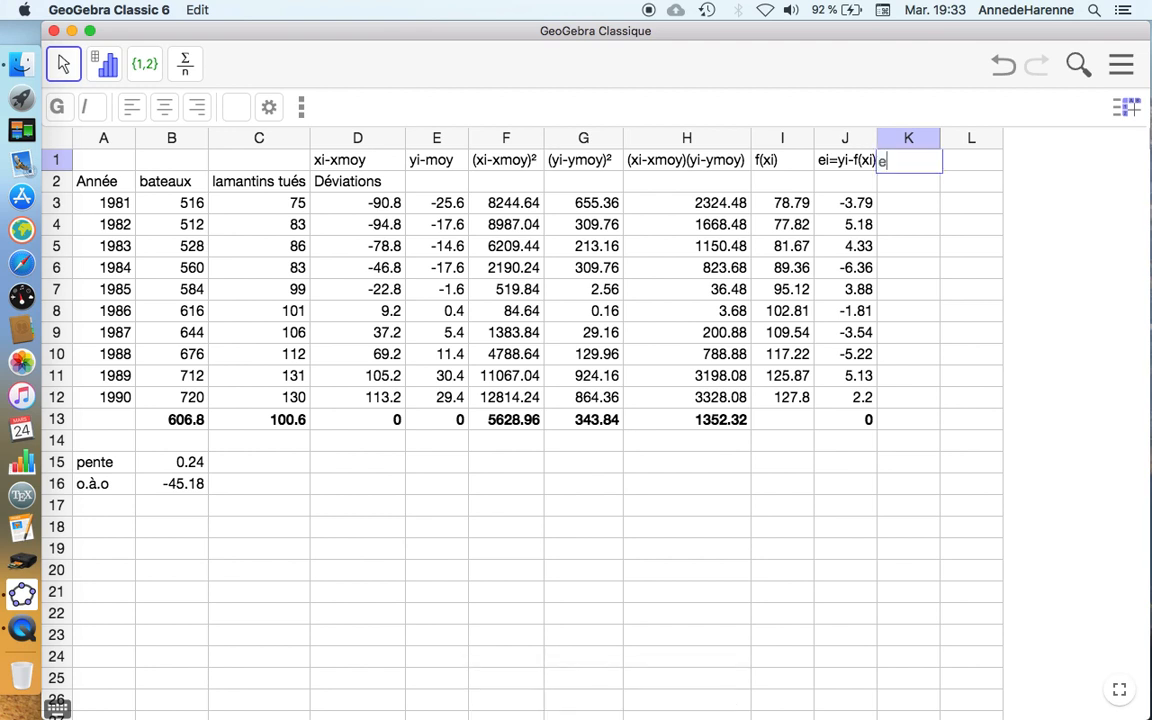
left_click(54, 709)
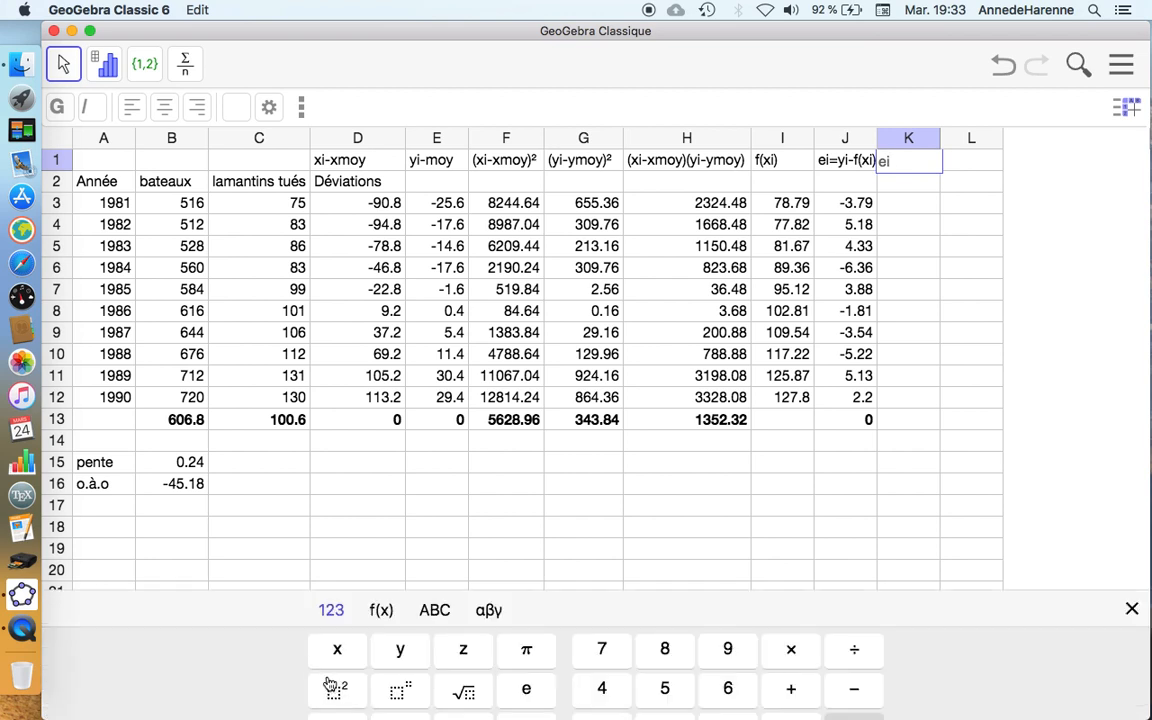
left_click(337, 618)
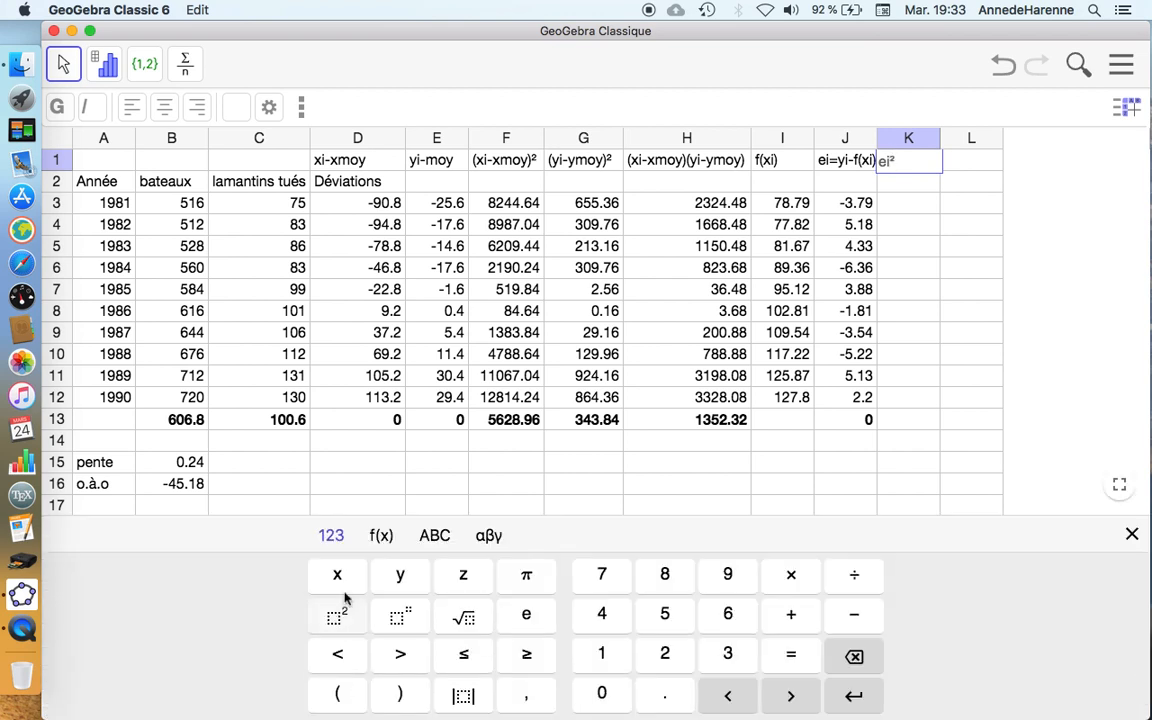
left_click(1130, 540)
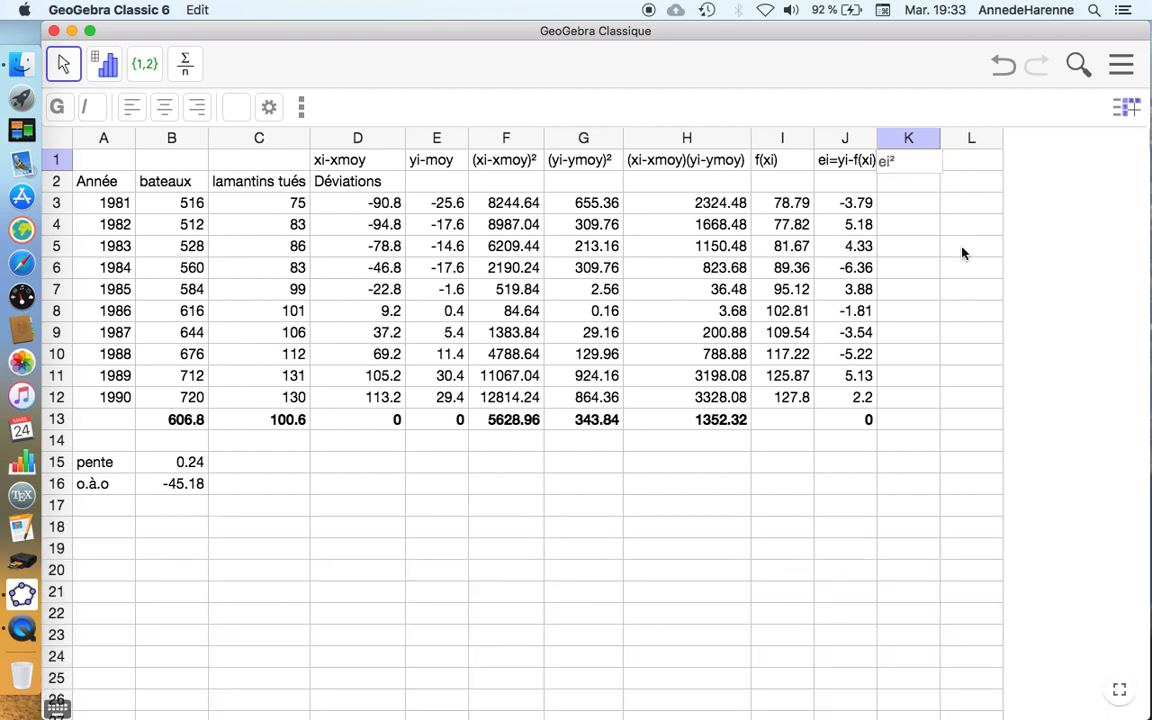
- Compute the first squared residual in K3 with the formula =J3^2 and fill it down to K12
left_click(921, 208)
type("=")
left_click(857, 206)
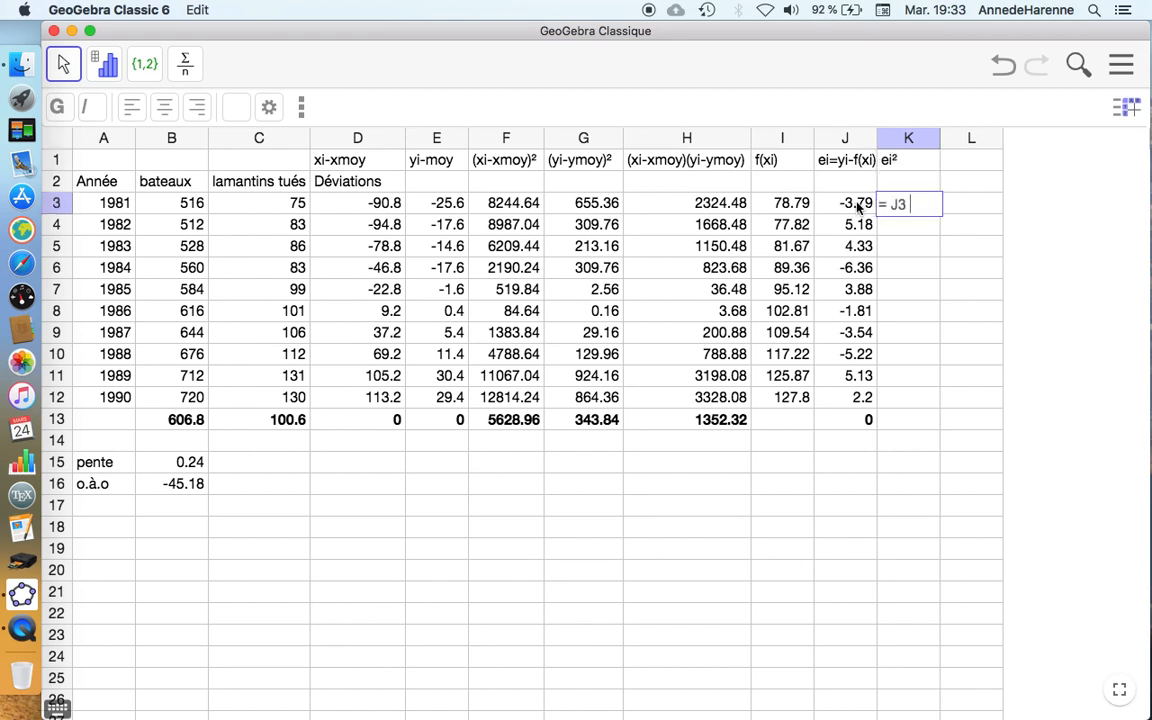
type("^2")
key("Return")
left_click(910, 202)
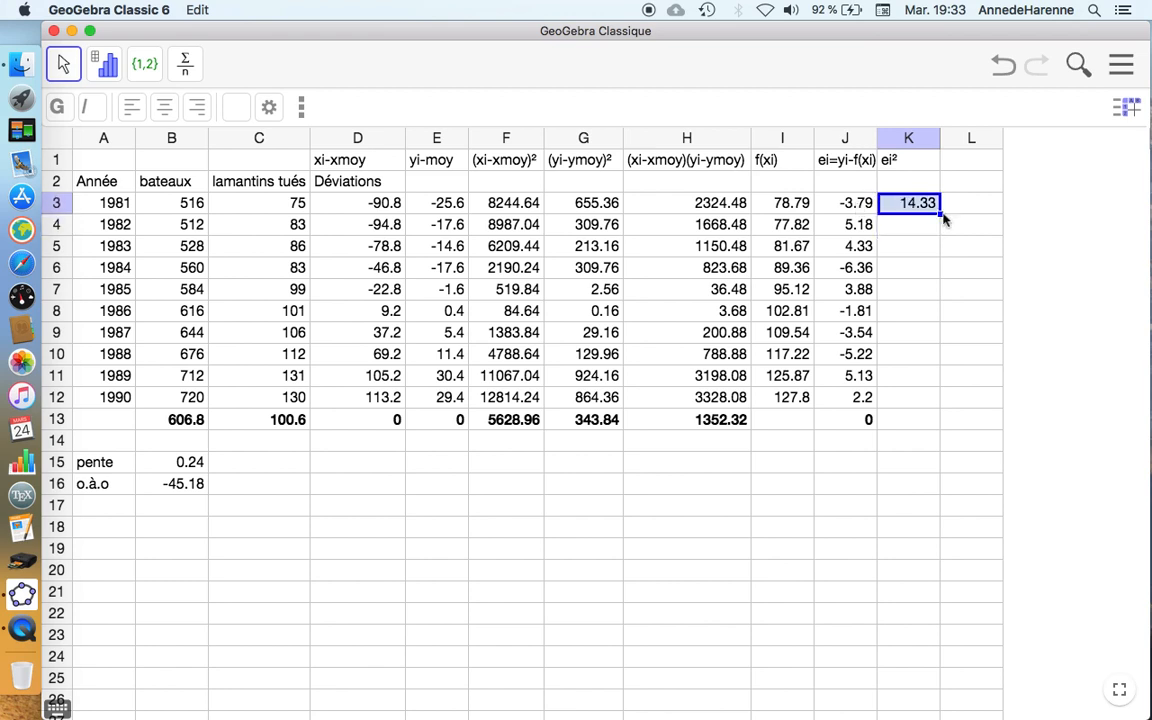
left_click_drag(940, 213, 860, 406)
left_click(920, 460)
- Copy the mean formula from H13 into K13 to average the squared residuals
left_click(848, 419)
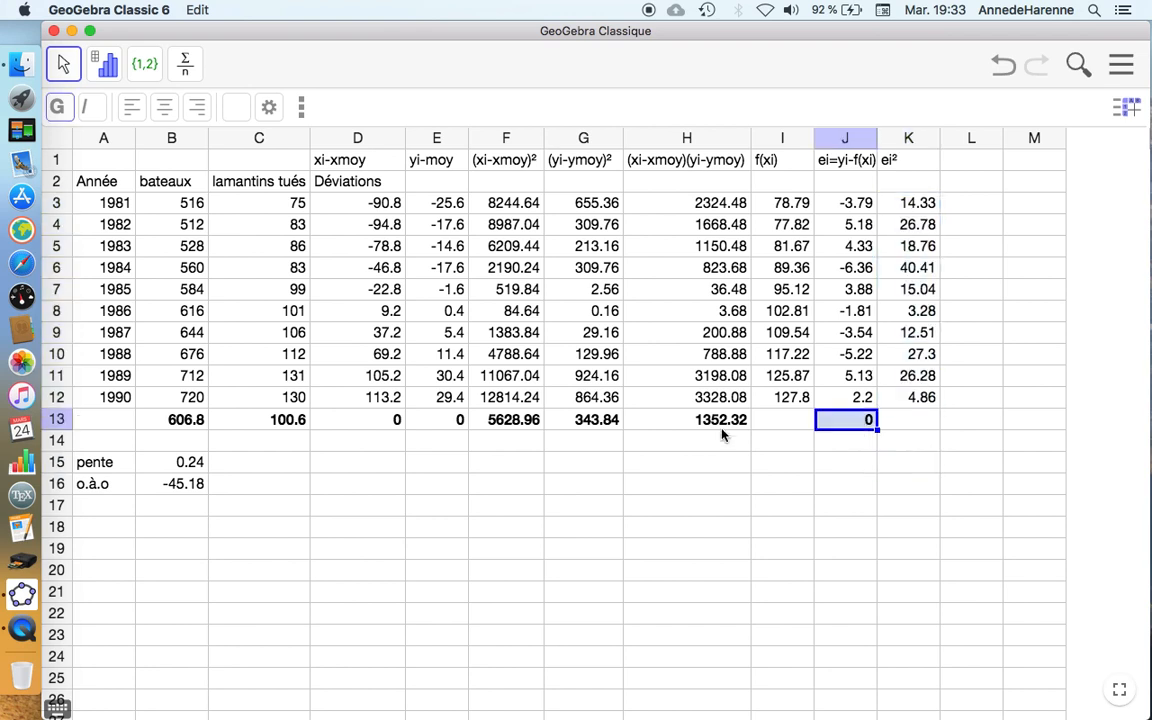
left_click(710, 422)
key("super+c")
left_click(916, 423)
key("super+v")
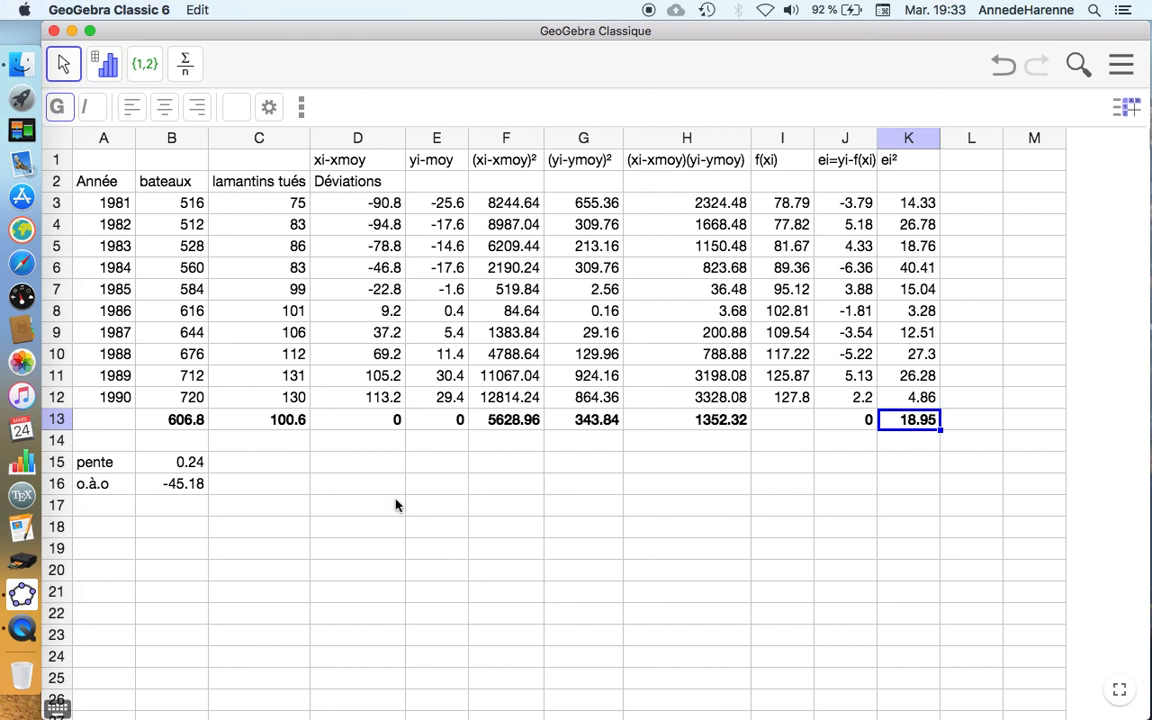
- Label cell A17 "r" for the correlation coefficient
left_click(110, 512)
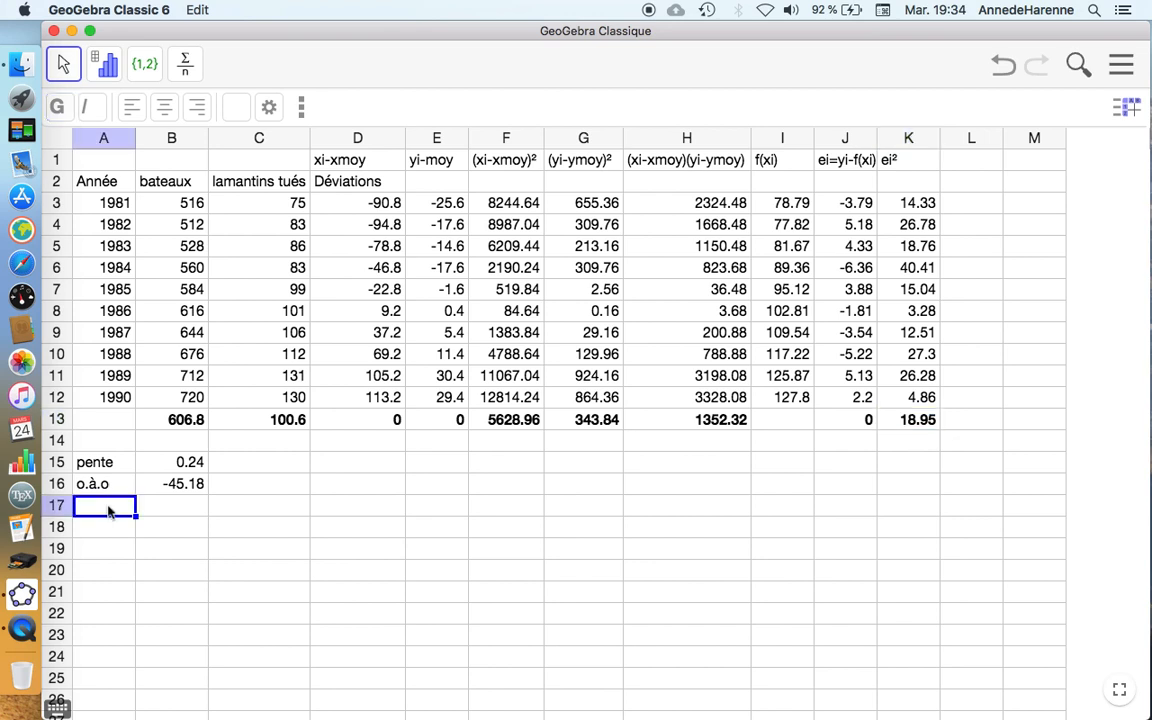
type("r")
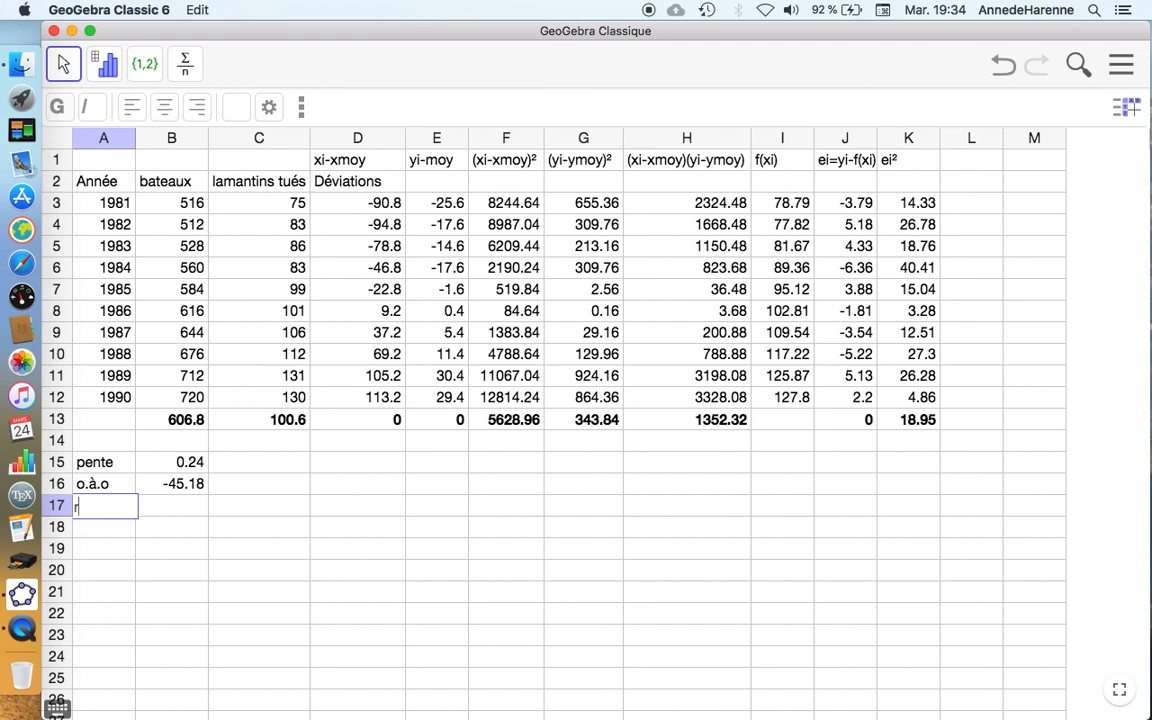
key("Tab")
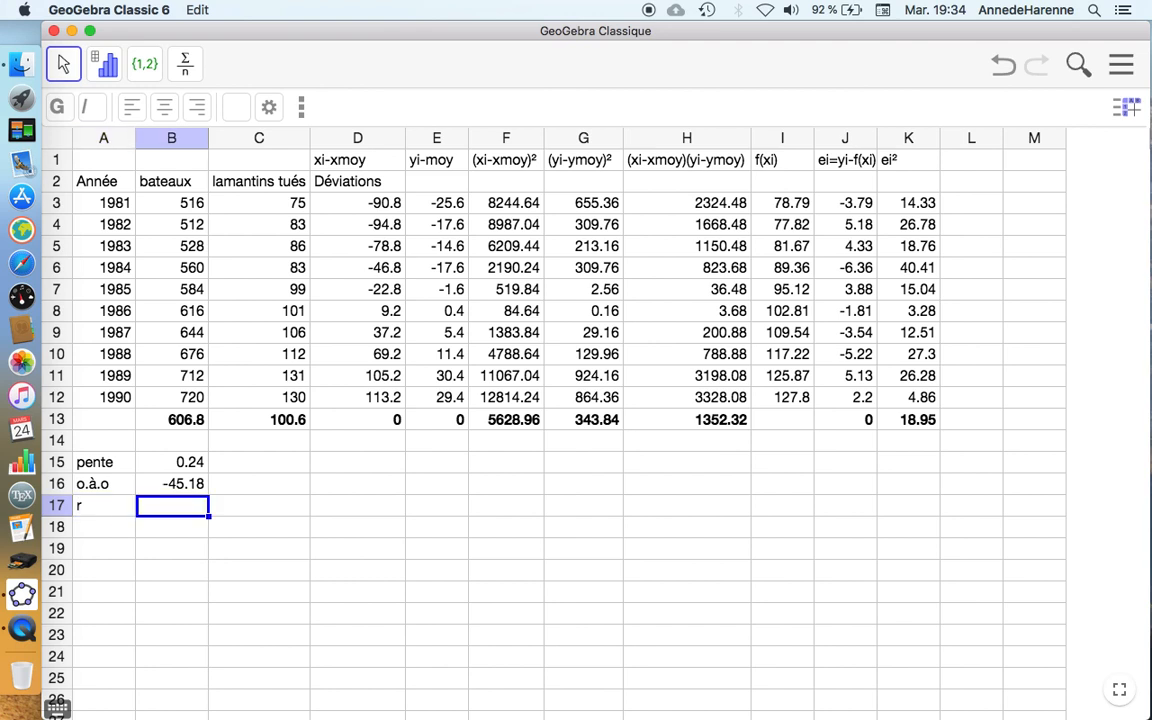
- Compute the correlation coefficient in B17 by dividing H13 by the product of the square roots of F13 and G13
left_click(657, 419)
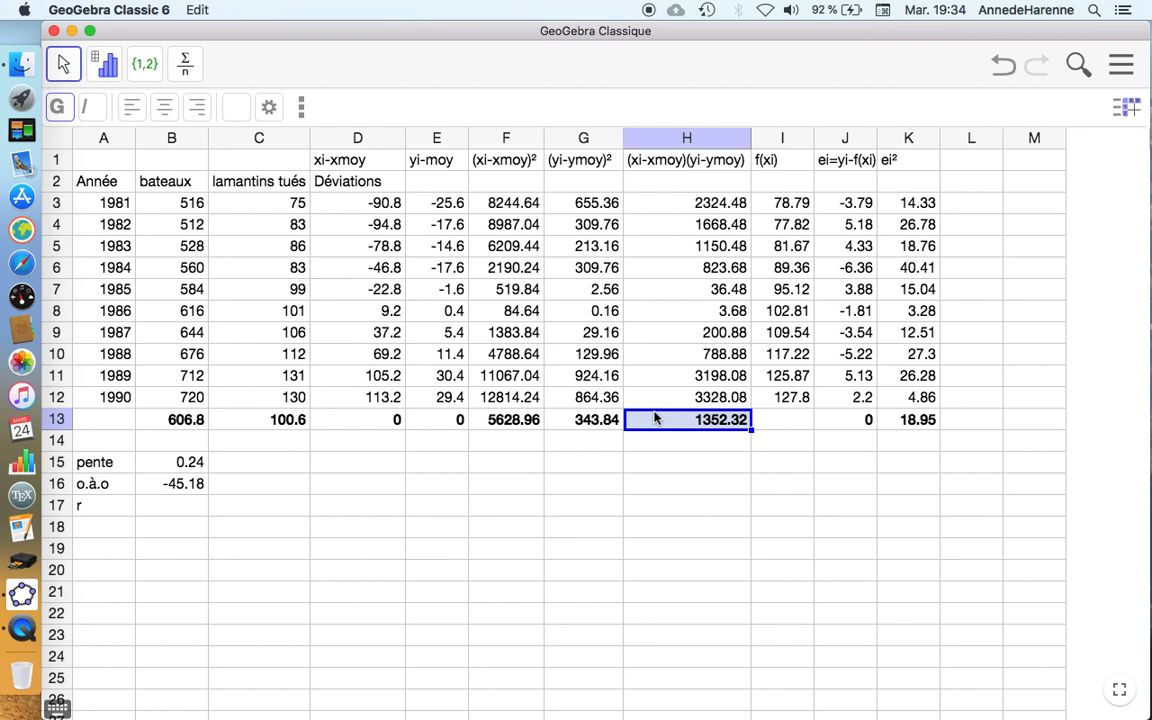
double_click(185, 506)
type("=")
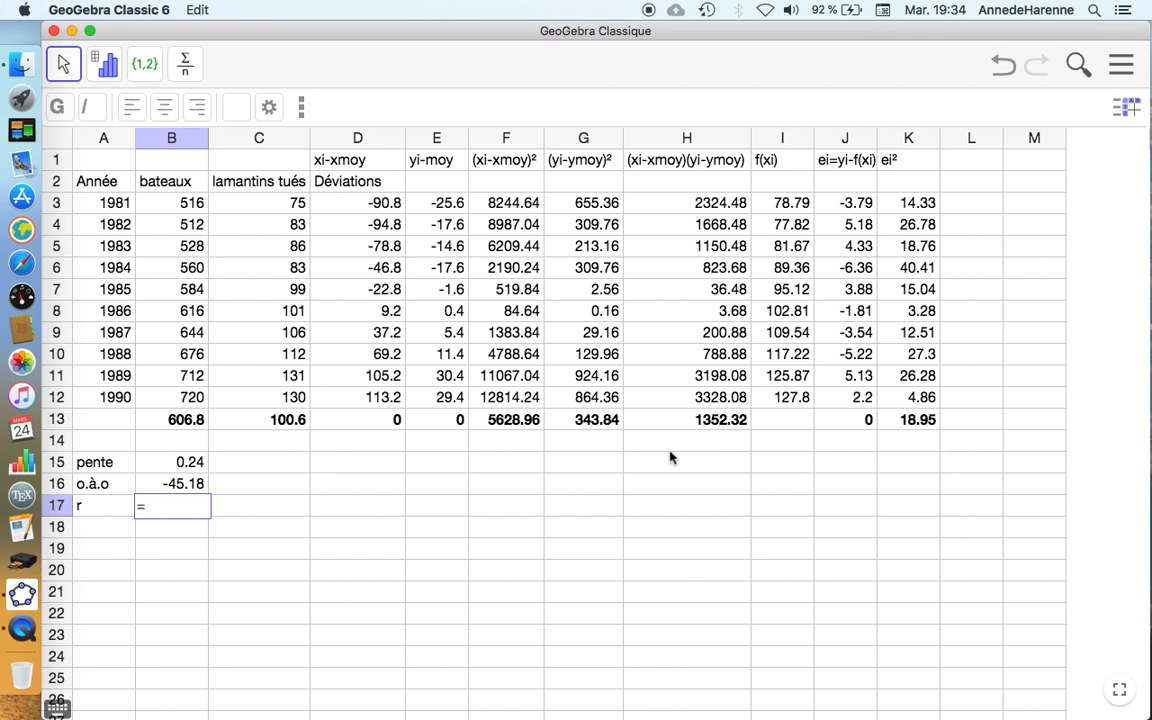
left_click(702, 423)
type("/(")
type("√ F13 )")
left_click(203, 507)
type("*√")
key("Return")
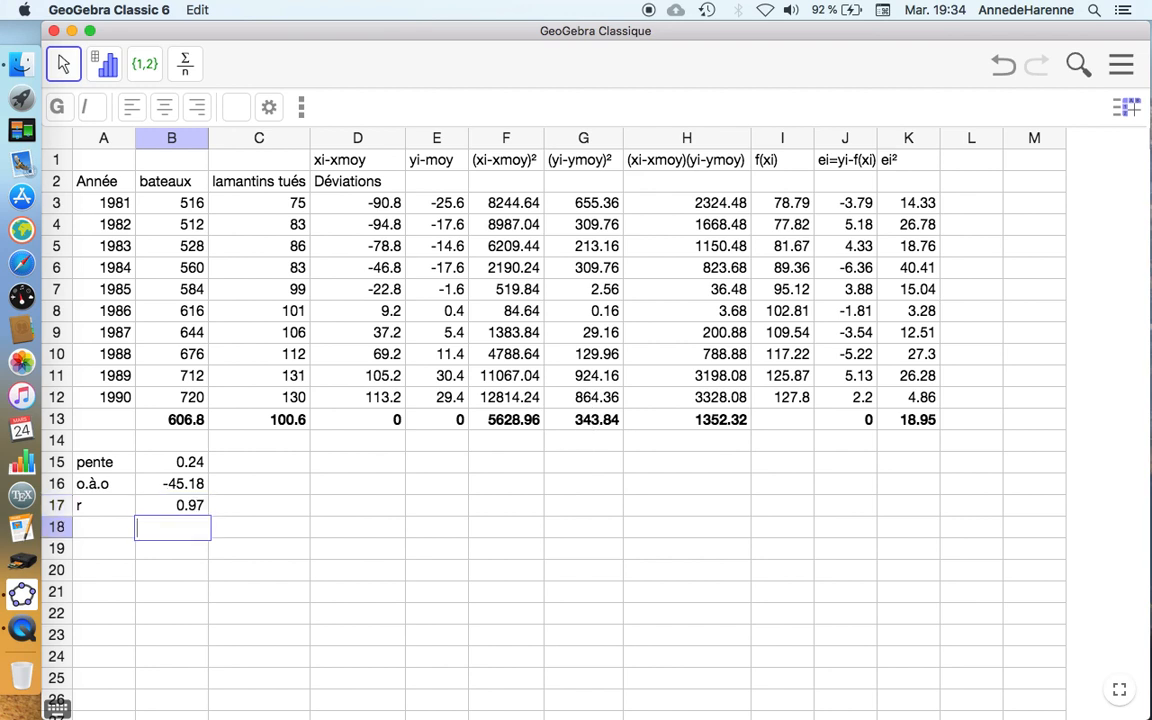
- Label cell A18 "r²" for the coefficient of determination
key("Left")
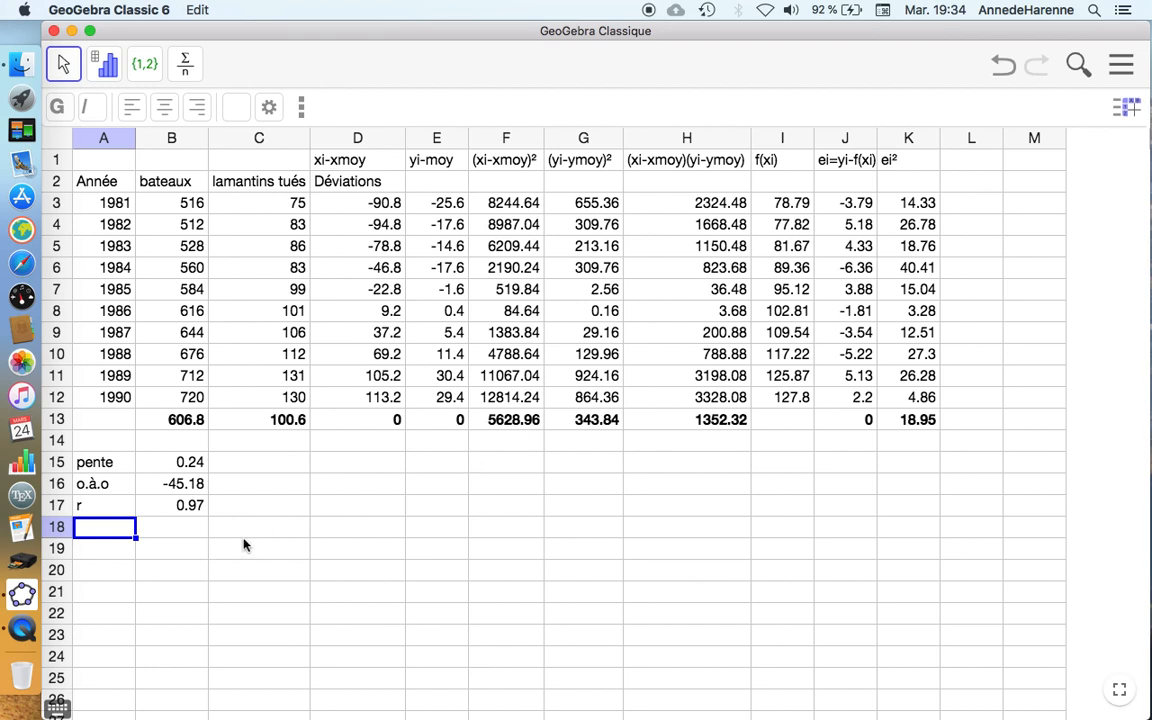
type("r")
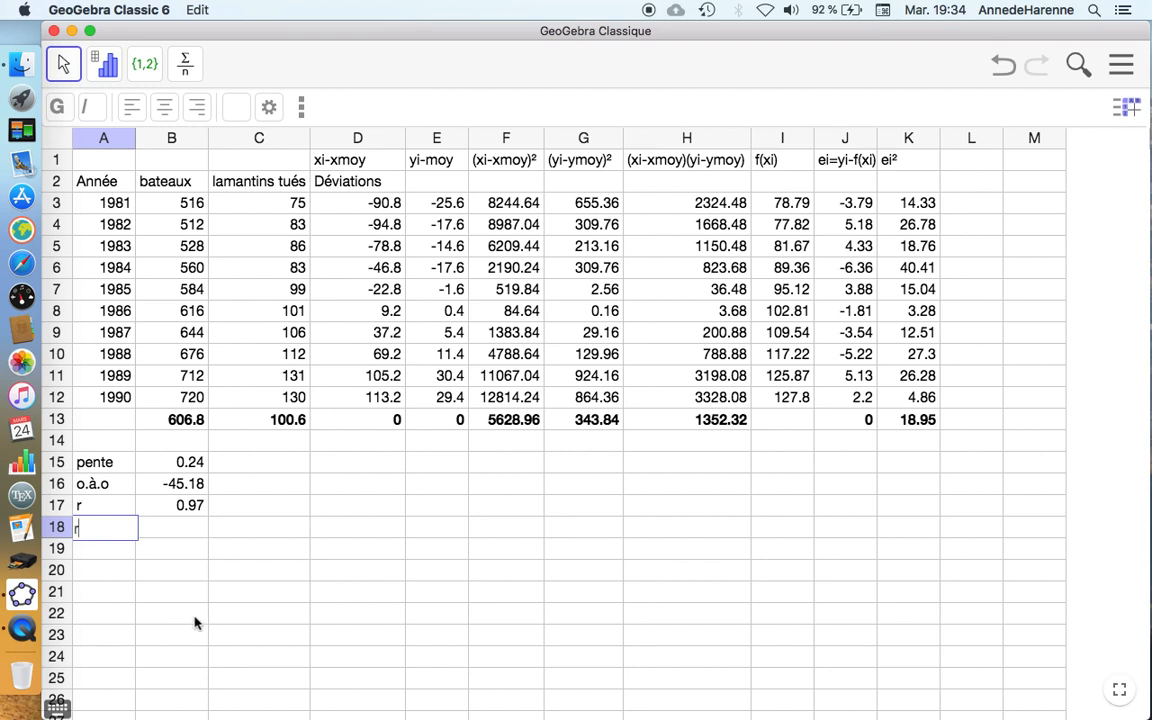
left_click(57, 709)
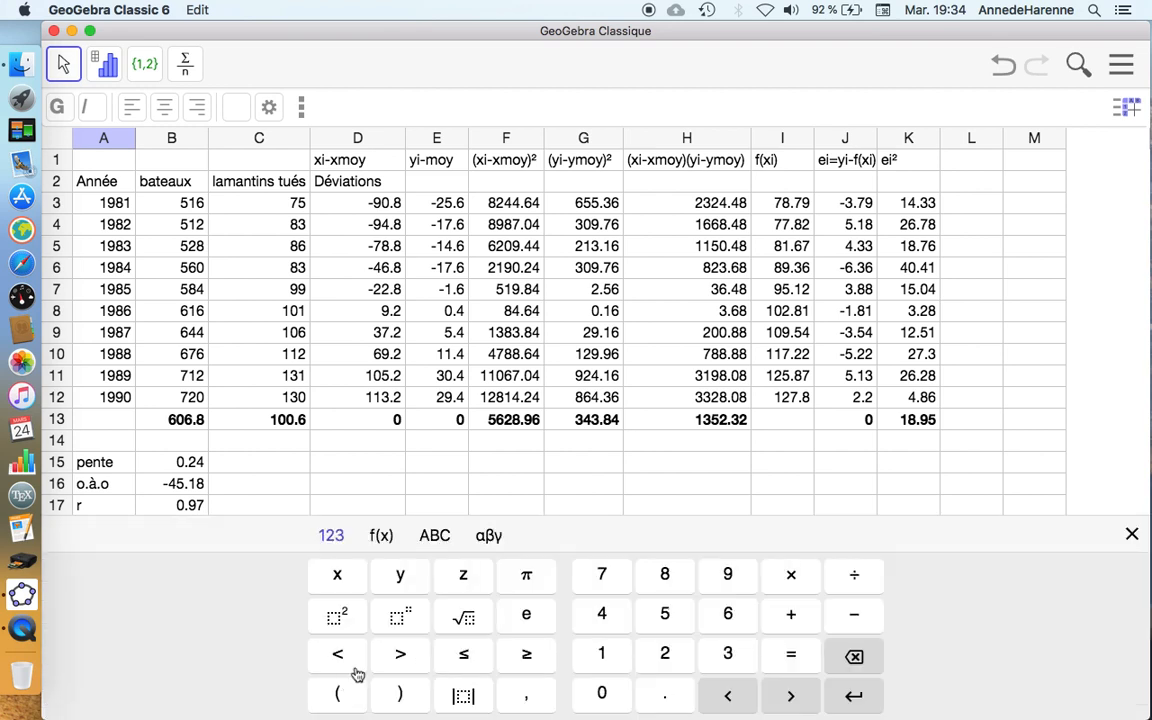
left_click(338, 620)
left_click(1133, 536)
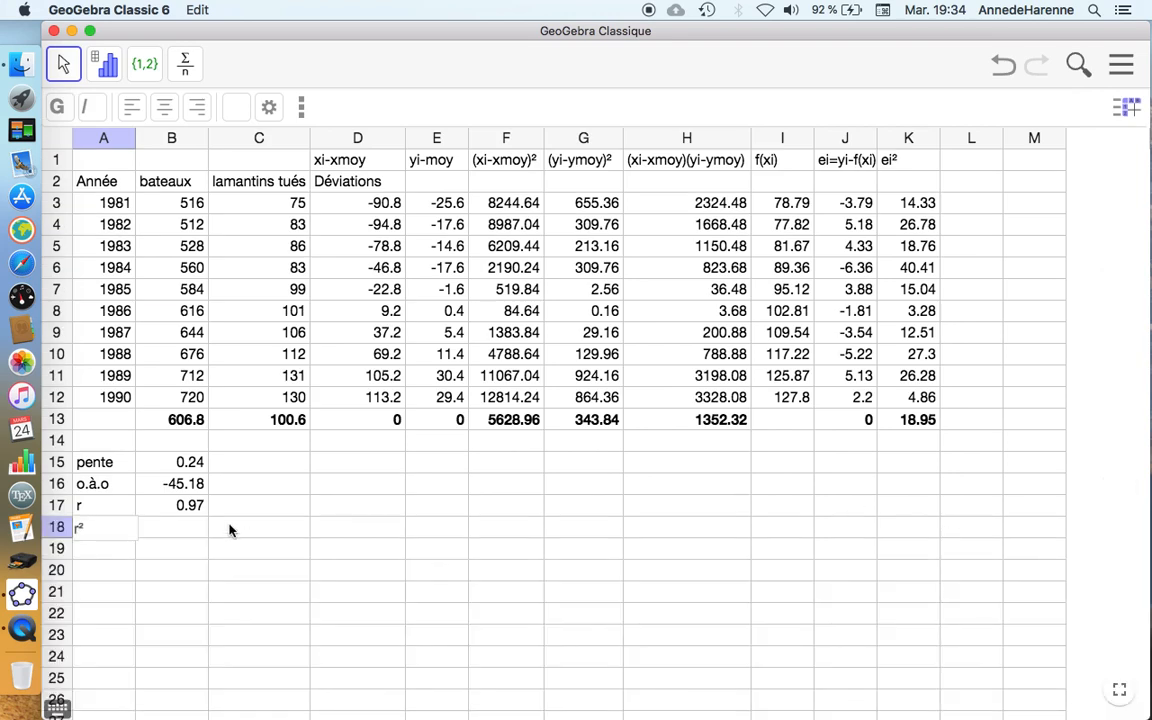
left_click(197, 533)
type("1-")
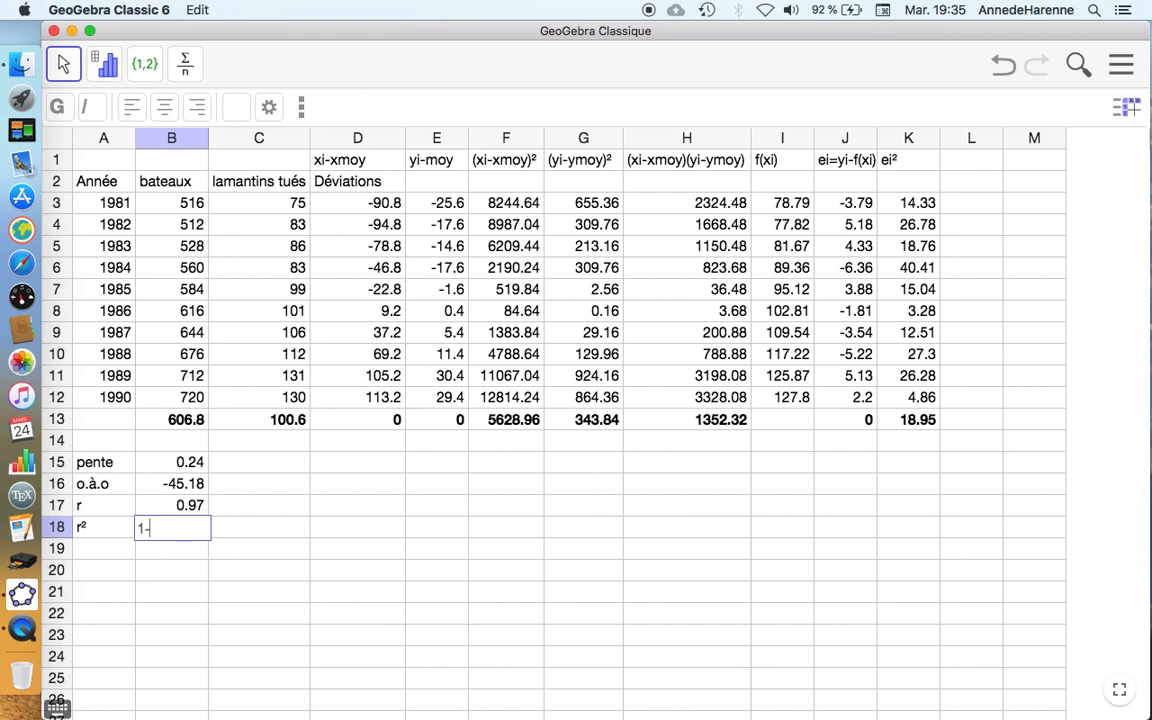
left_click(912, 422)
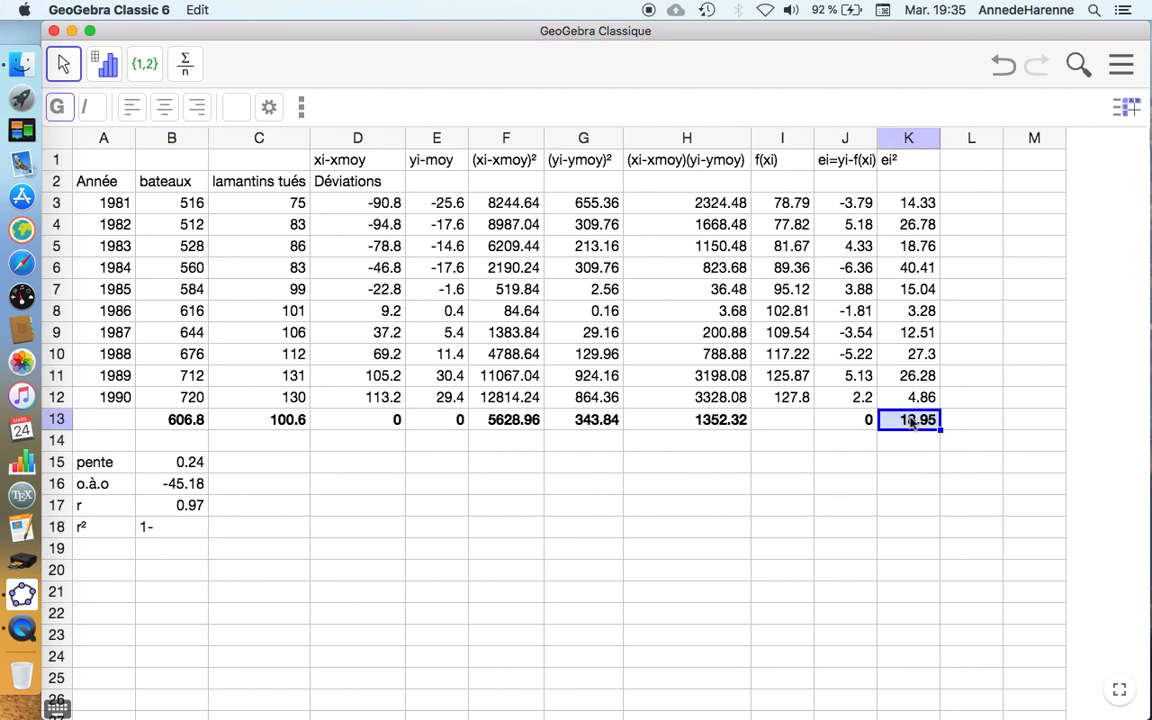
type("/")
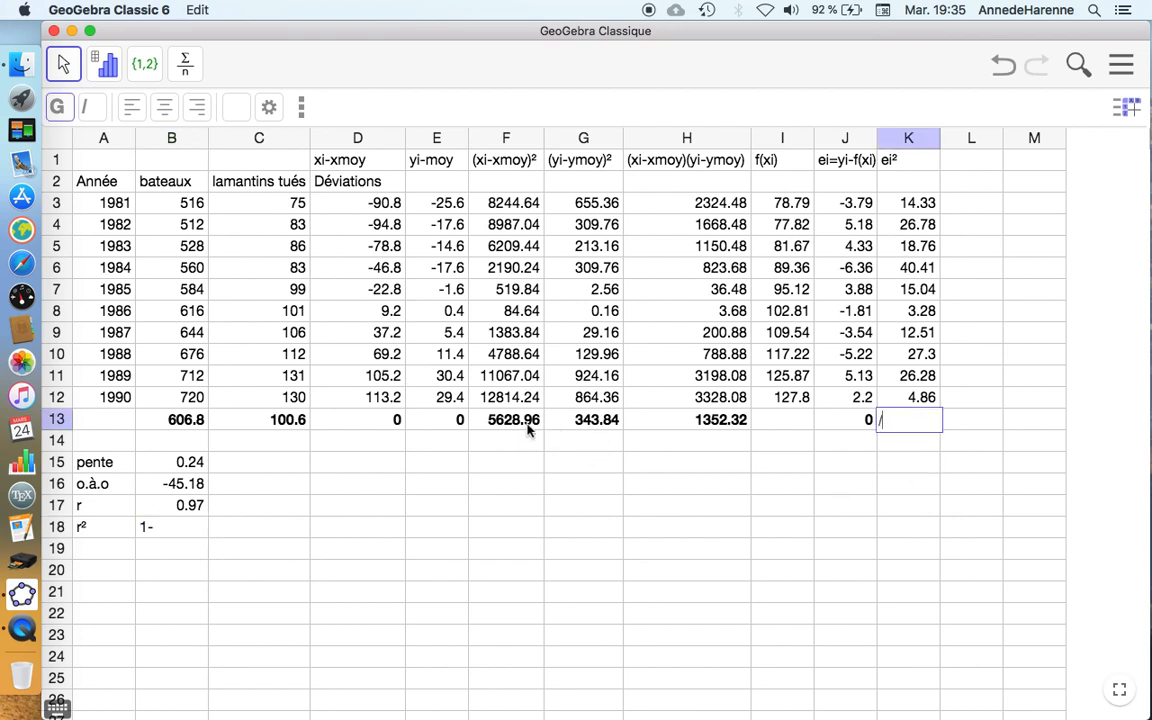
left_click(583, 422)
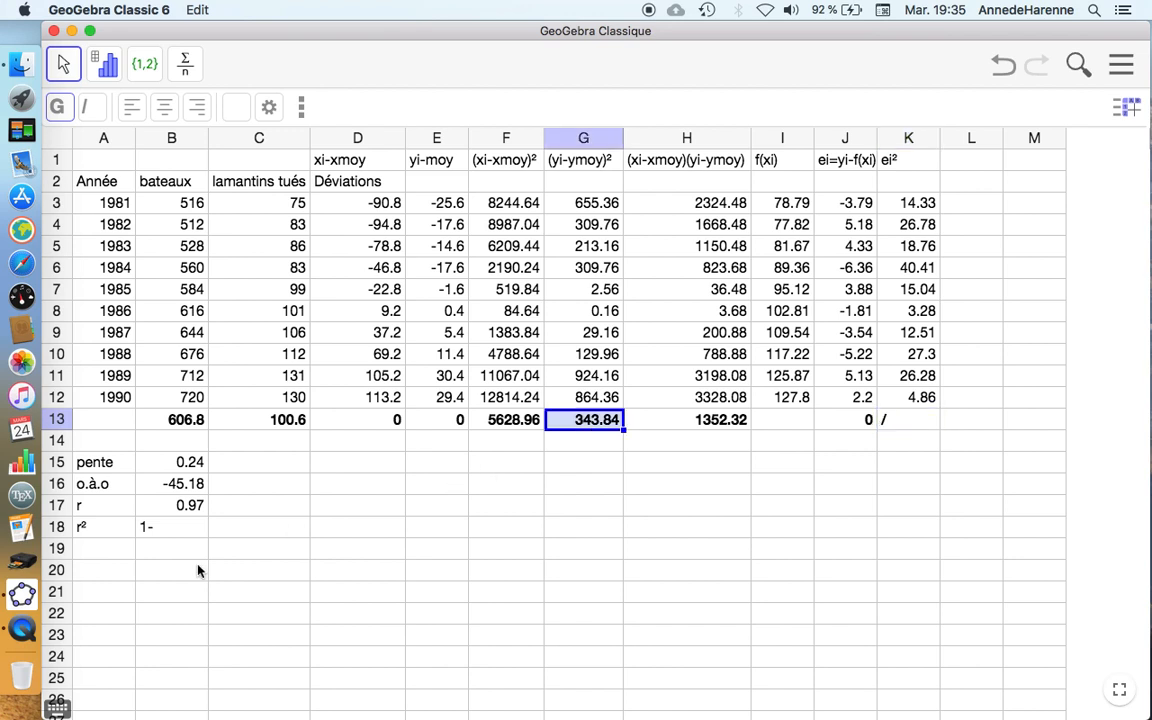
left_click(196, 534)
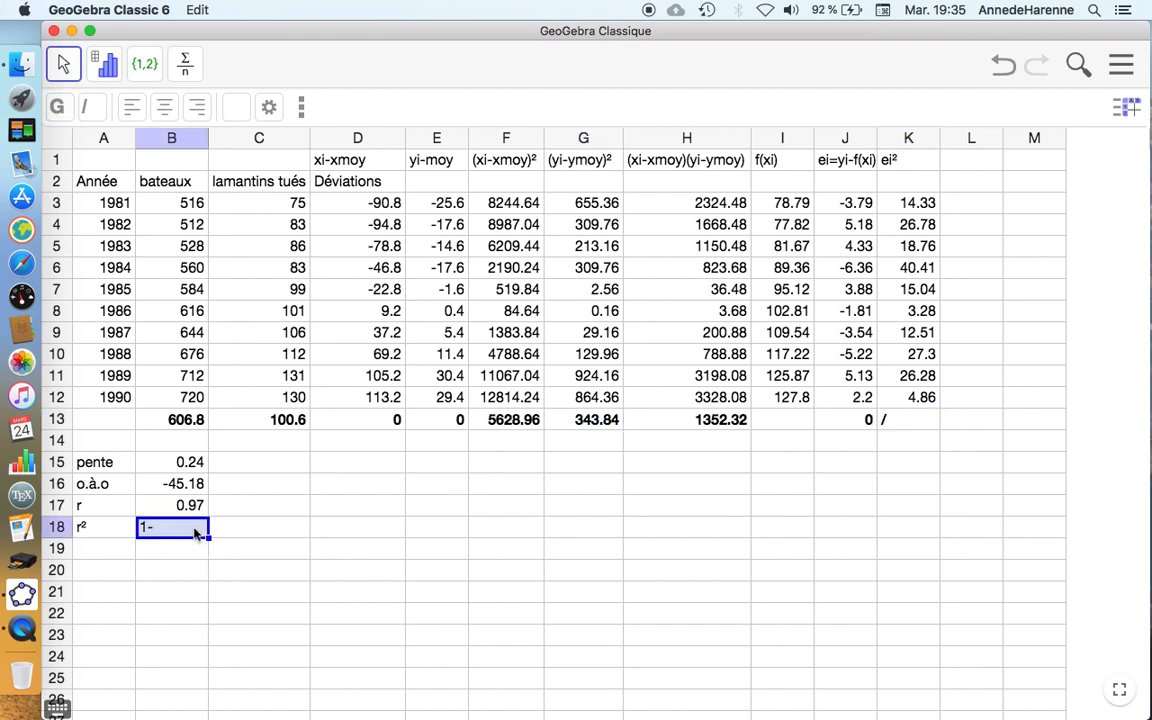
left_click(712, 421)
left_click(933, 427)
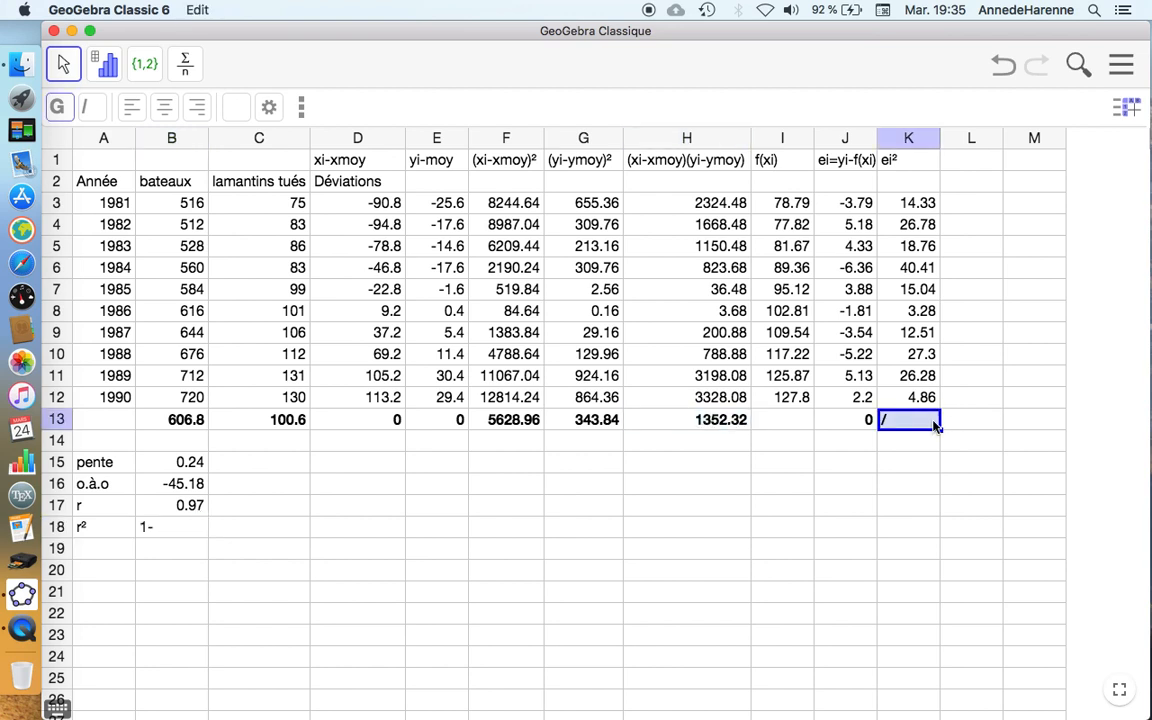
left_click(820, 466)
- Compute the coefficient of determination in B18 with the formula =1-K13/G13
left_click(172, 536)
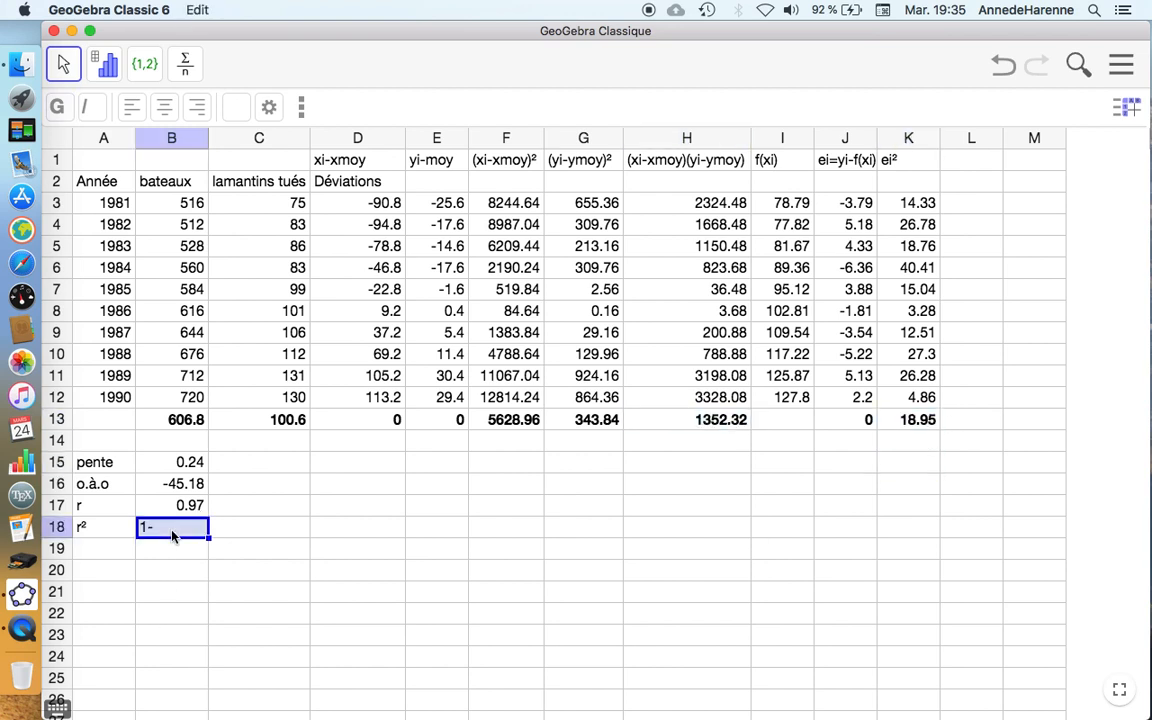
type("=1-")
left_click(905, 421)
type("/")
left_click(584, 426)
key("Return")
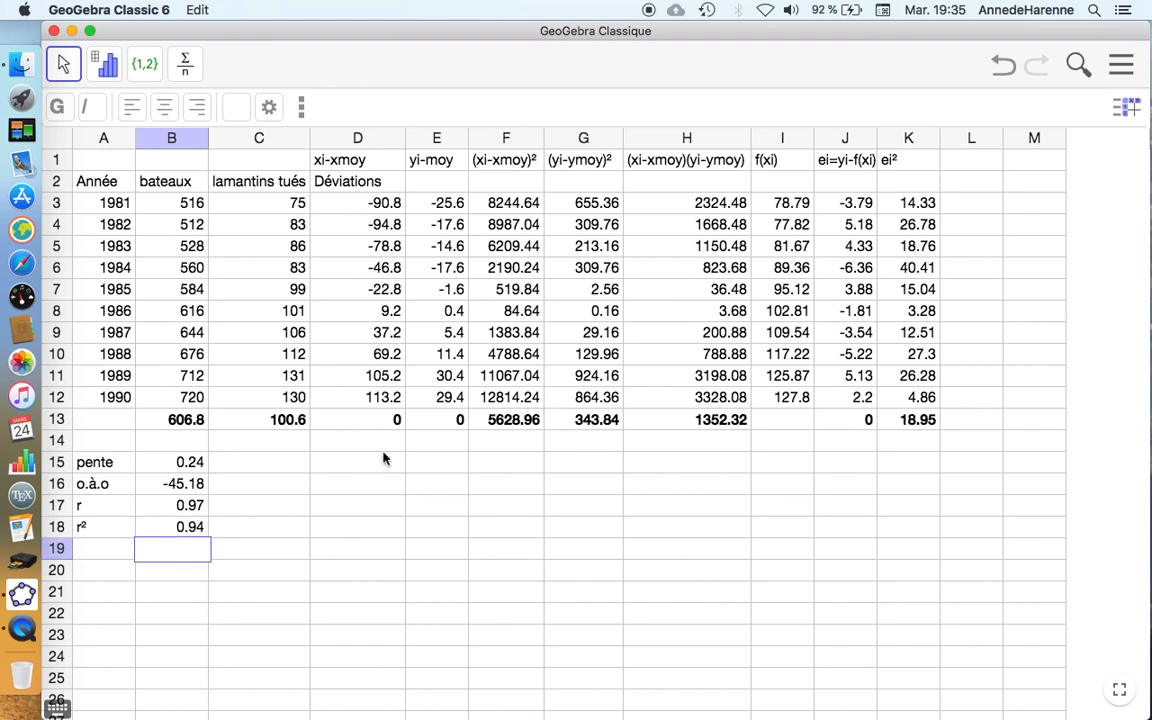
left_click(185, 527)
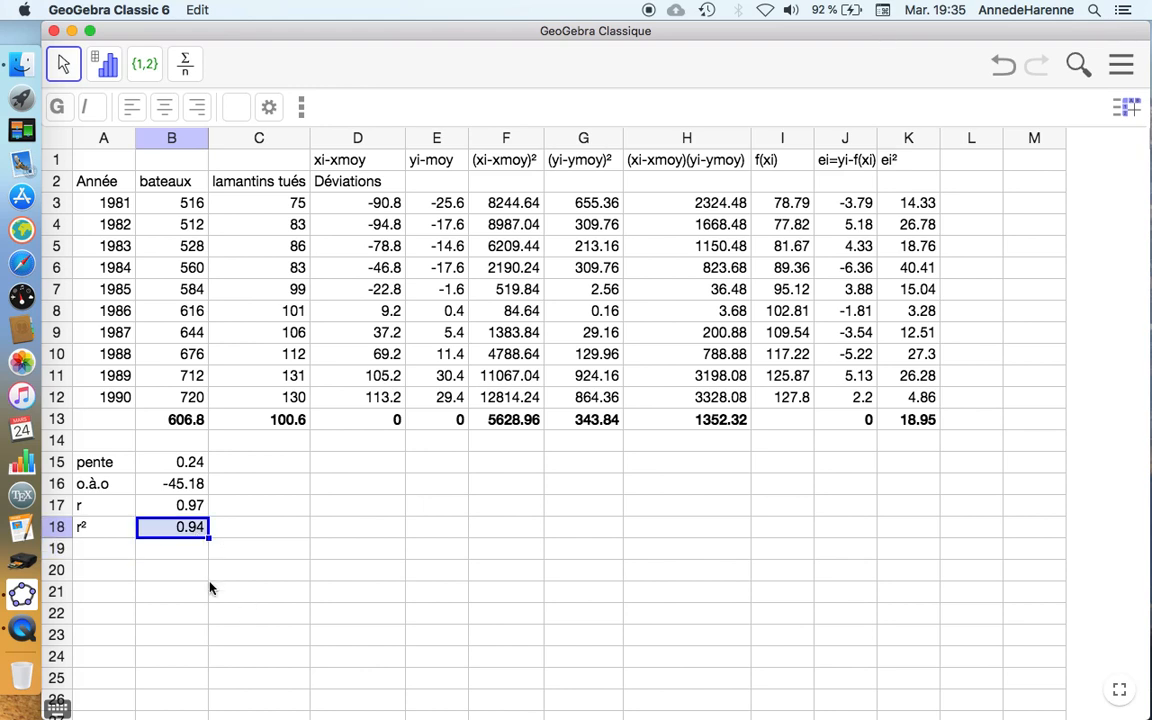
left_click(165, 462)
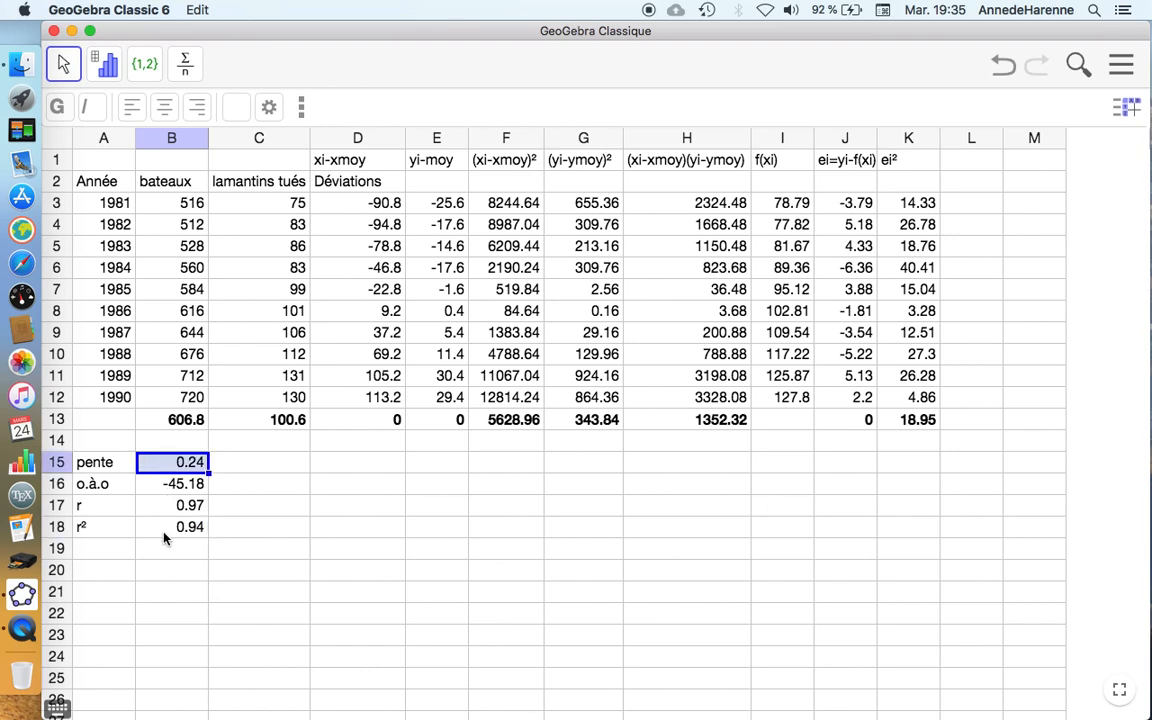
left_click(159, 536)
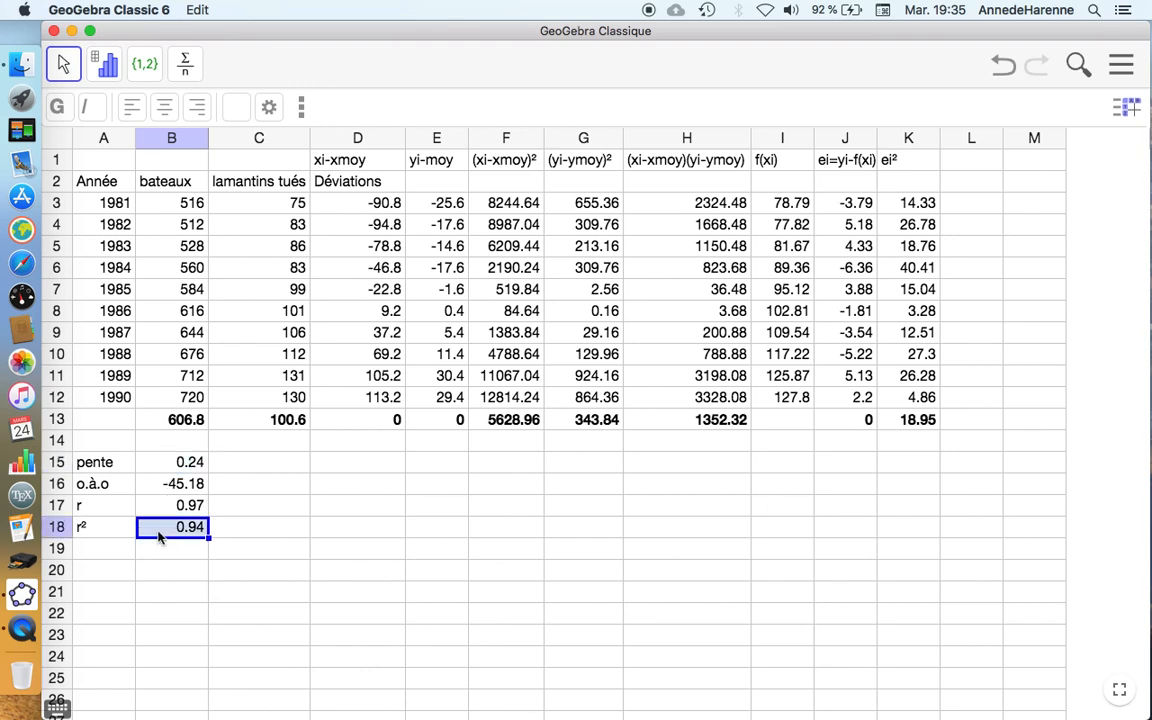
left_click(164, 462)
left_click(177, 529)
- Show the Algebra and Graphics views alongside the spreadsheet and widen the Graphics view
left_click(1119, 70)
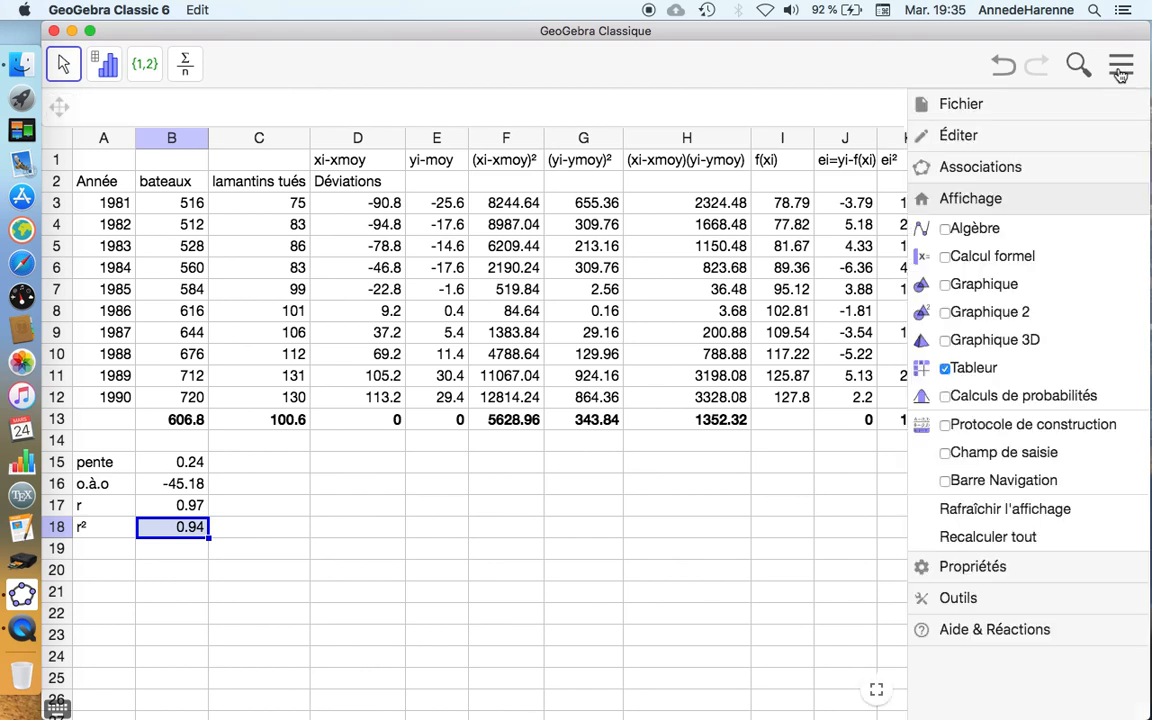
left_click(958, 232)
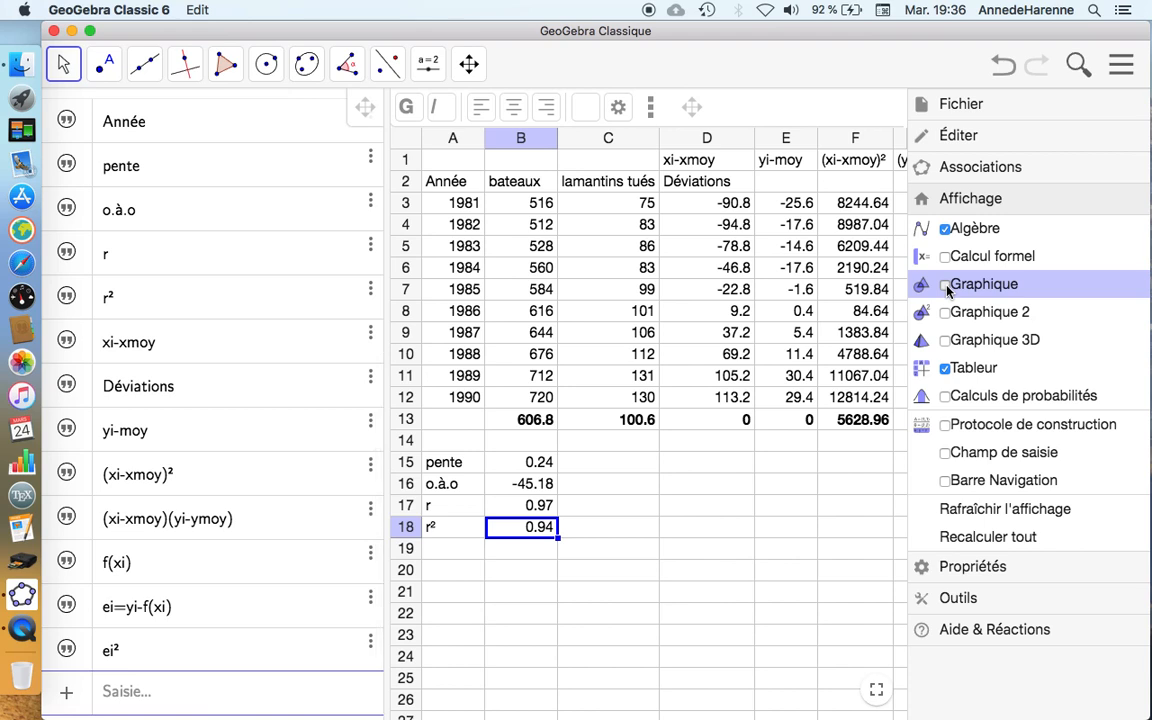
left_click(946, 287)
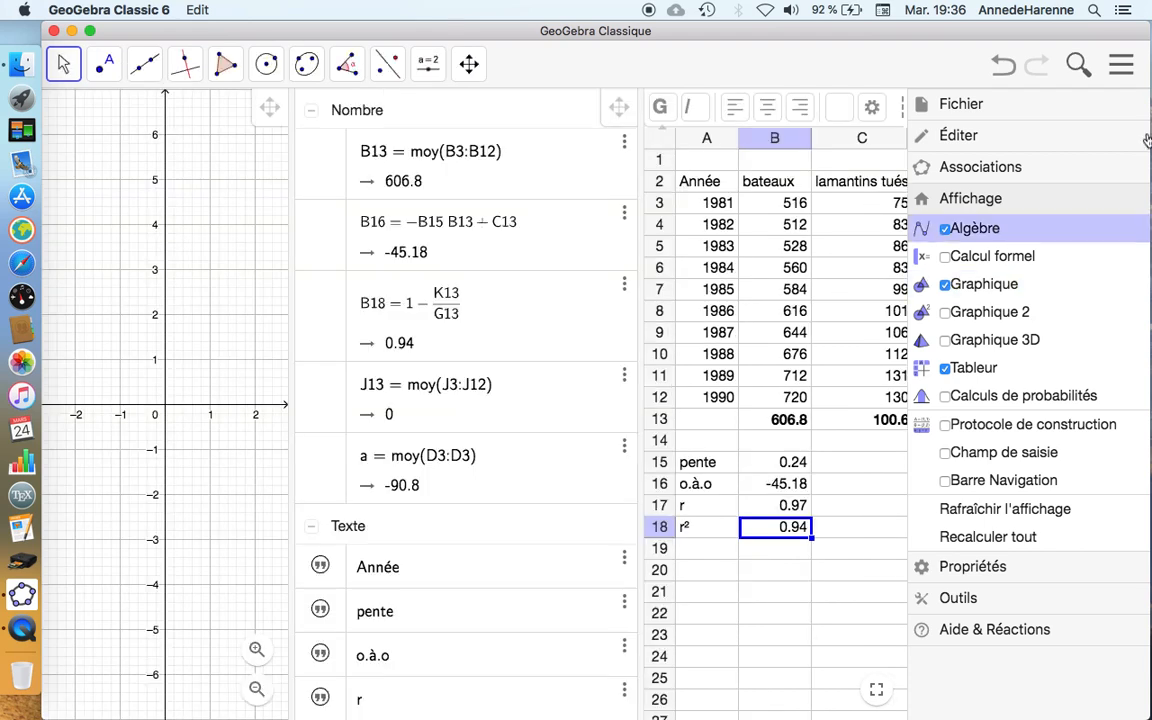
left_click(1122, 66)
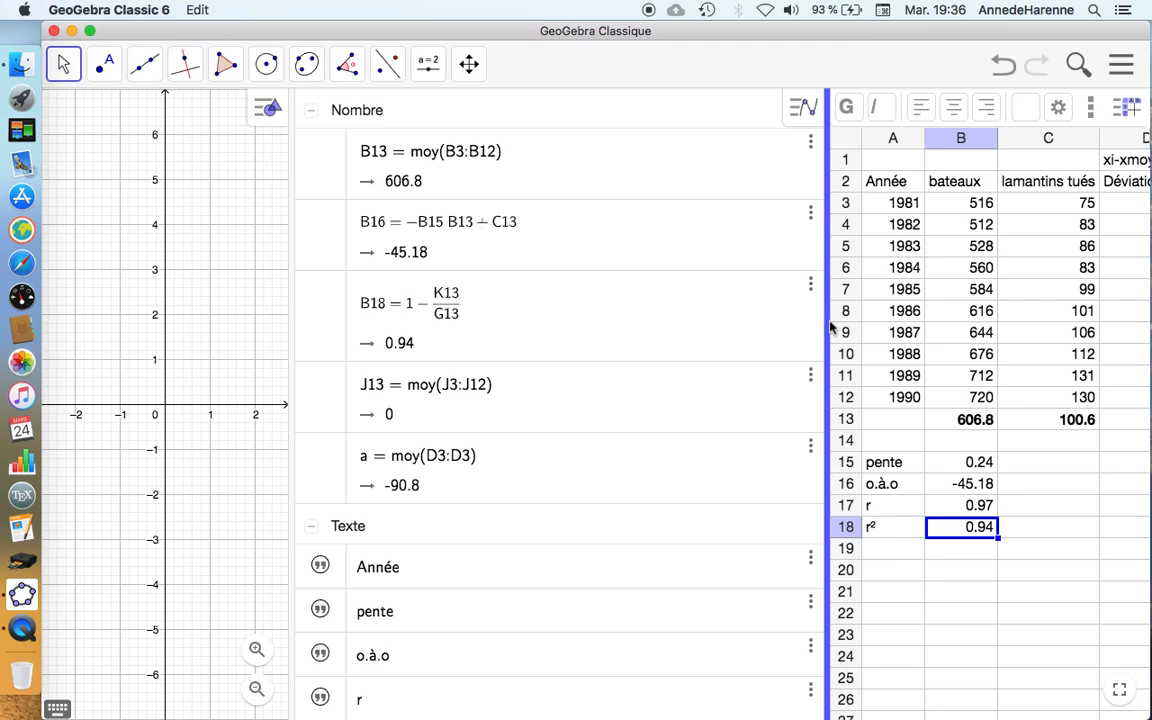
left_click_drag(291, 327, 533, 325)
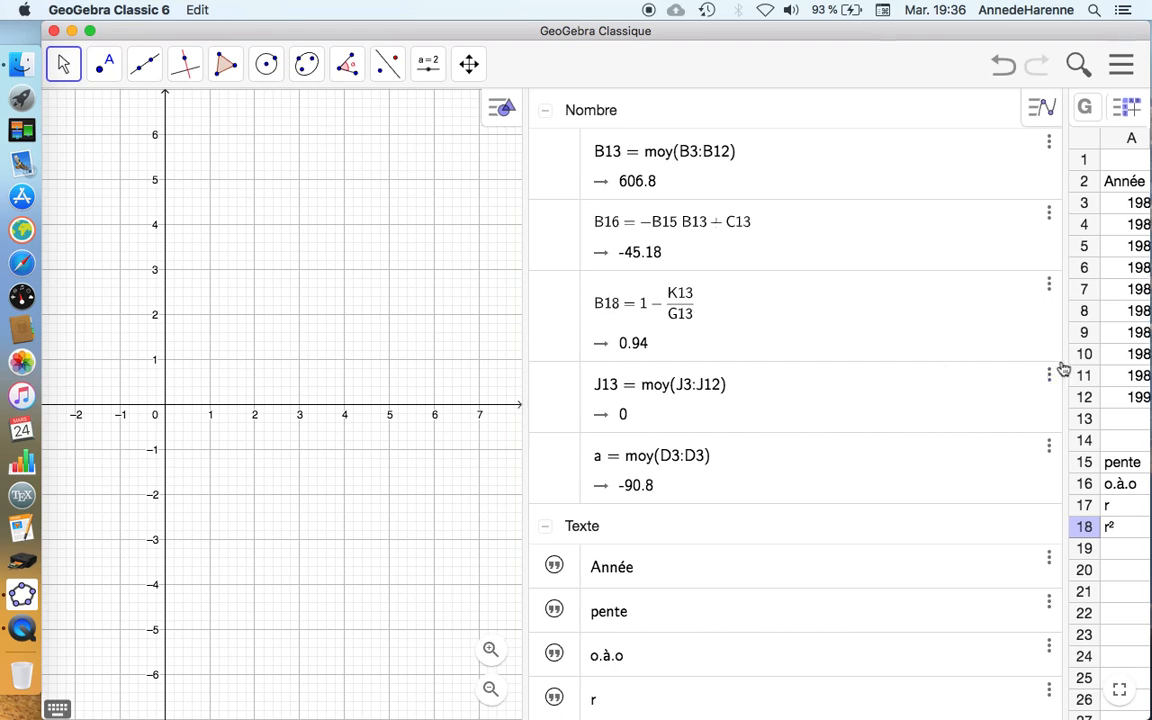
left_click_drag(1066, 366, 845, 353)
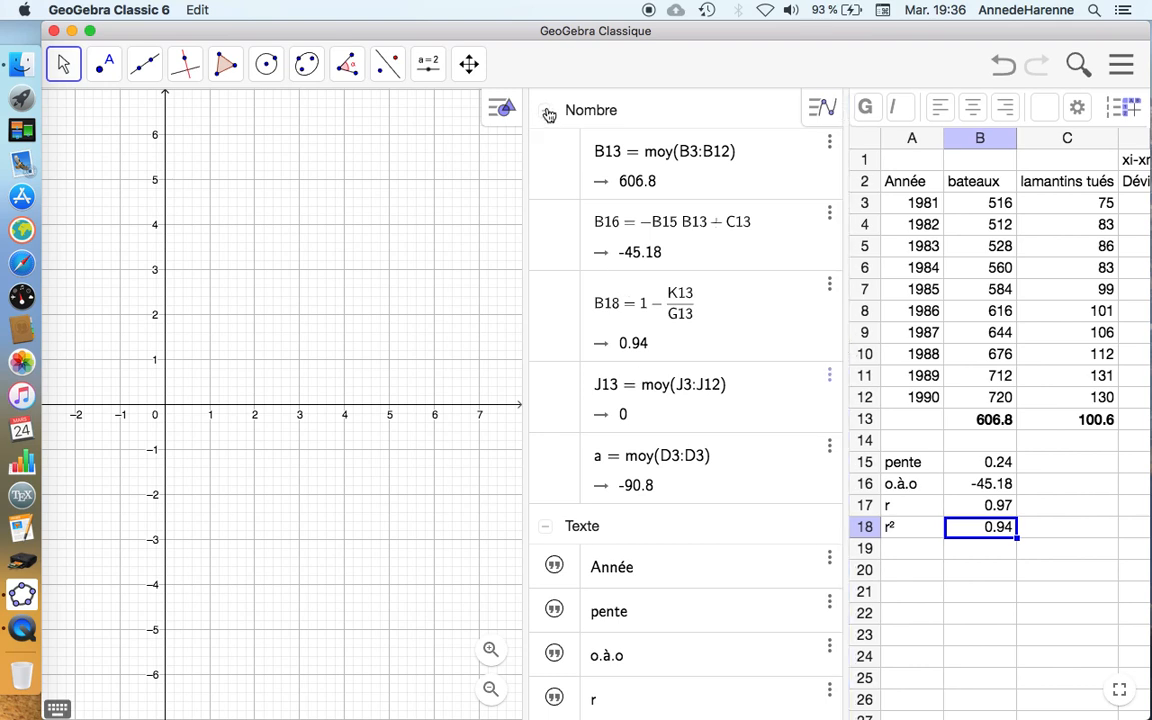
- Collapse the Nombre and Texte categories in the Algebra view
left_click(822, 108)
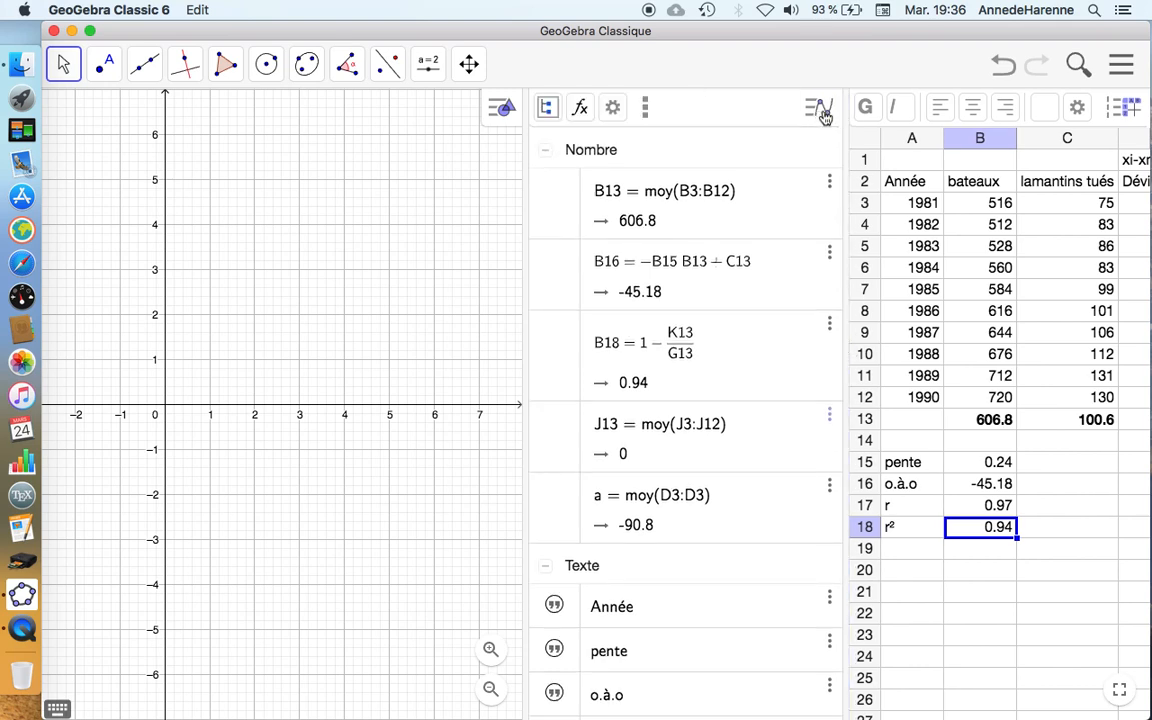
left_click(547, 151)
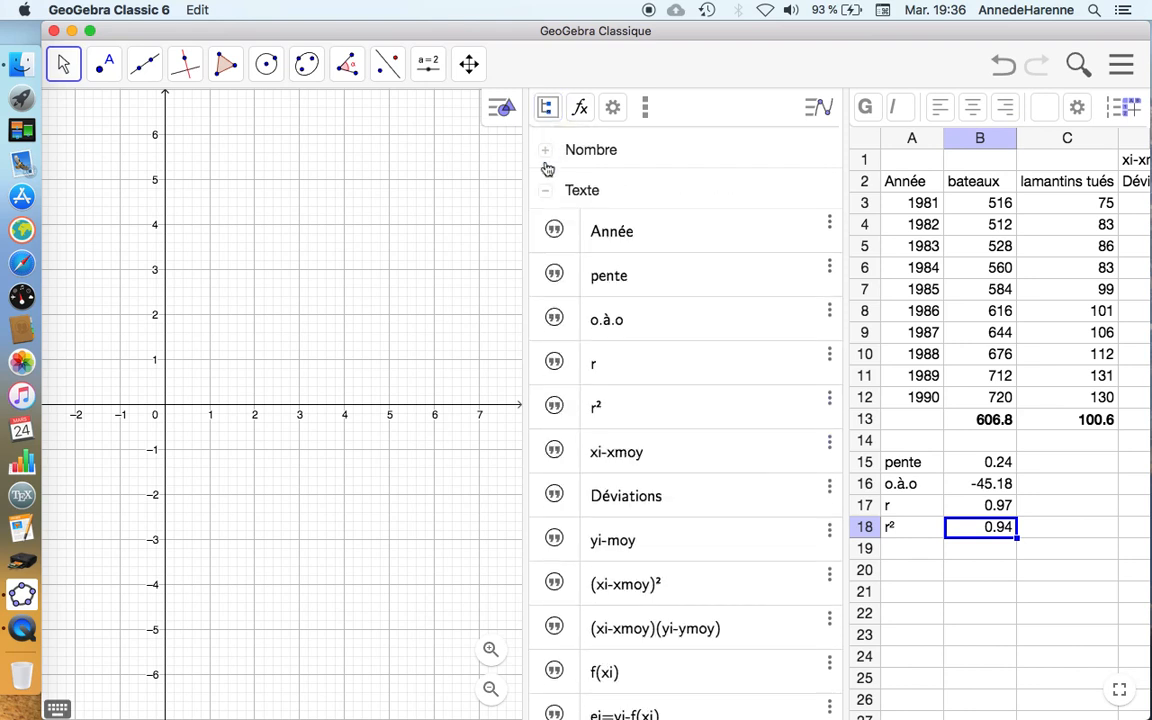
left_click(546, 196)
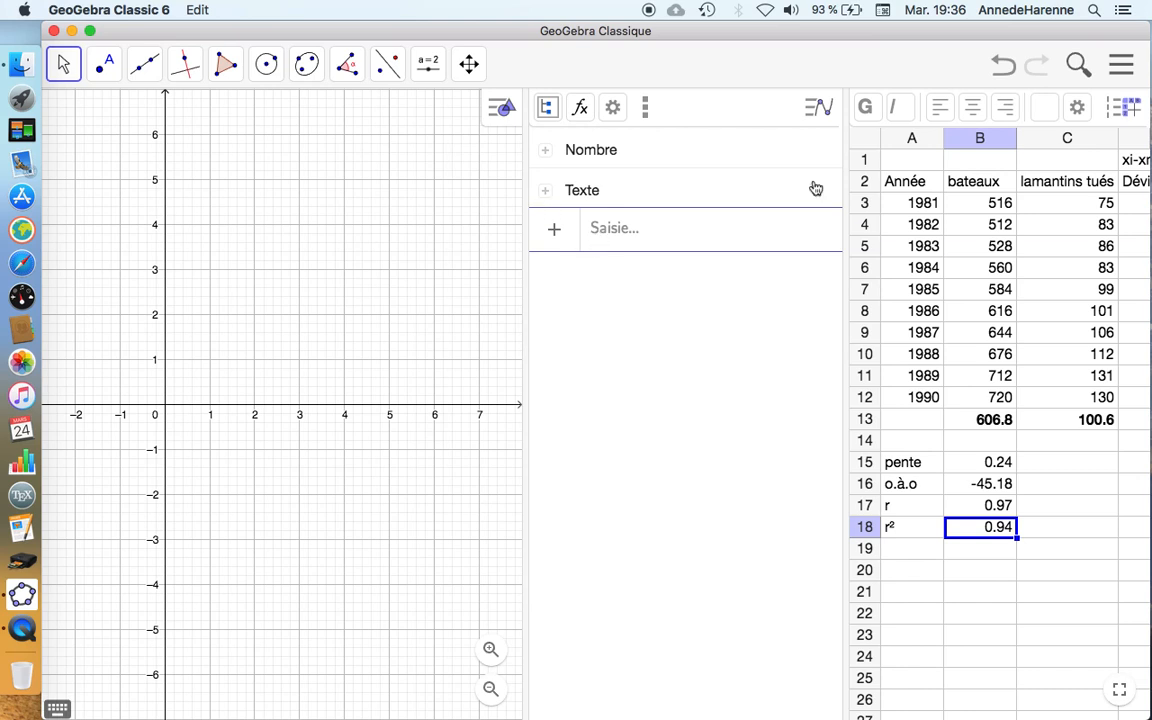
- Create a list of dependent points named XY from the boats and killed manatees data in B3:C12
left_click(990, 204)
left_click_drag(1027, 213, 950, 392)
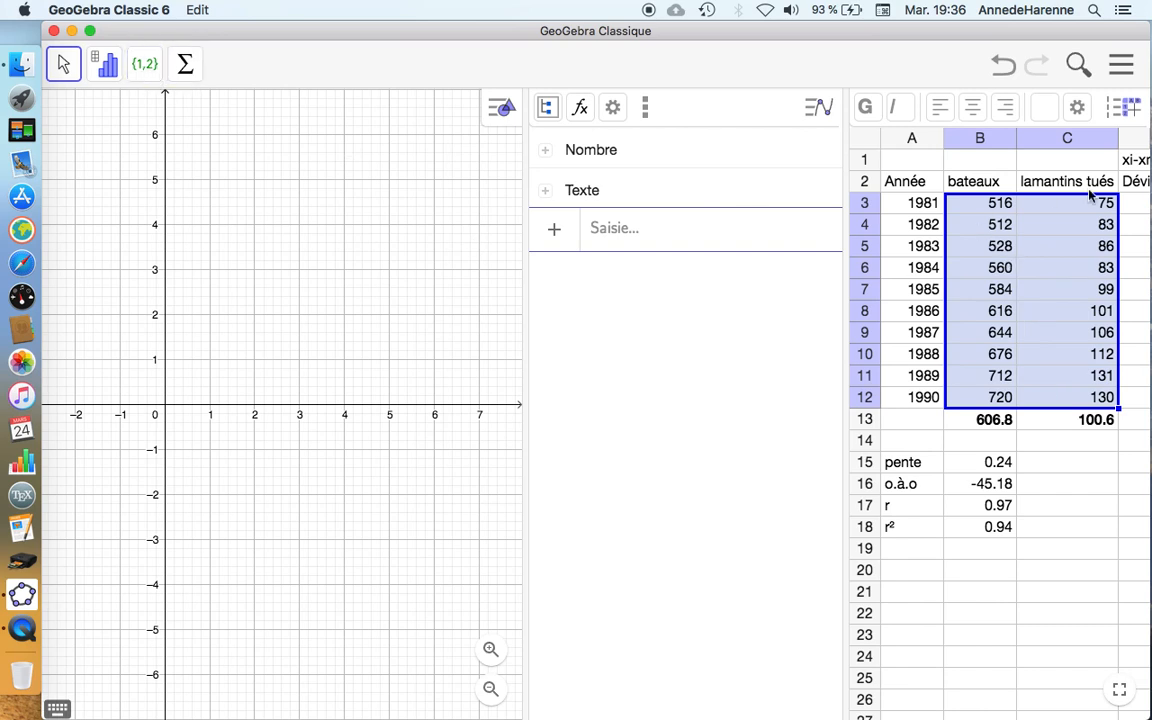
left_click(146, 66)
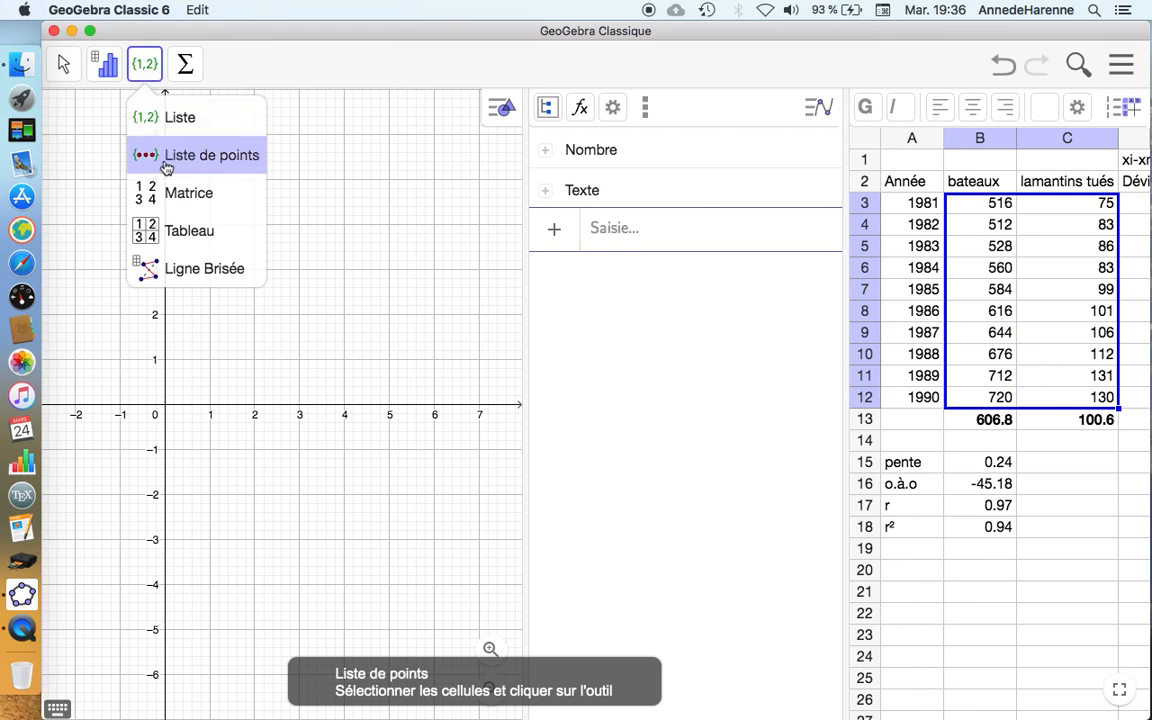
left_click(166, 162)
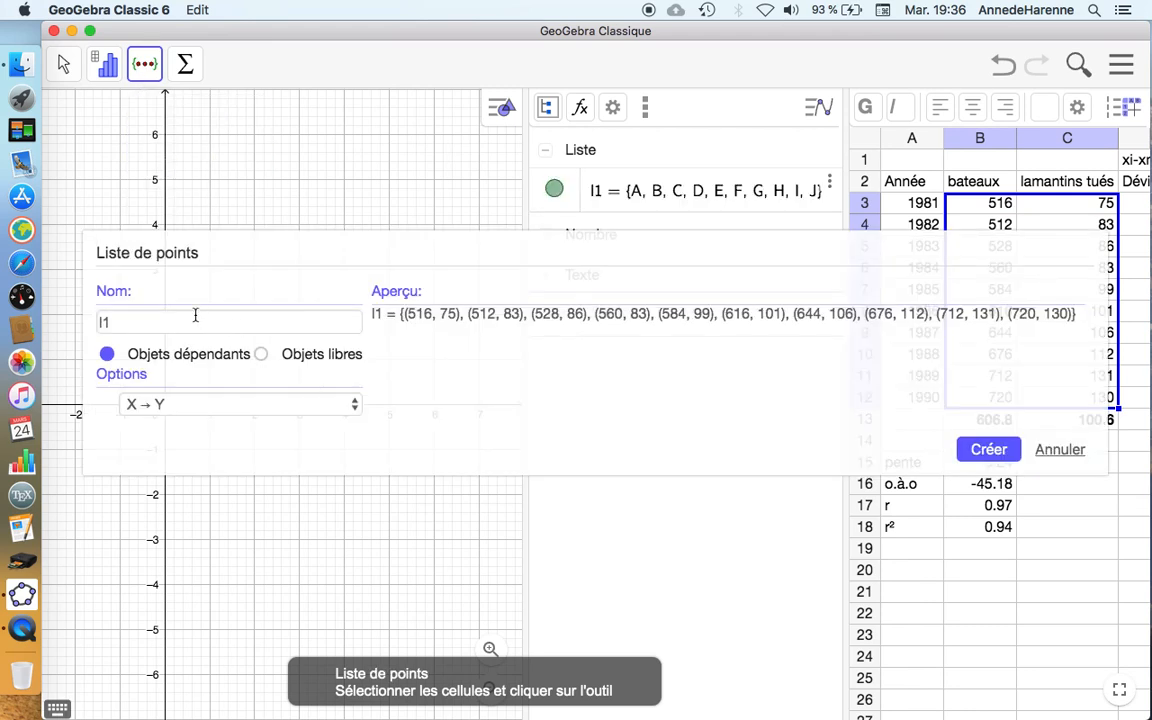
left_click_drag(144, 319, 93, 321)
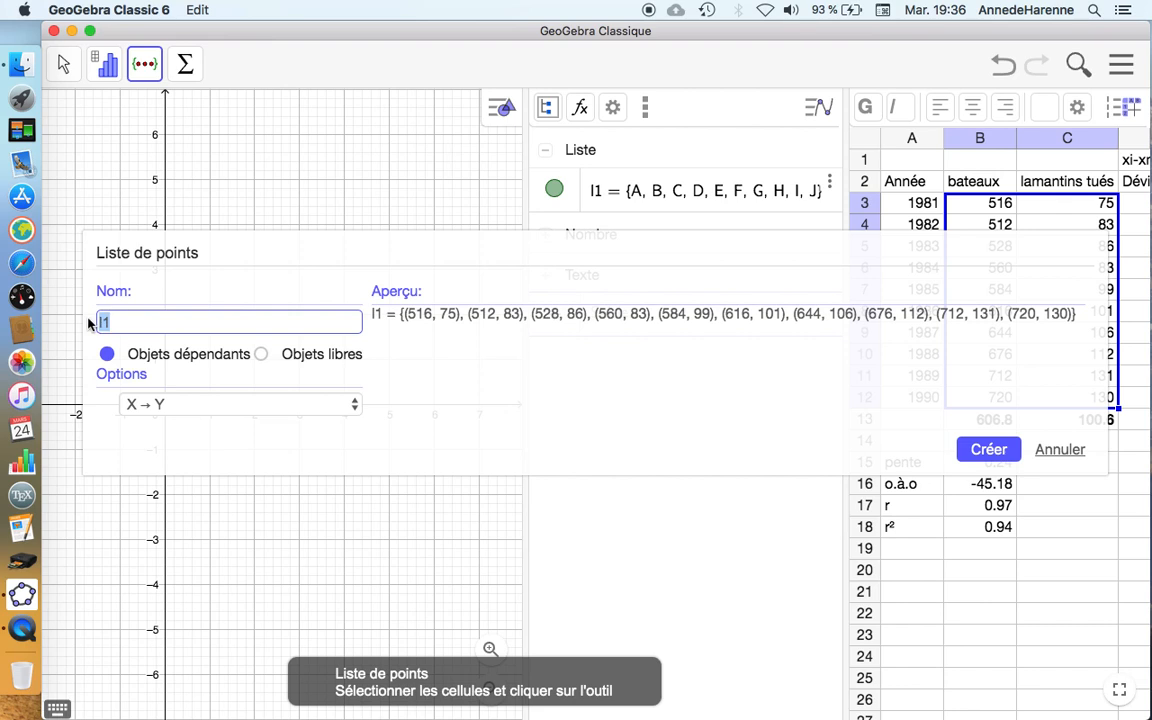
type("XY")
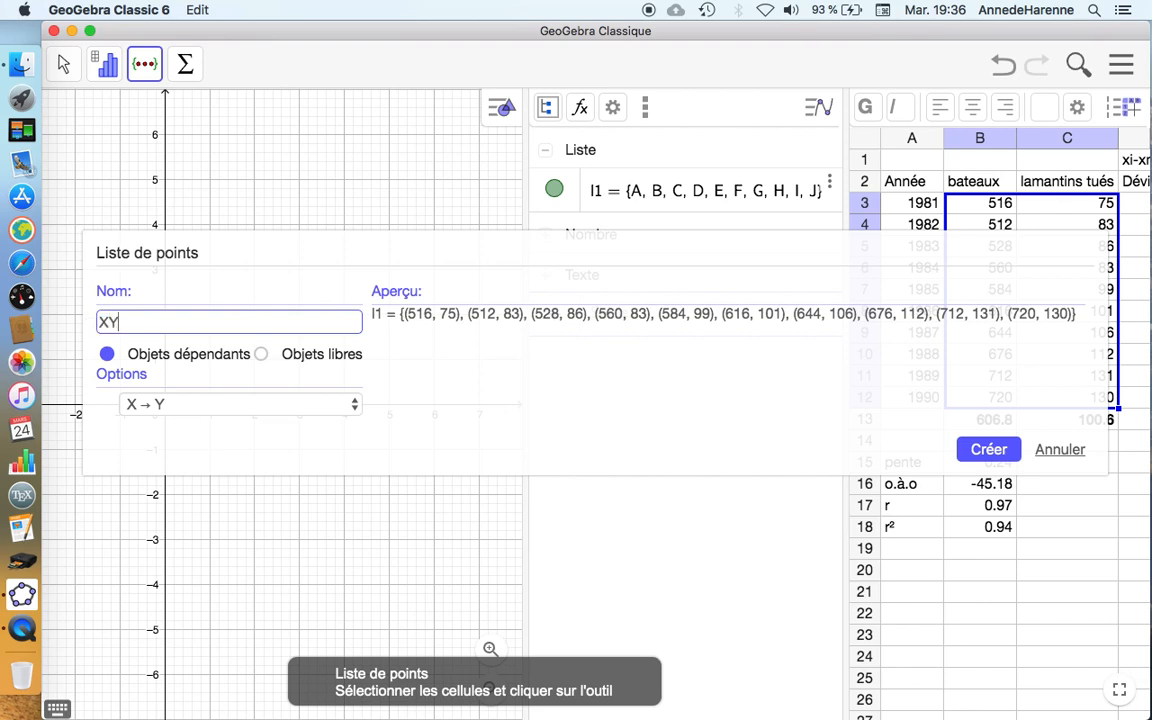
left_click(1000, 451)
scroll(652, 305, "down", 2)
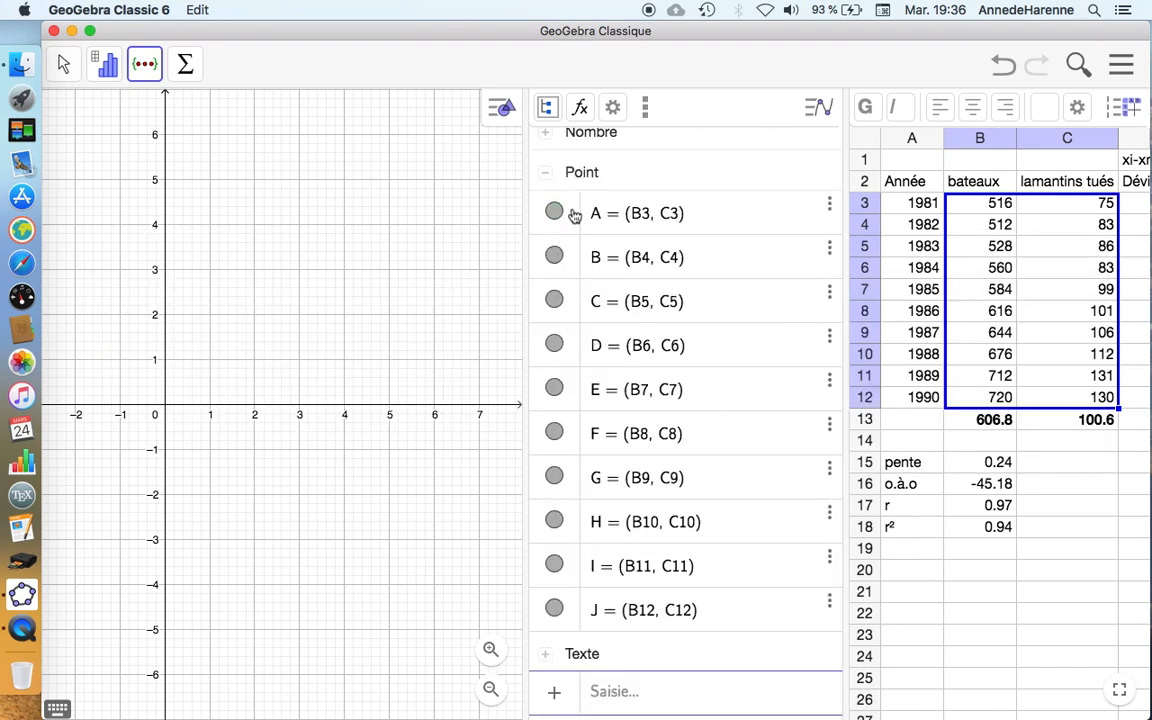
- Frame the ten data points in the Graphics view, with x spanning about 500 to 750 and y up to about 300
left_click_drag(307, 384, 306, 517)
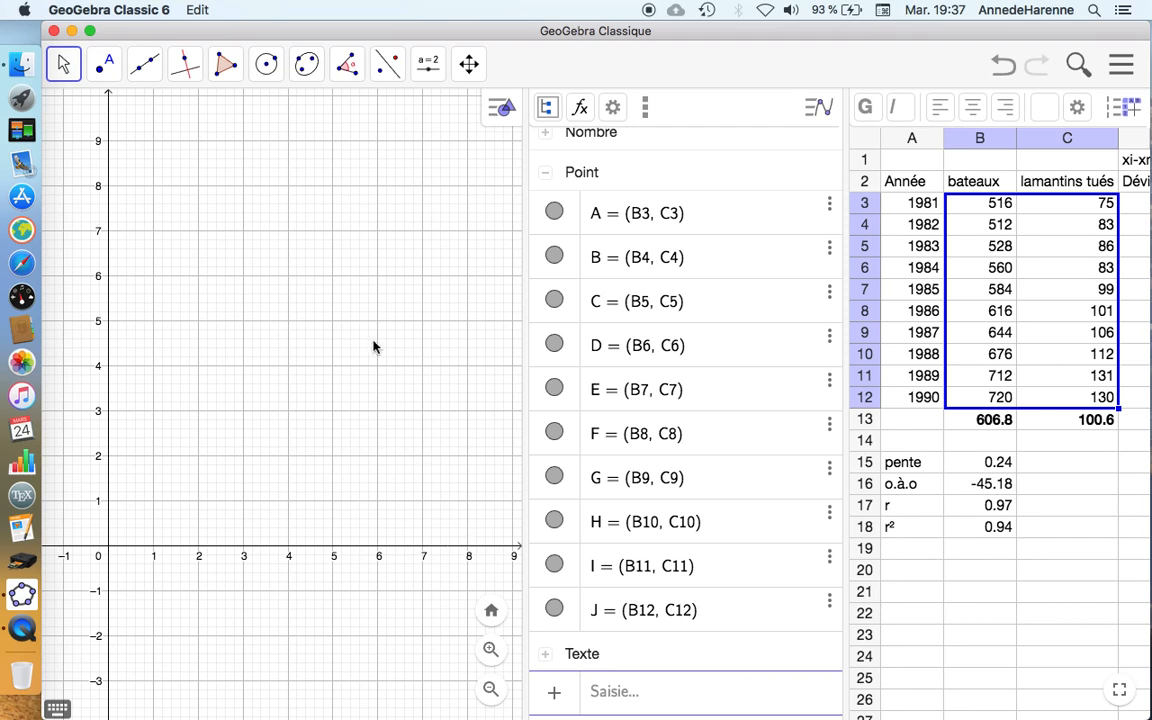
scroll(295, 370, "down", 3)
scroll(289, 372, "down", 5)
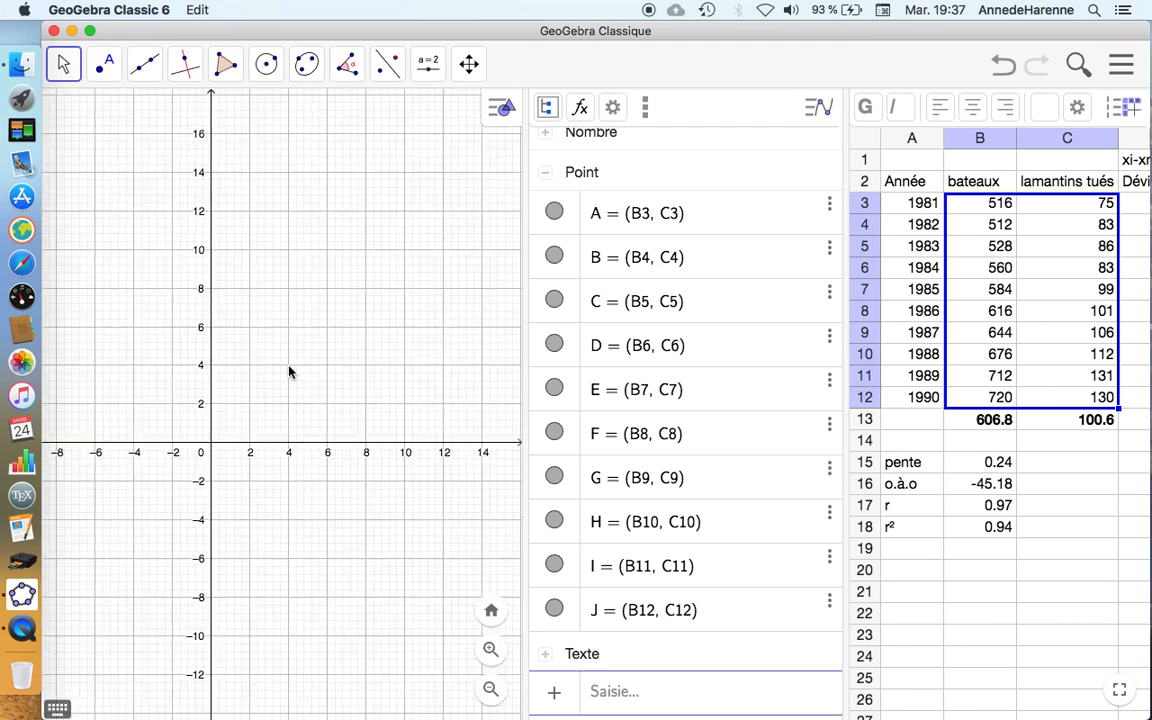
scroll(289, 372, "down", 5)
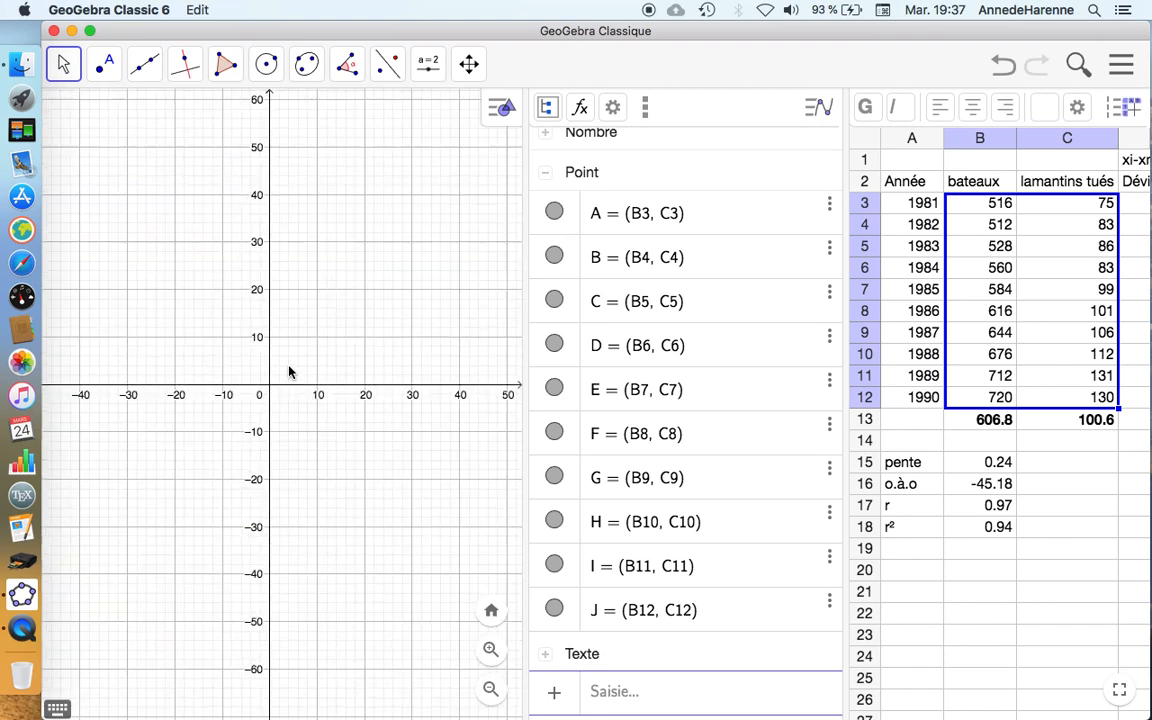
scroll(222, 390, "down", 8)
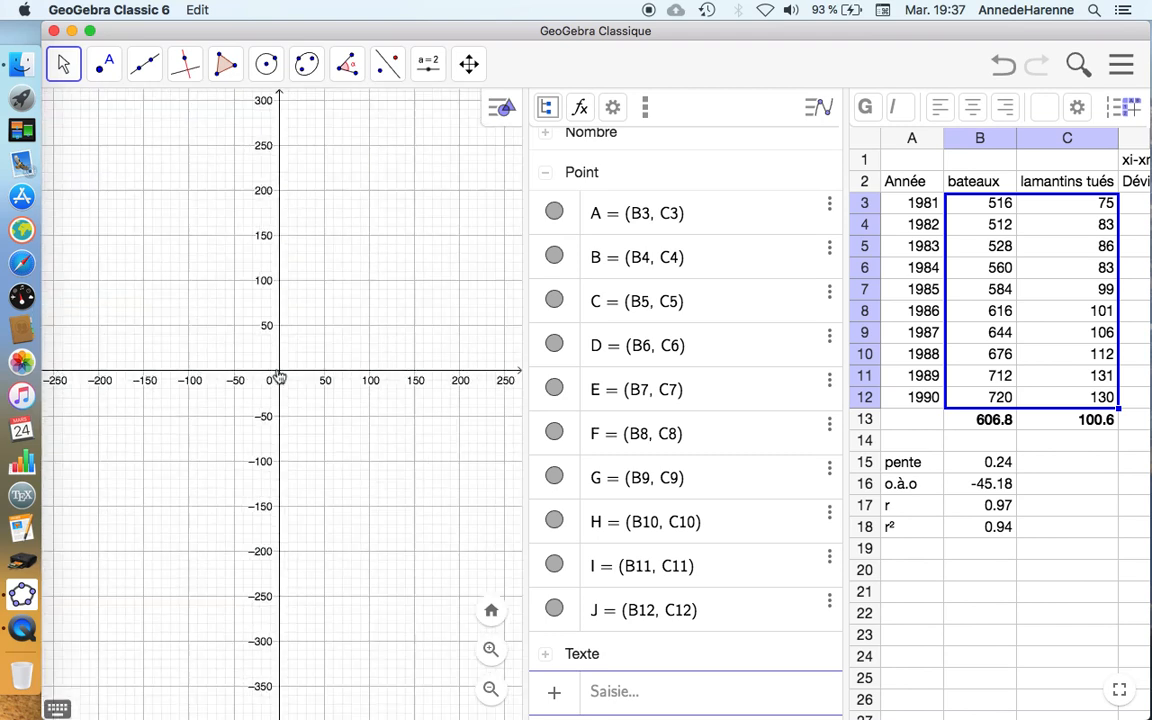
scroll(220, 391, "down", 2)
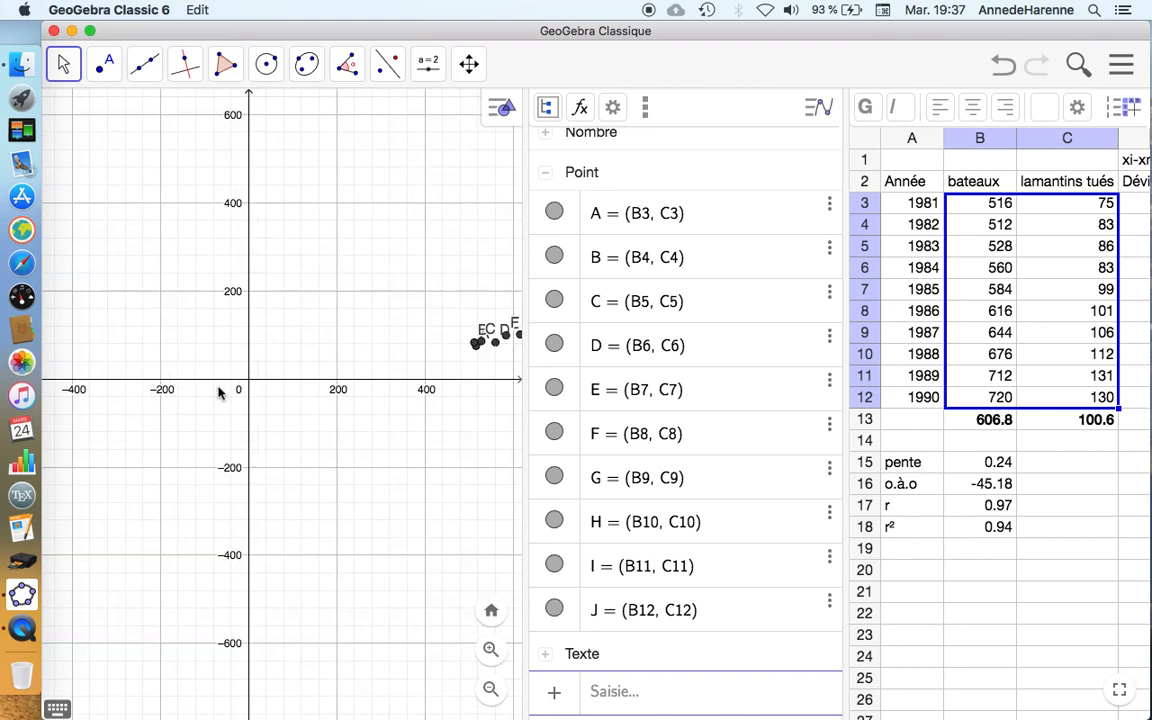
scroll(220, 391, "up", 4)
left_click_drag(358, 368, 117, 464)
left_click_drag(258, 434, 126, 527)
left_click_drag(349, 568, 323, 566)
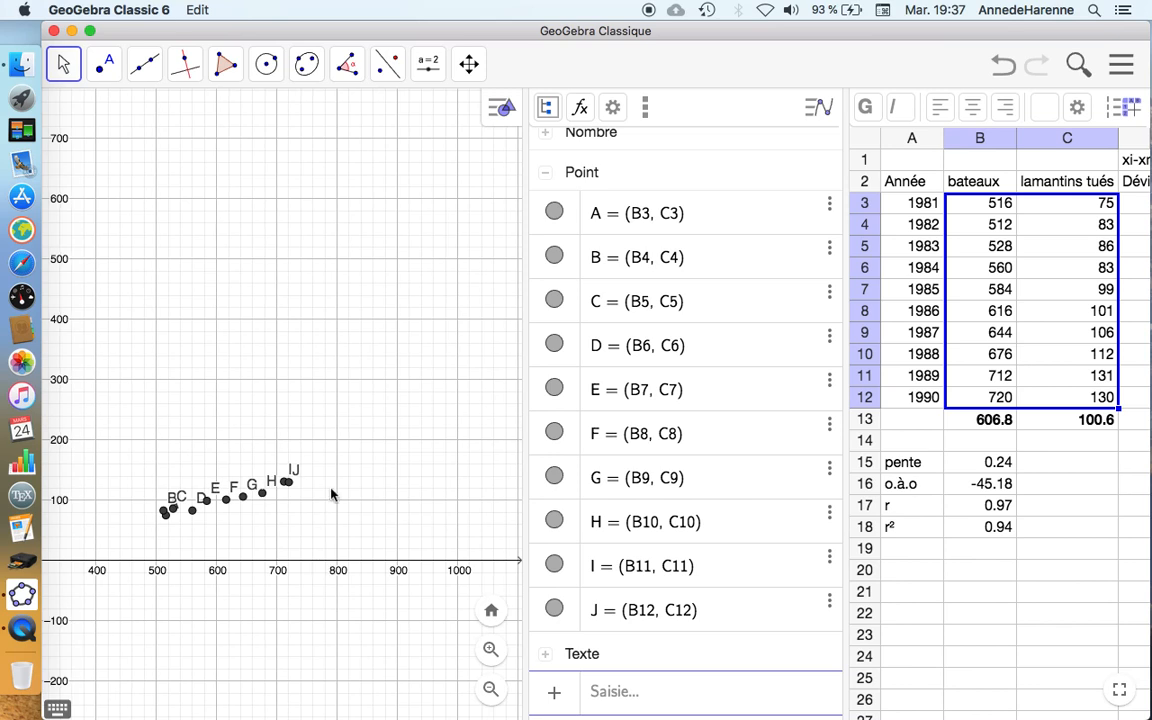
scroll(326, 500, "up", 5)
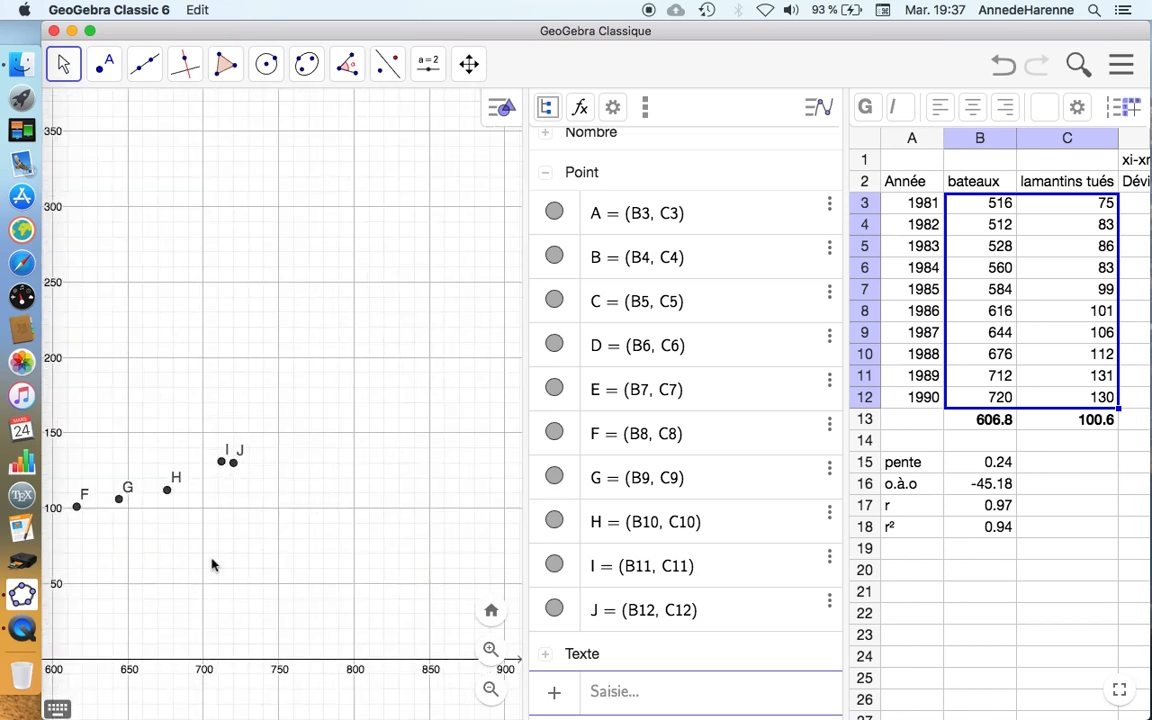
left_click_drag(205, 559, 399, 501)
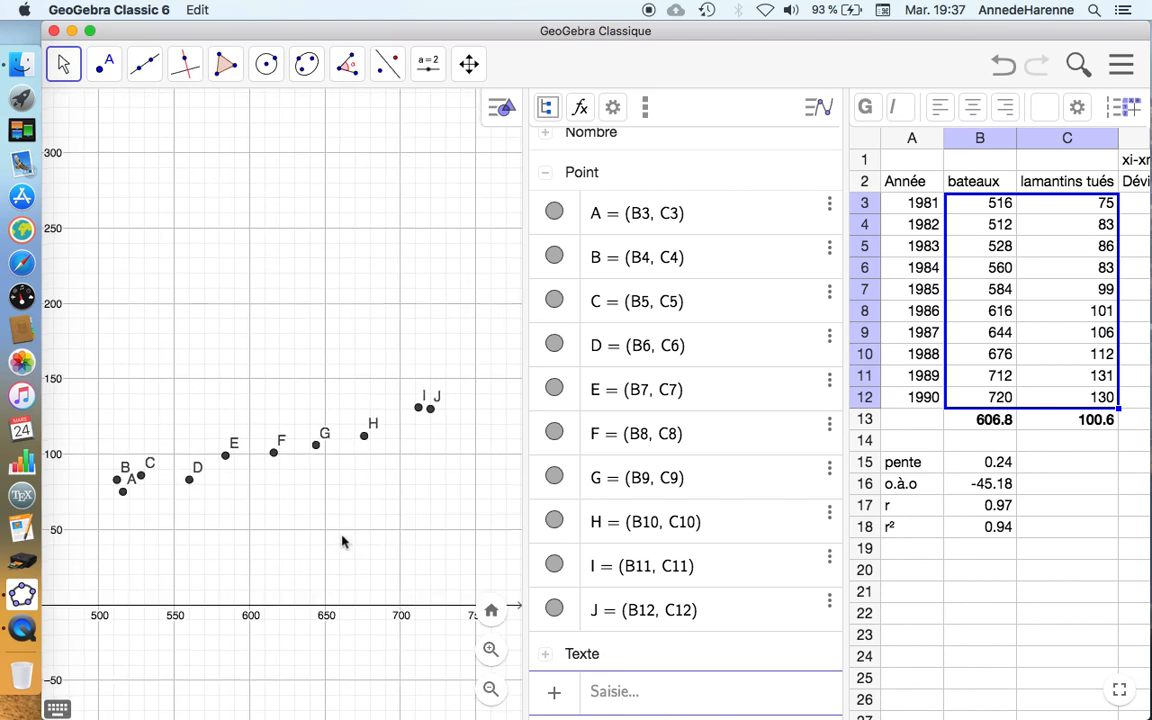
- Hide the labels of all data points A to J
left_click(274, 452)
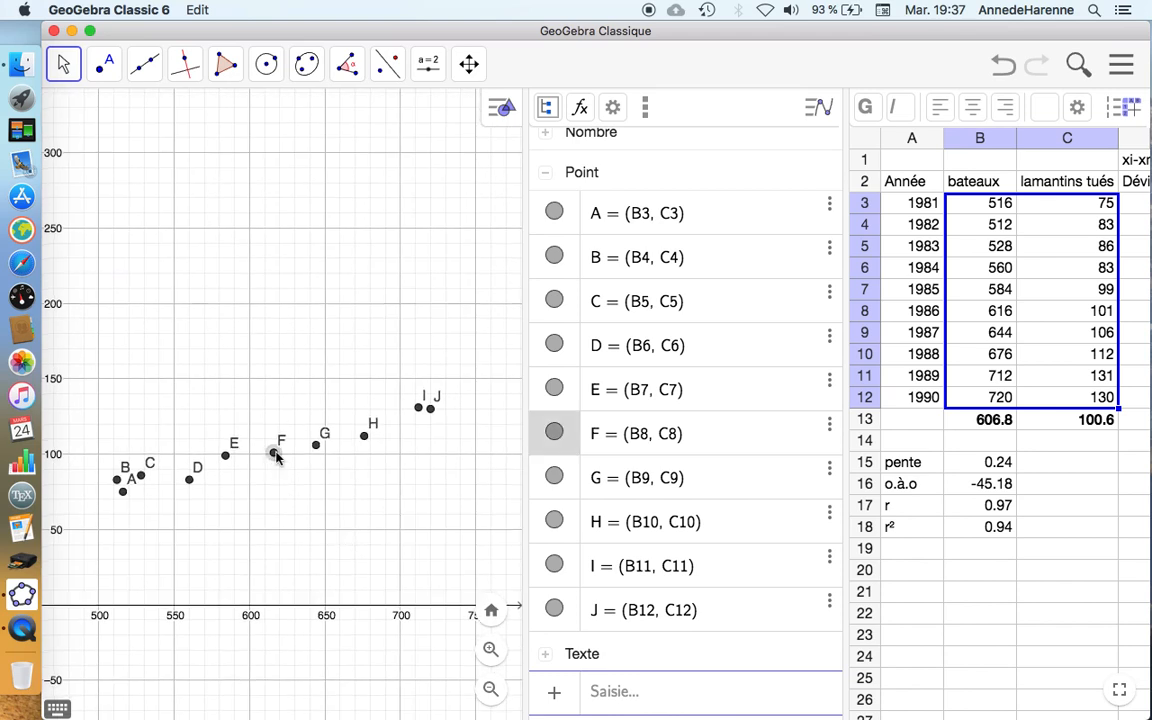
left_click(504, 109)
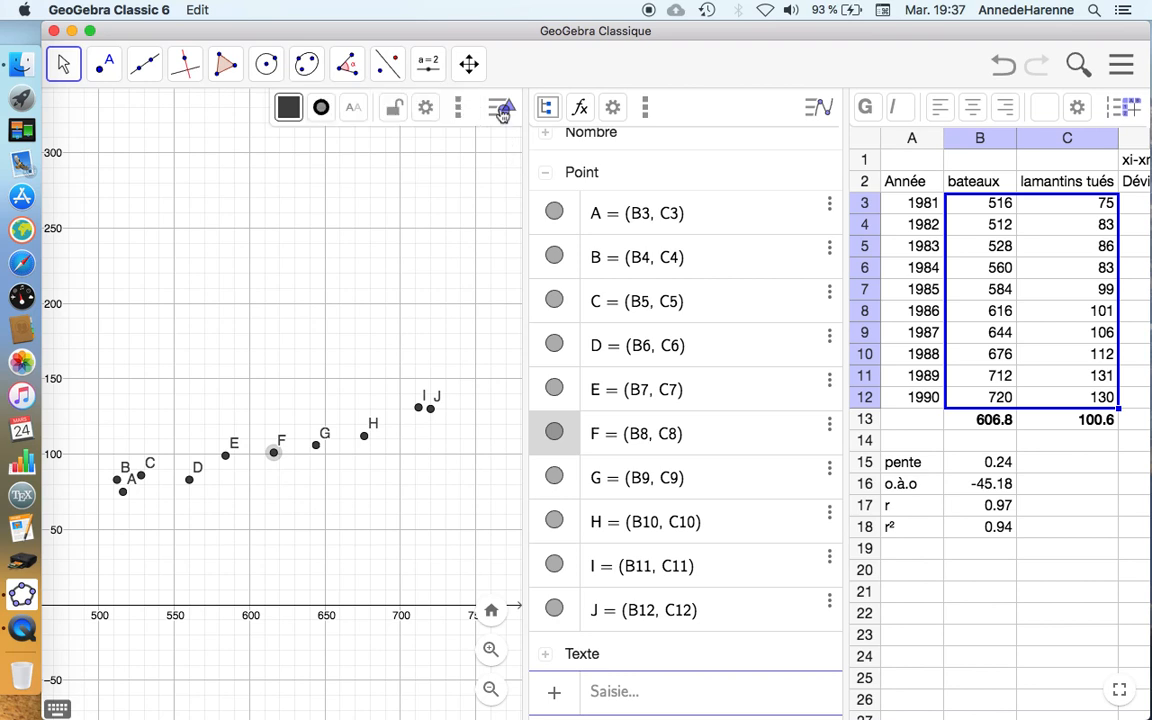
left_click(585, 177)
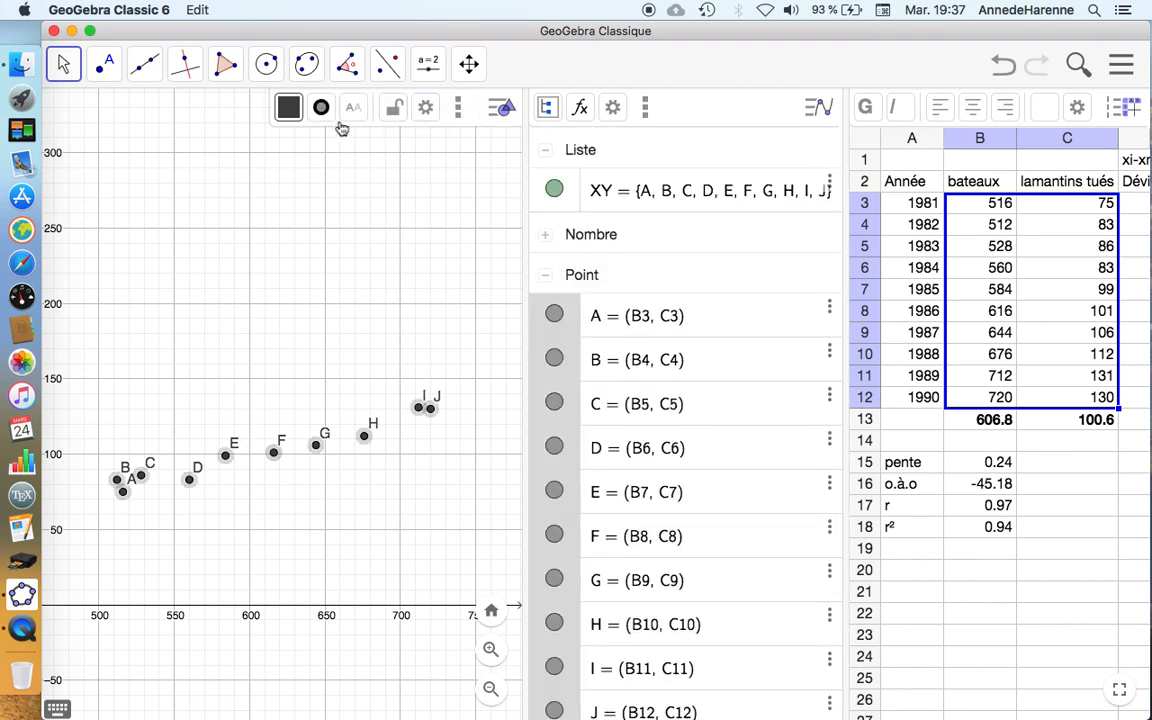
left_click(350, 118)
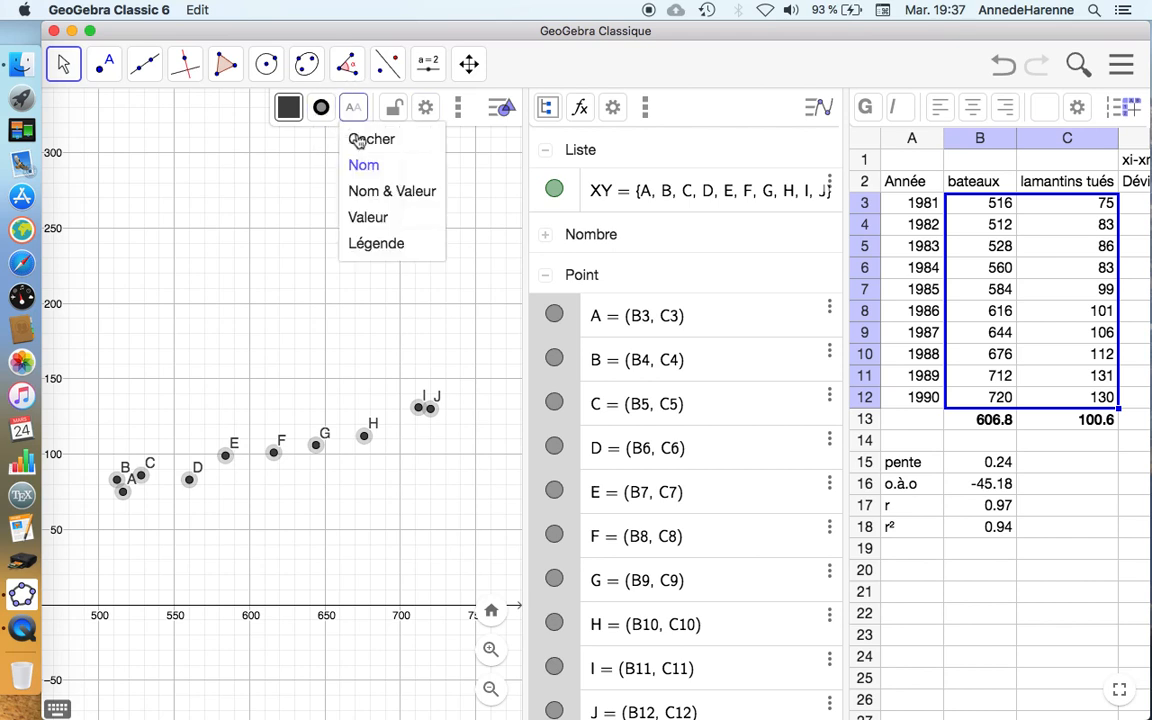
left_click(352, 141)
- Color the data points A to J blue and set their size to 3
left_click(290, 116)
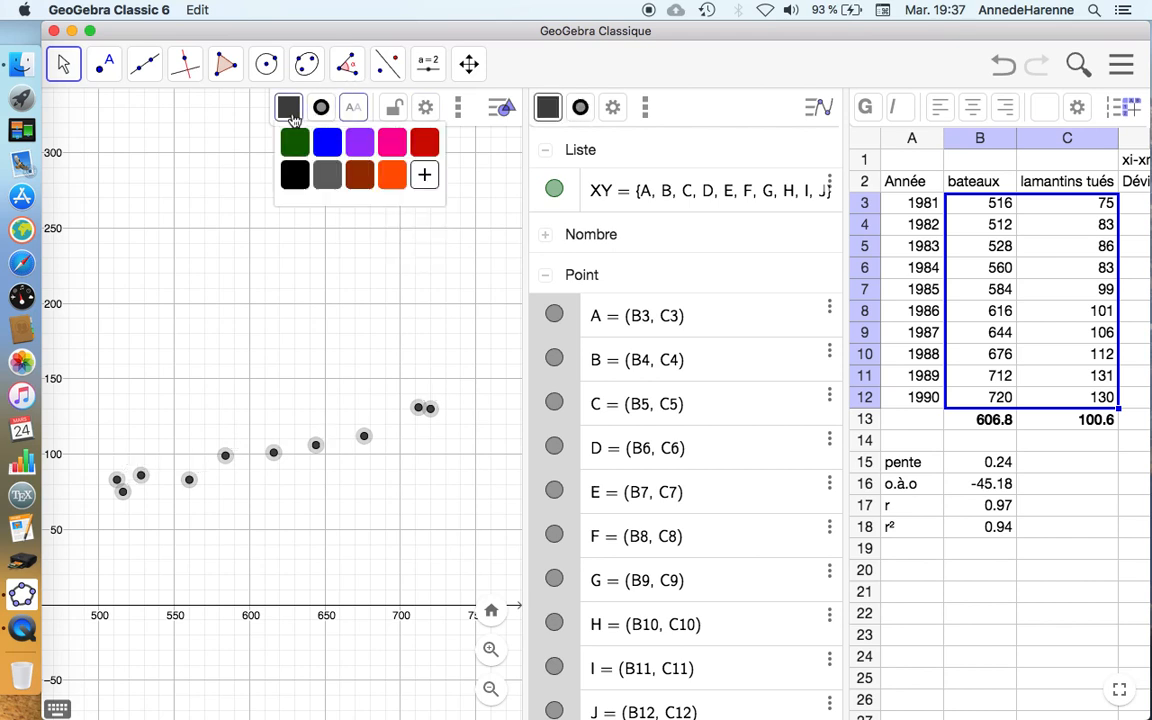
left_click(327, 146)
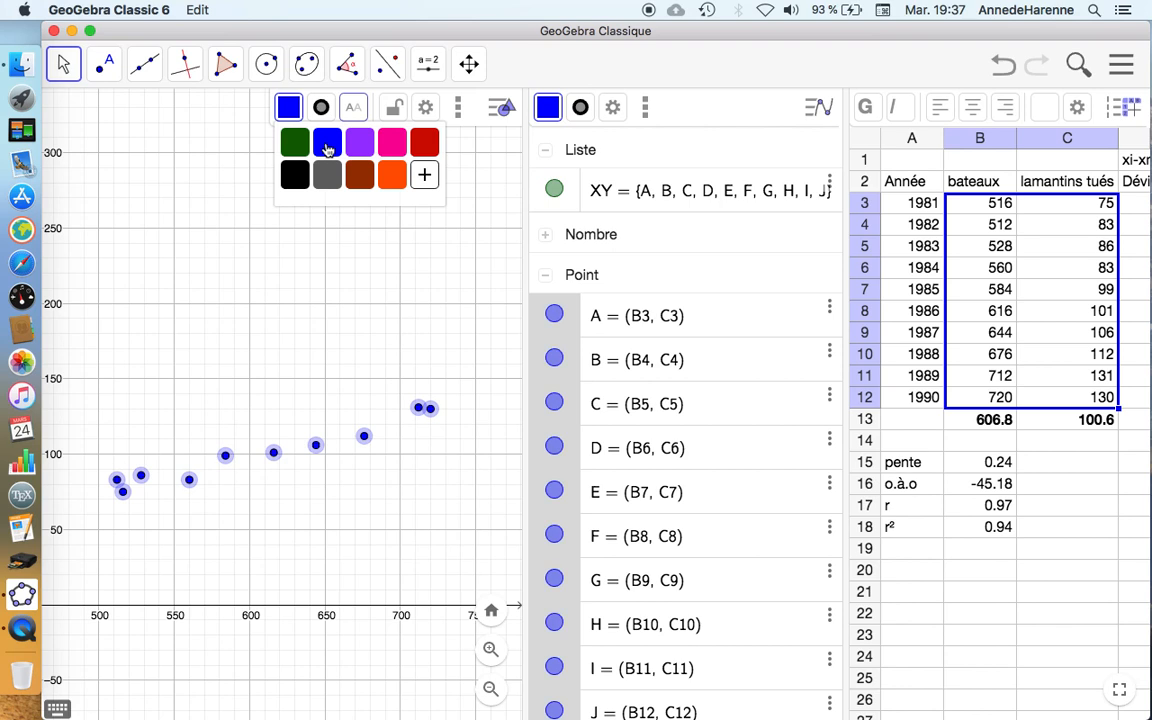
left_click(321, 107)
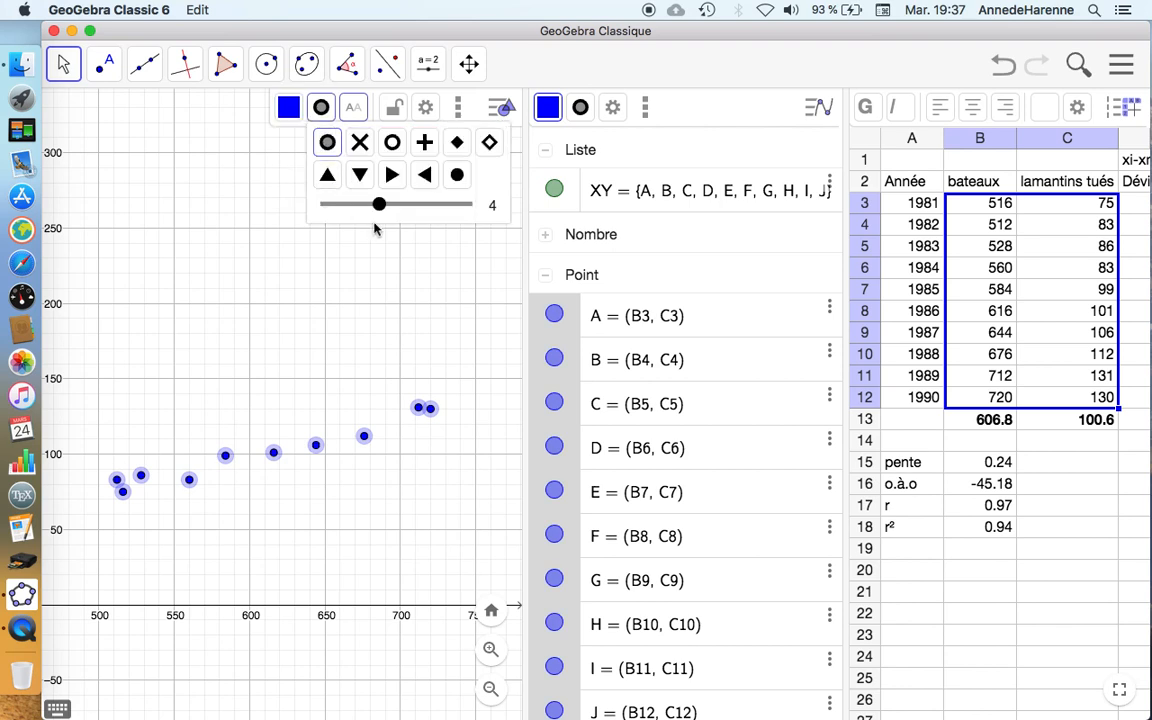
left_click_drag(377, 208, 363, 209)
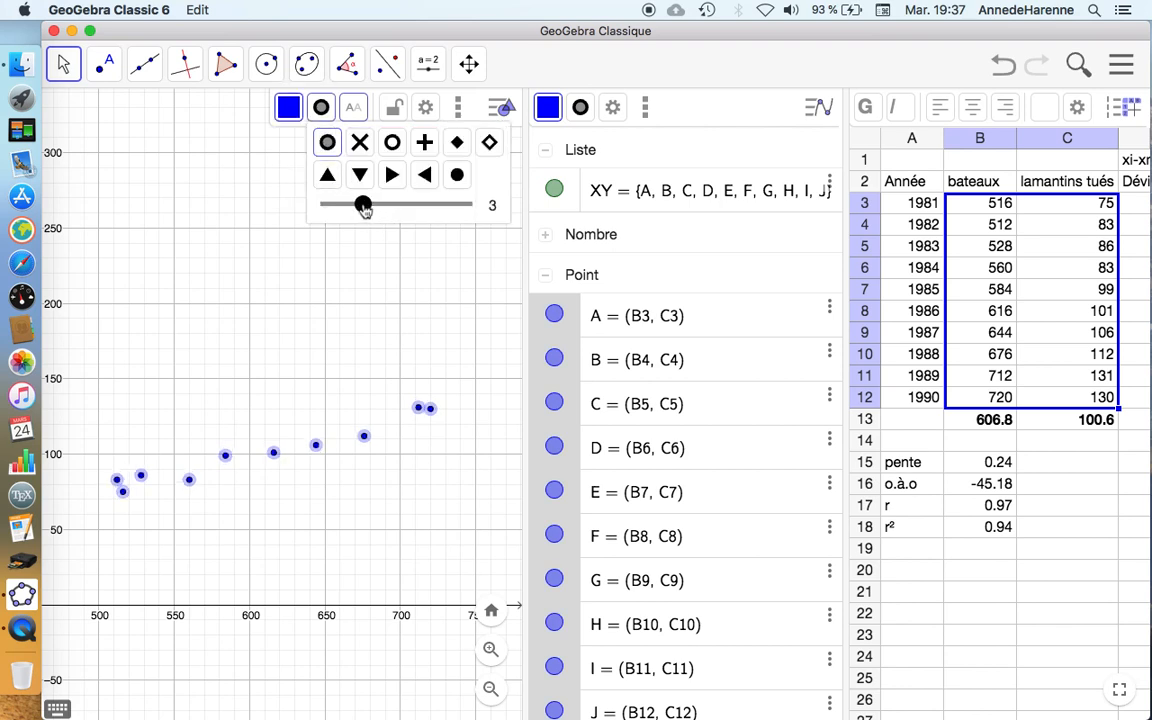
left_click(386, 319)
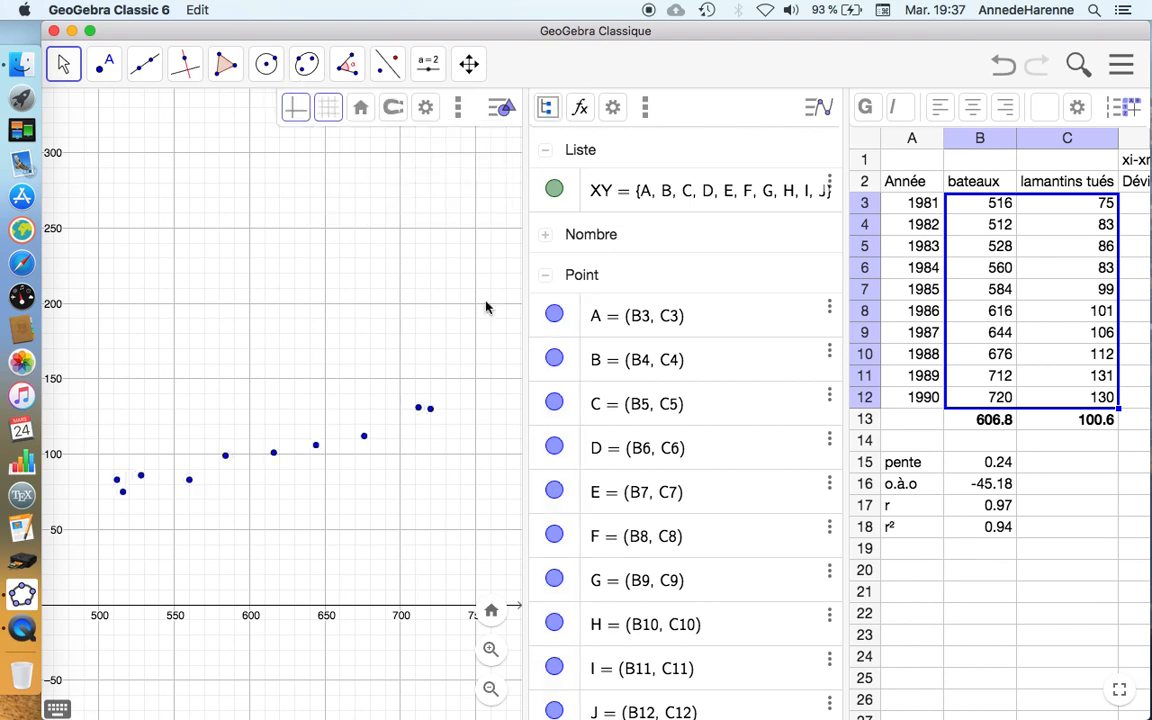
- Create a list of dependent points named Point Moyen from the two means in B13:C13
left_click(976, 424)
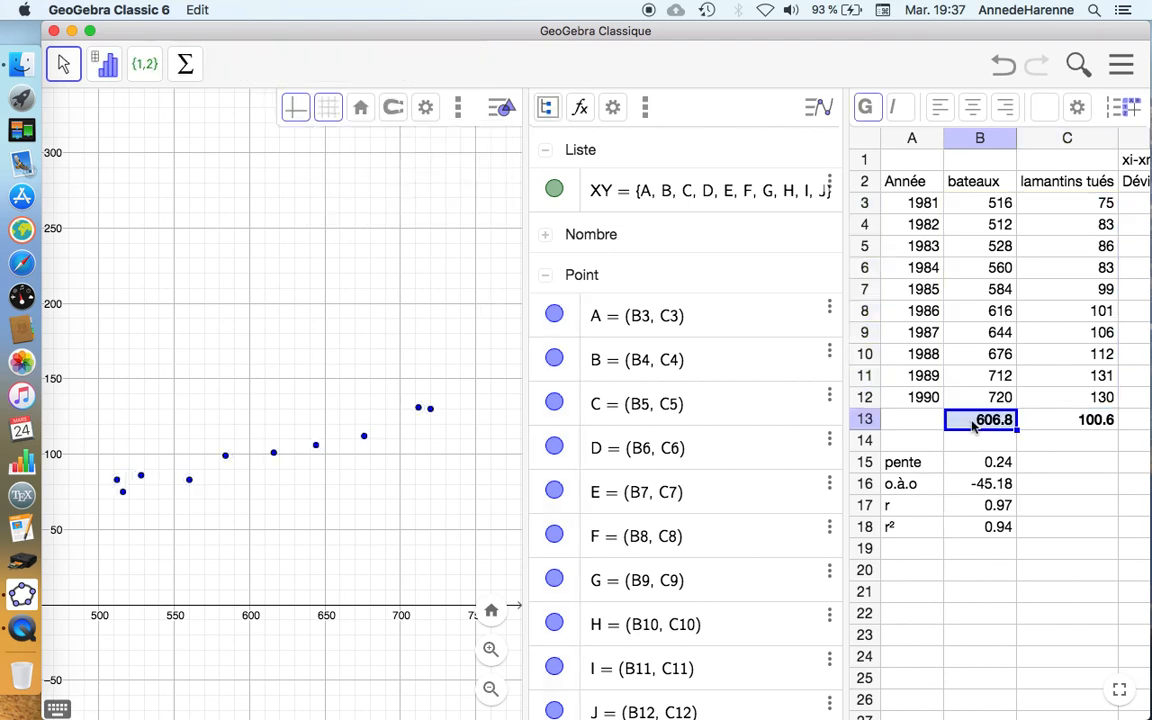
left_click_drag(1012, 425, 1092, 421)
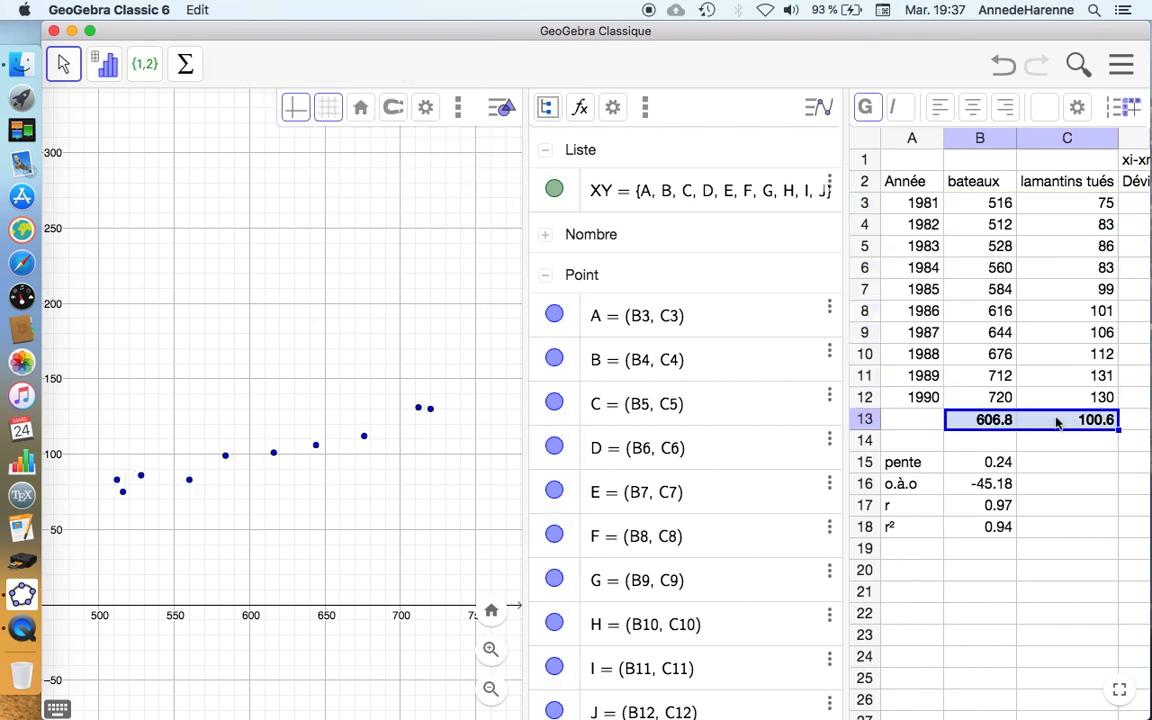
left_click(145, 64)
left_click(150, 154)
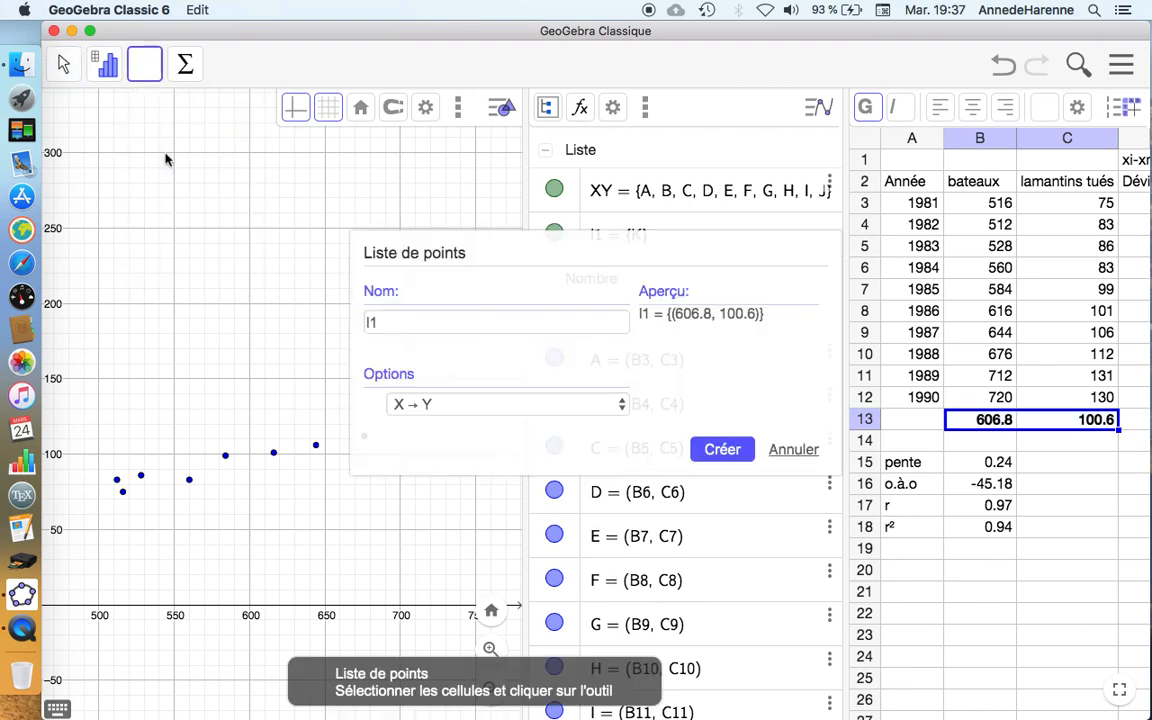
left_click_drag(387, 323, 355, 331)
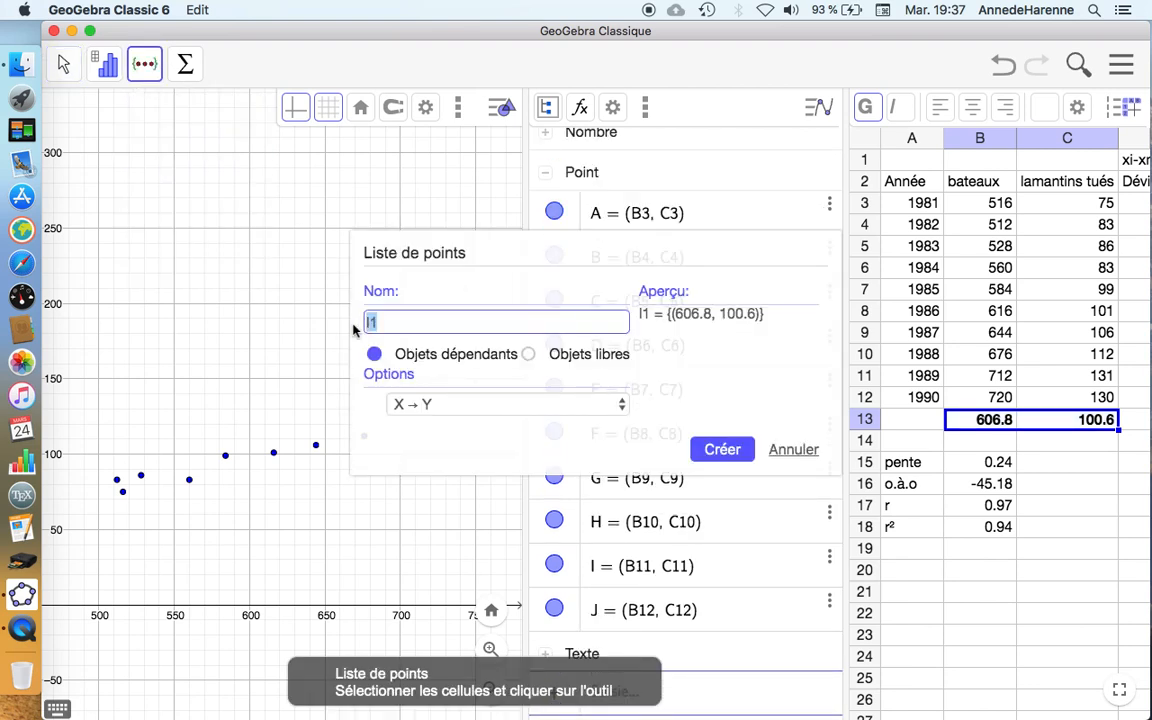
type("Point Moyen")
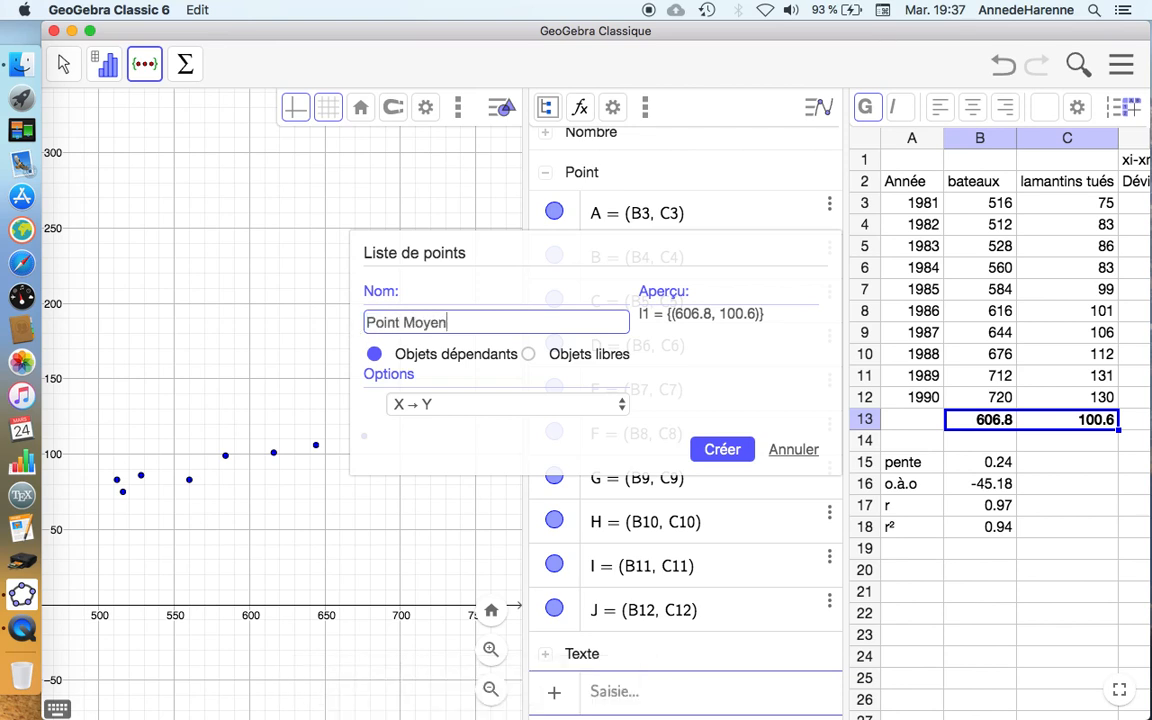
left_click(720, 451)
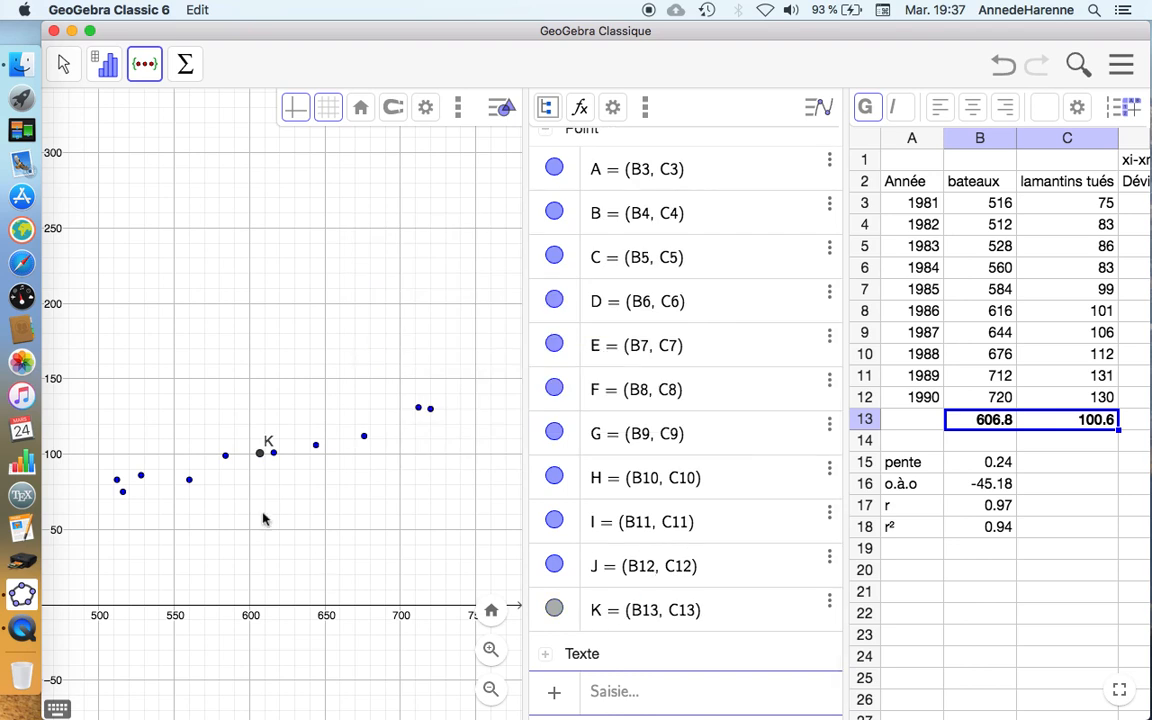
- Format the mean point K as a red cross
left_click(263, 456)
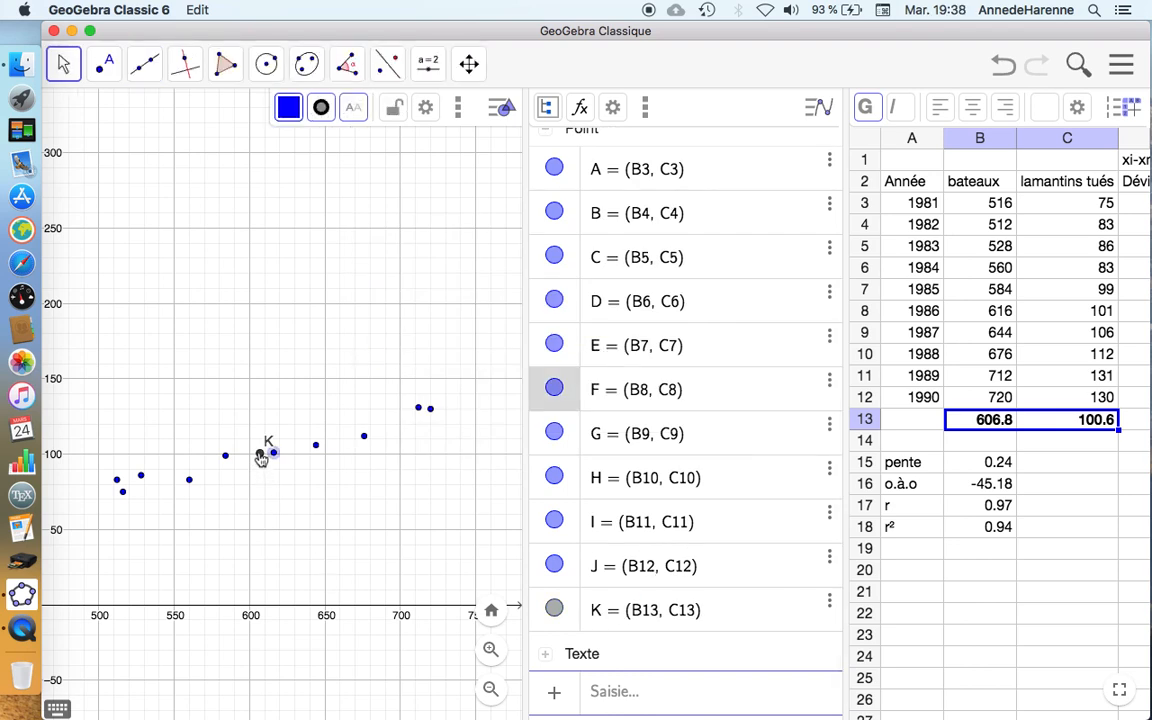
left_click(260, 456)
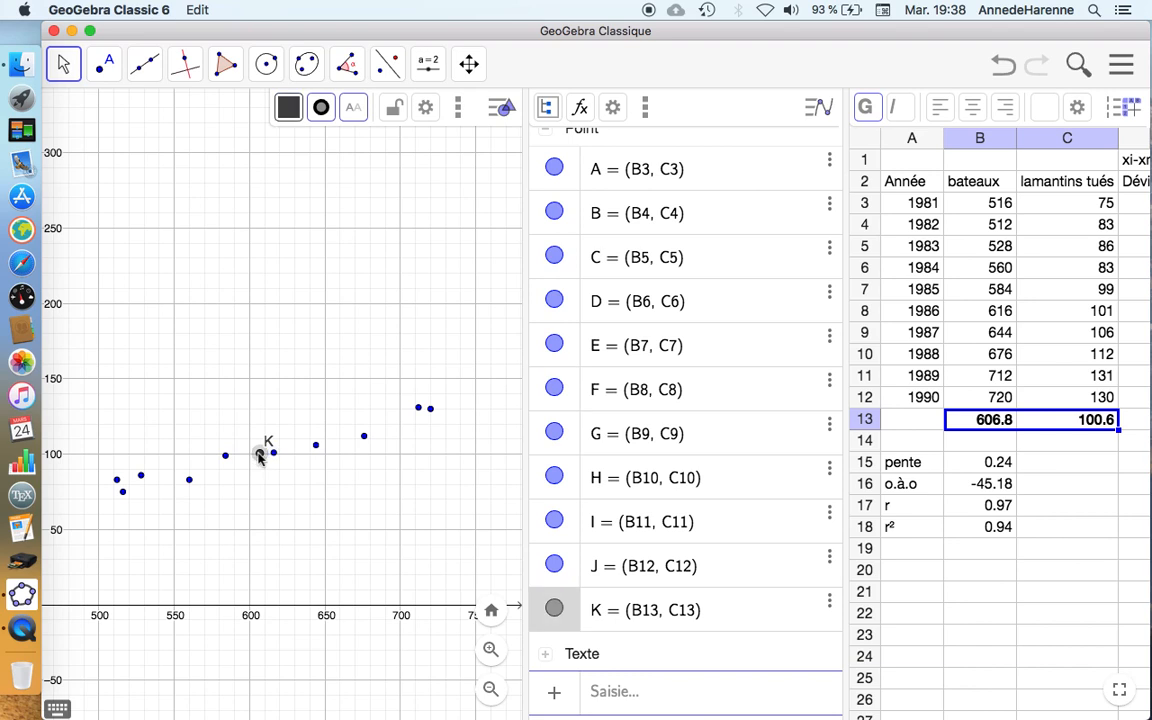
left_click(288, 110)
left_click(424, 143)
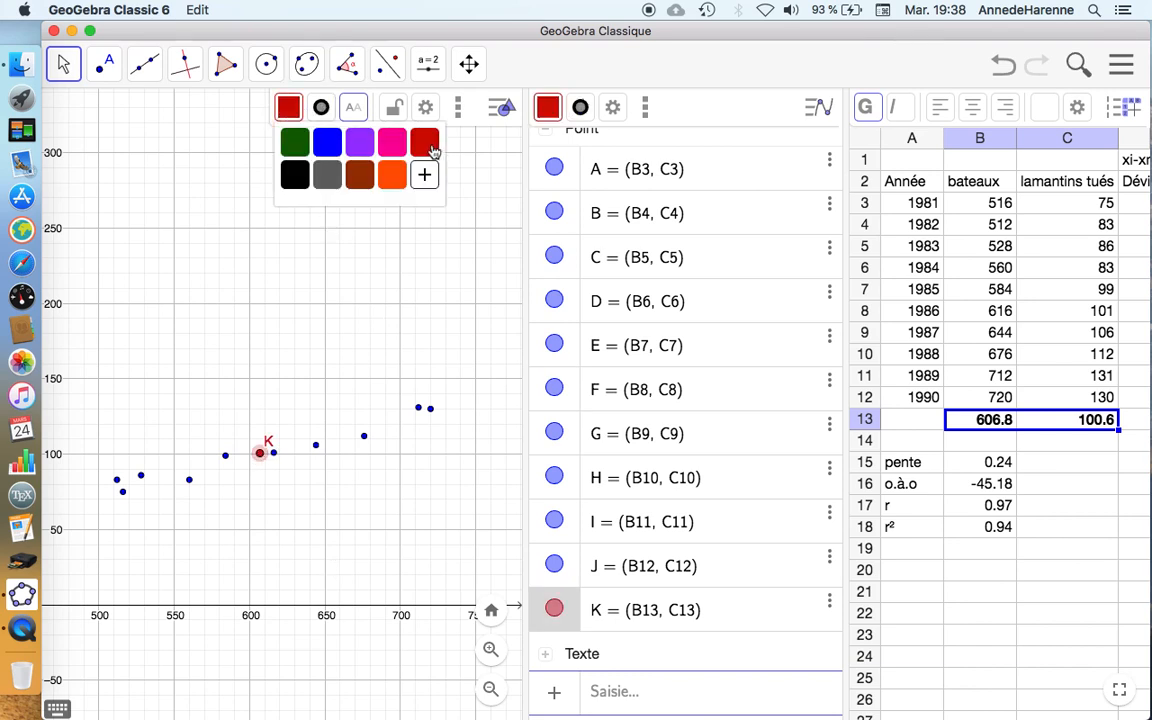
left_click(321, 107)
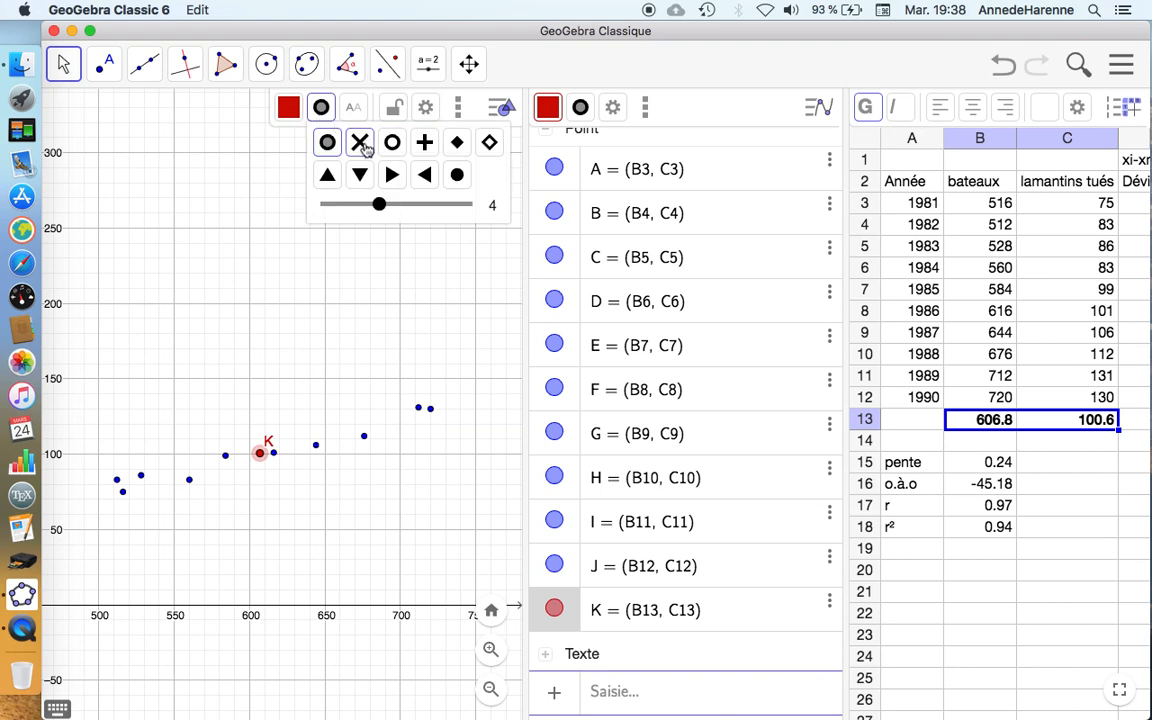
left_click(360, 142)
- Hide the label of the mean point K
left_click(354, 107)
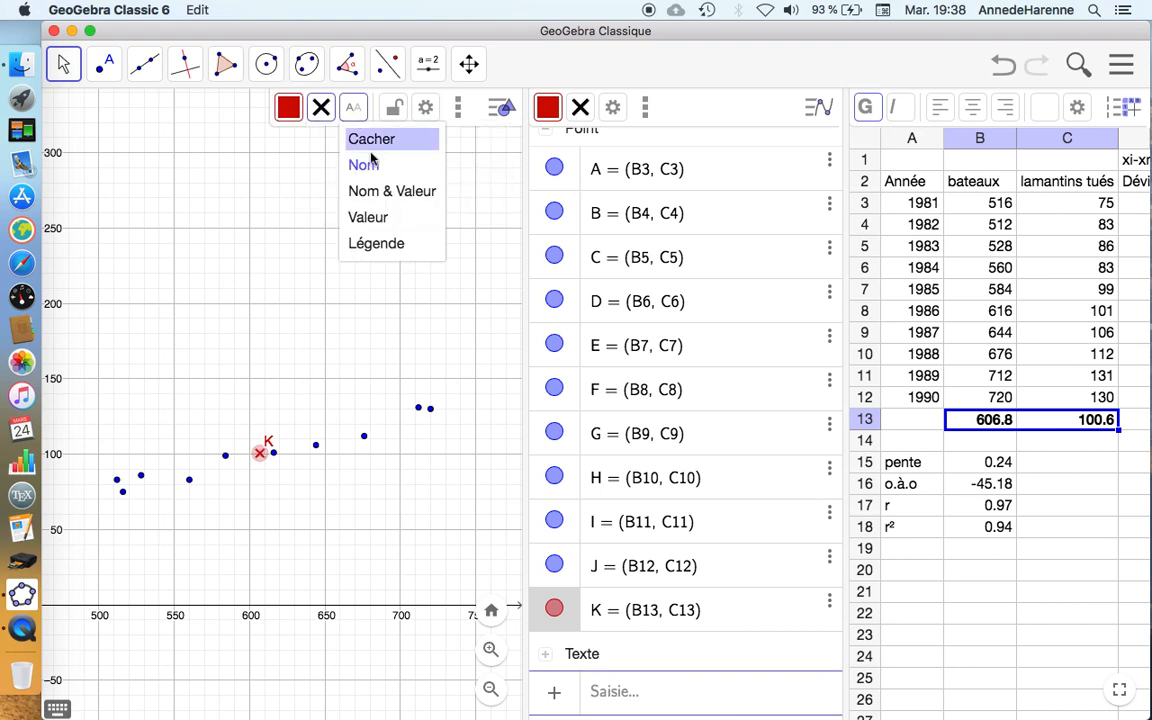
left_click(373, 147)
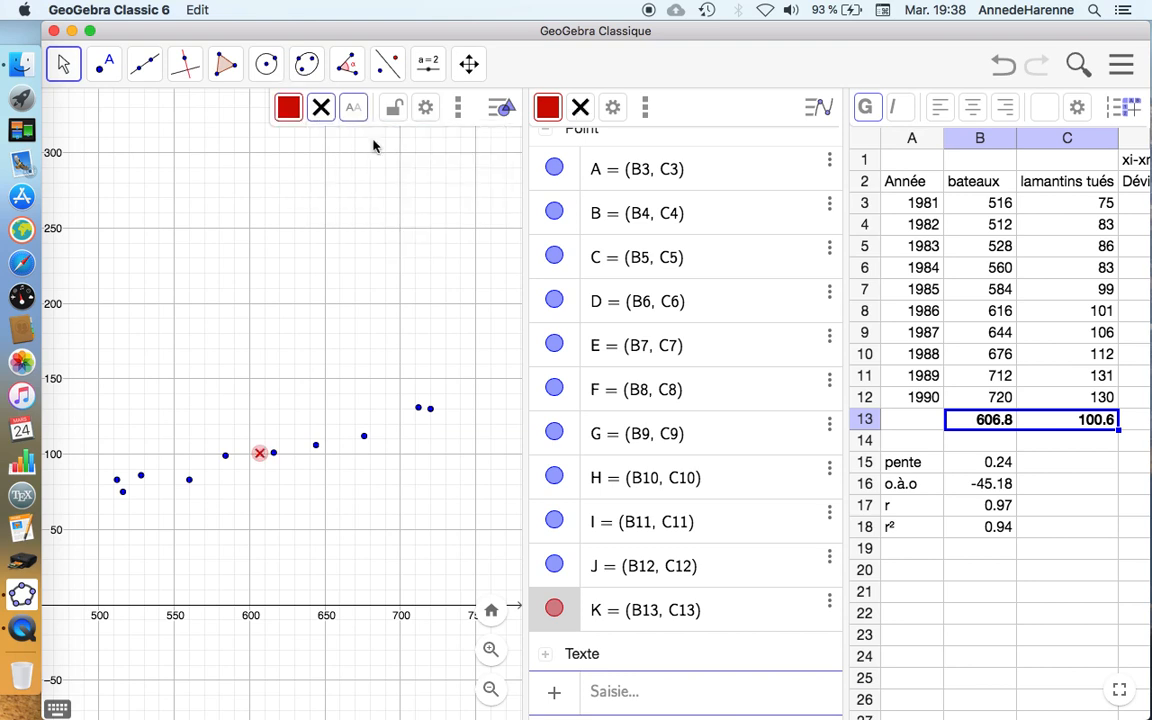
left_click(381, 495)
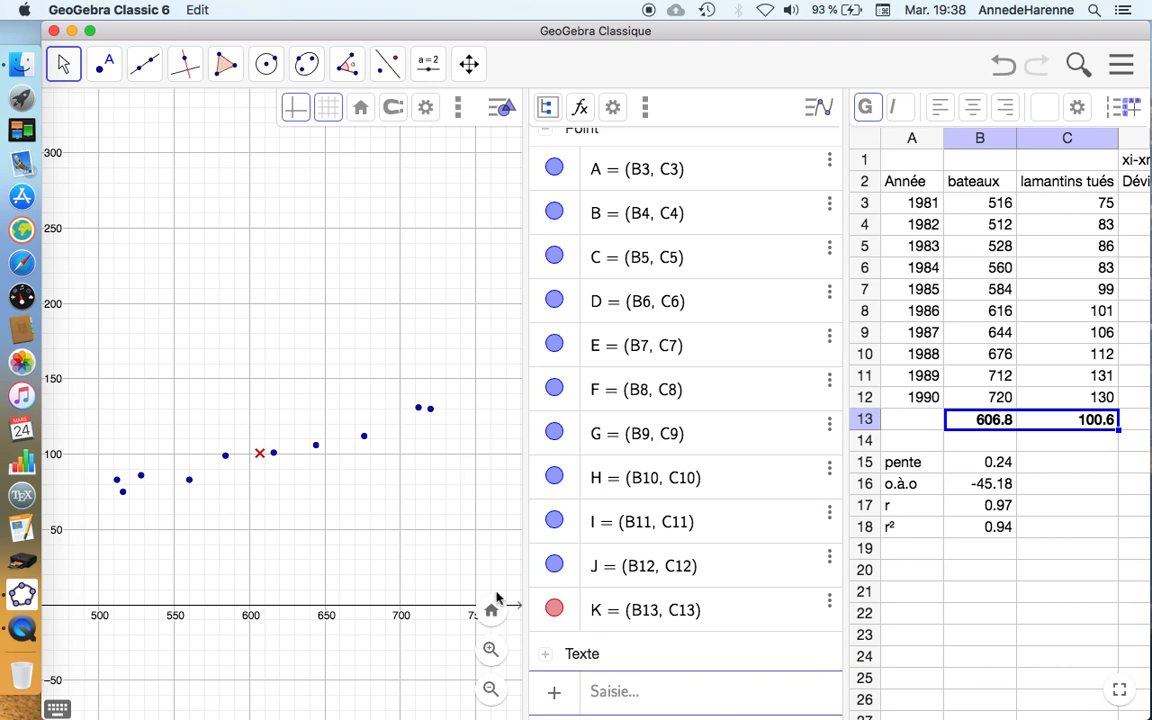
- Collapse the Point category in the Algebra view and plot the regression line y = 0.24x - 45.18
left_click(548, 138)
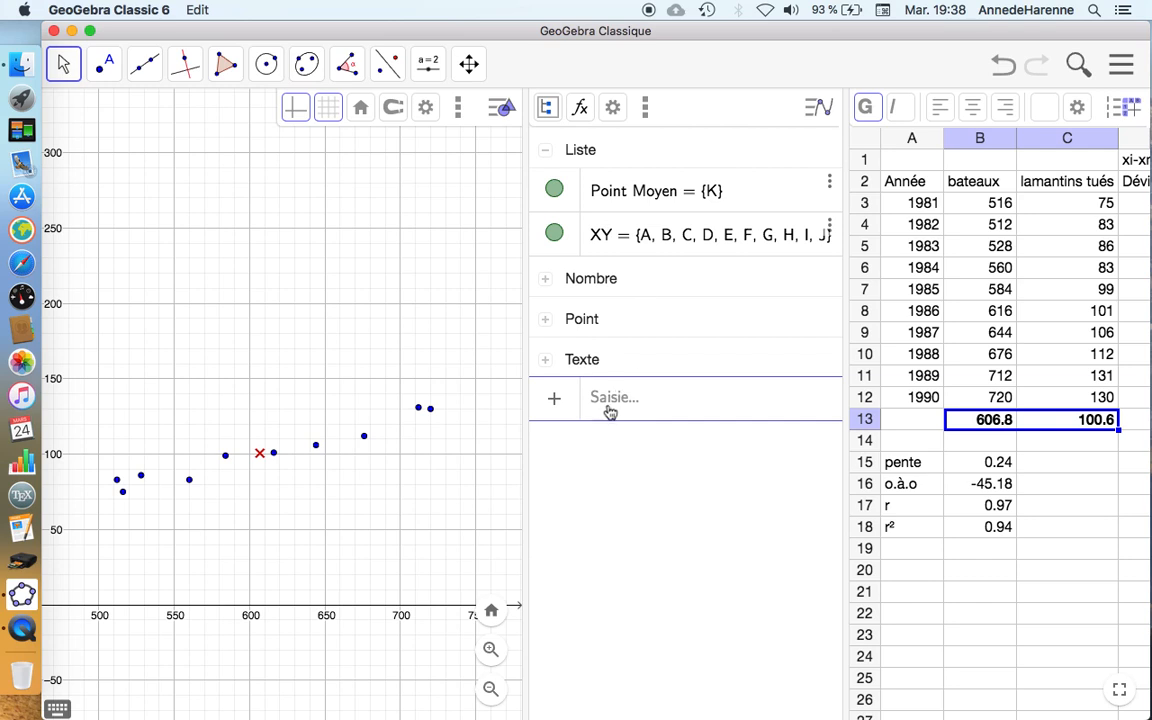
left_click(611, 400)
type("y=")
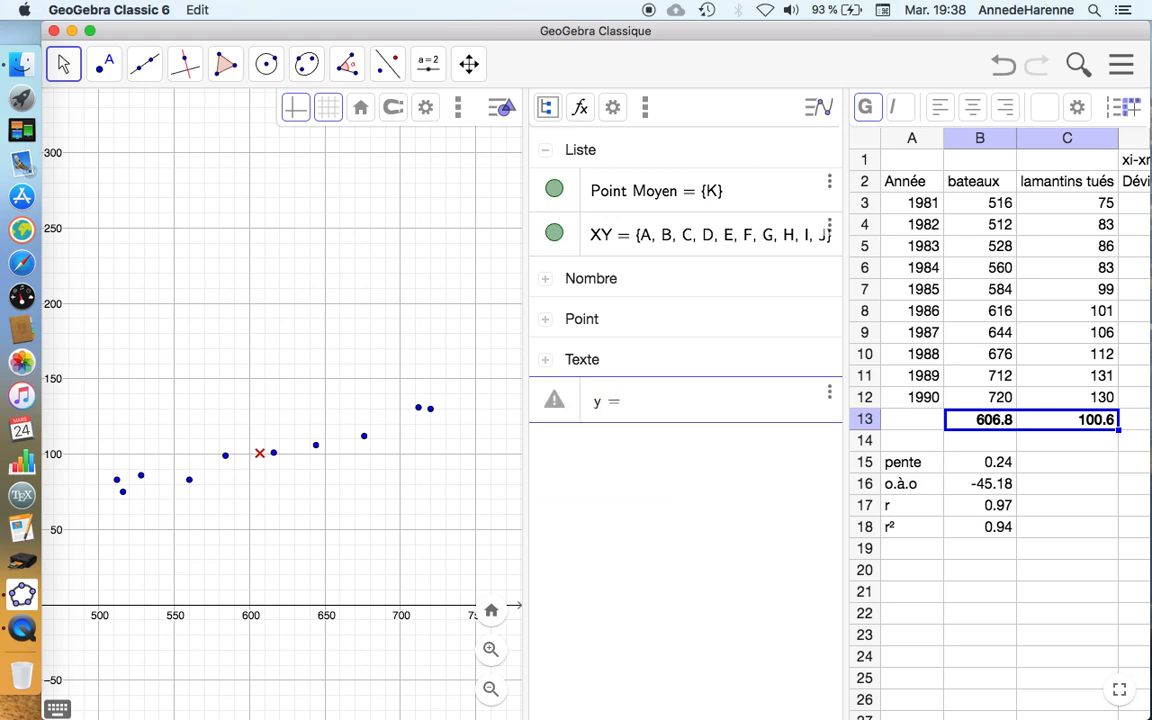
type("0.24")
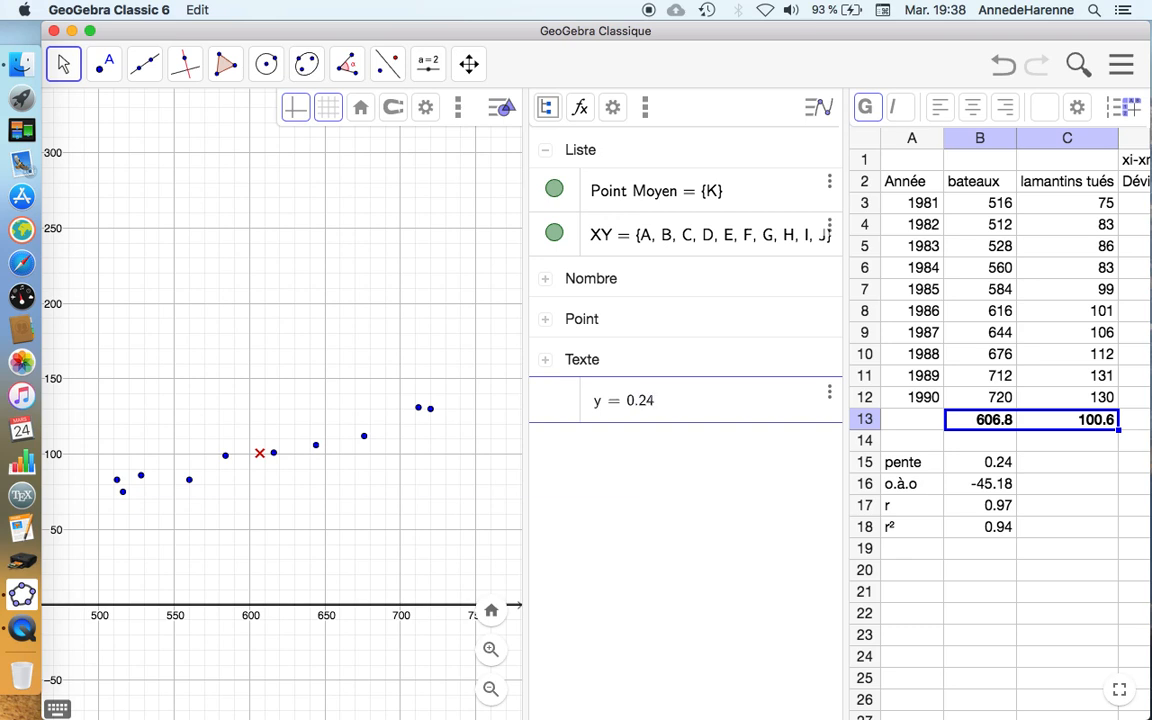
type("x")
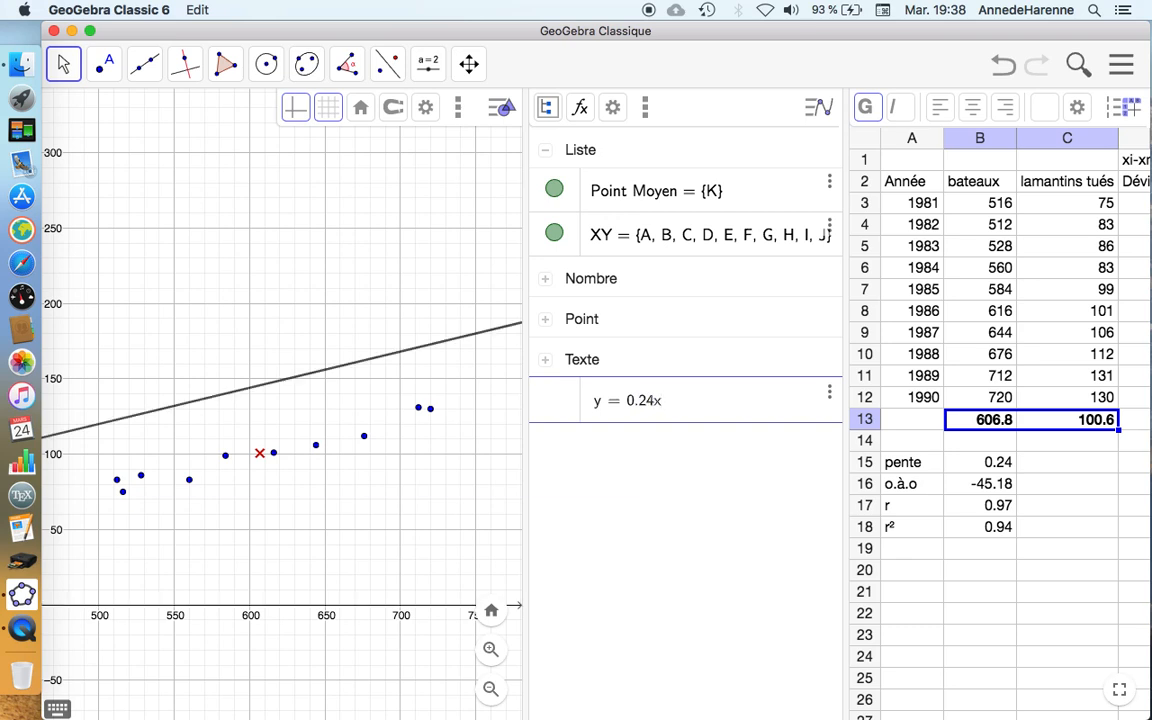
type("-45")
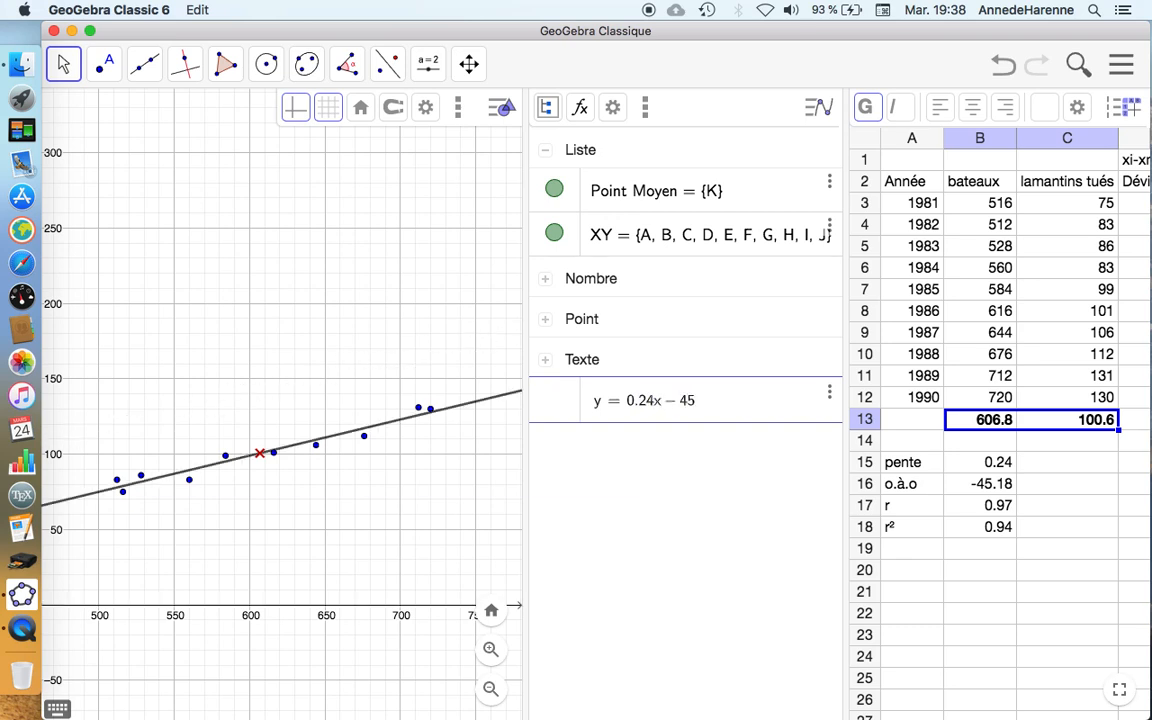
type(".18")
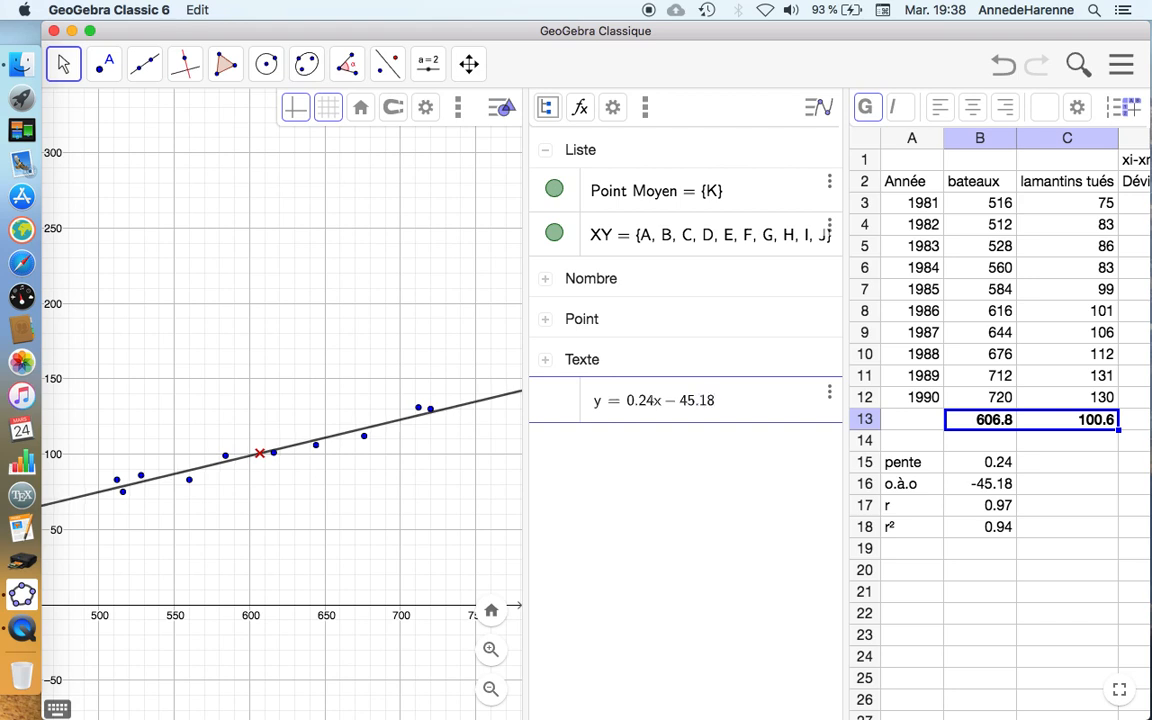
key("Return")
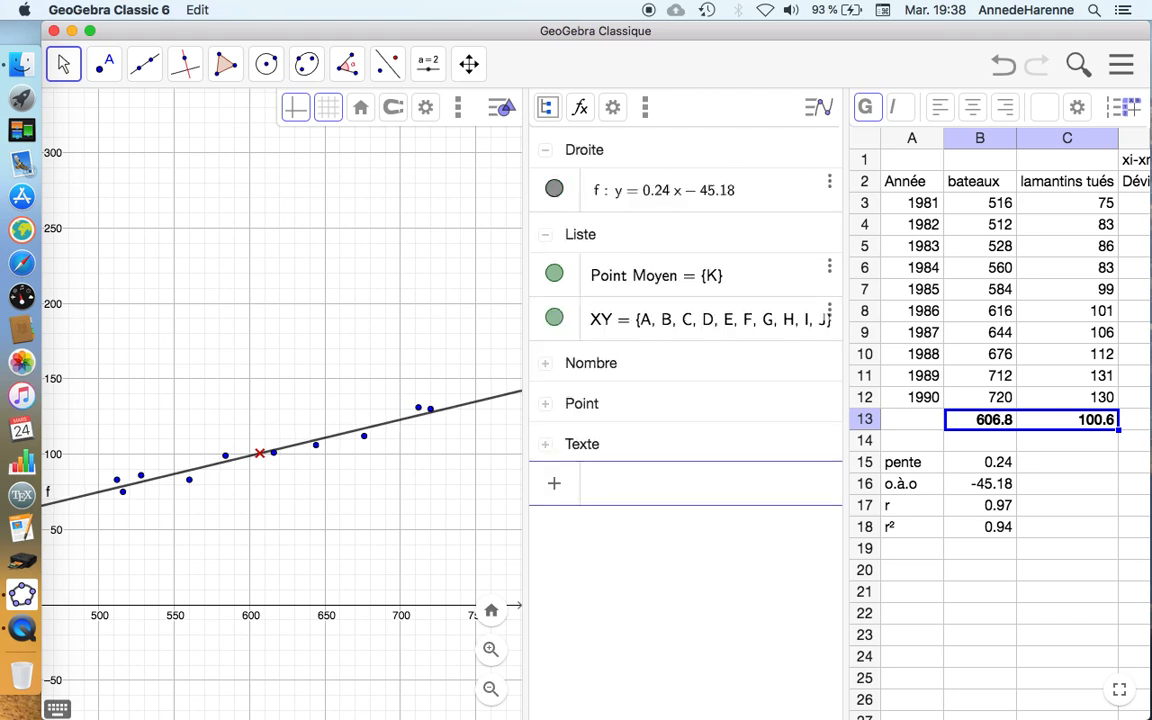